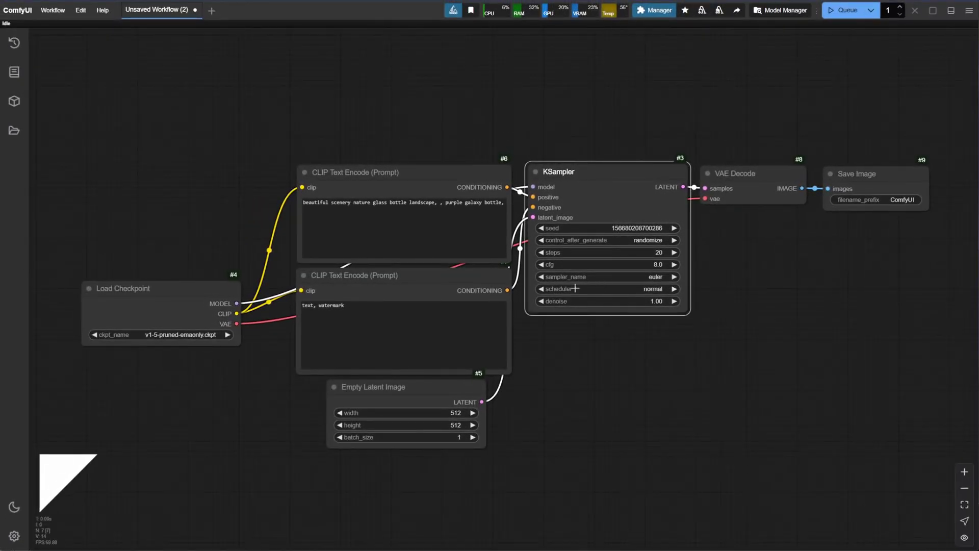
# Step: Examine the default text-to-image workflow at different zoom levels, from the Load Checkpoint node through the prompts and KSampler to Save Image
pyautogui.scroll(-1, 562, 296)
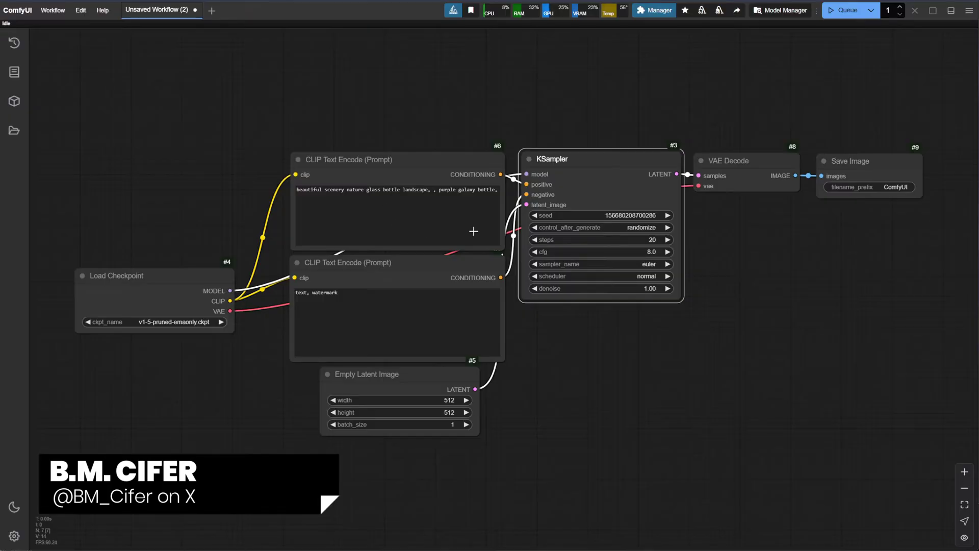
pyautogui.scroll(2, 477, 270)
pyautogui.moveTo(467, 267)
pyautogui.mouseDown()
pyautogui.moveTo(578, 260)
pyautogui.moveTo(326, 267)
pyautogui.moveTo(490, 266)
pyautogui.moveTo(482, 266)
pyautogui.mouseUp()
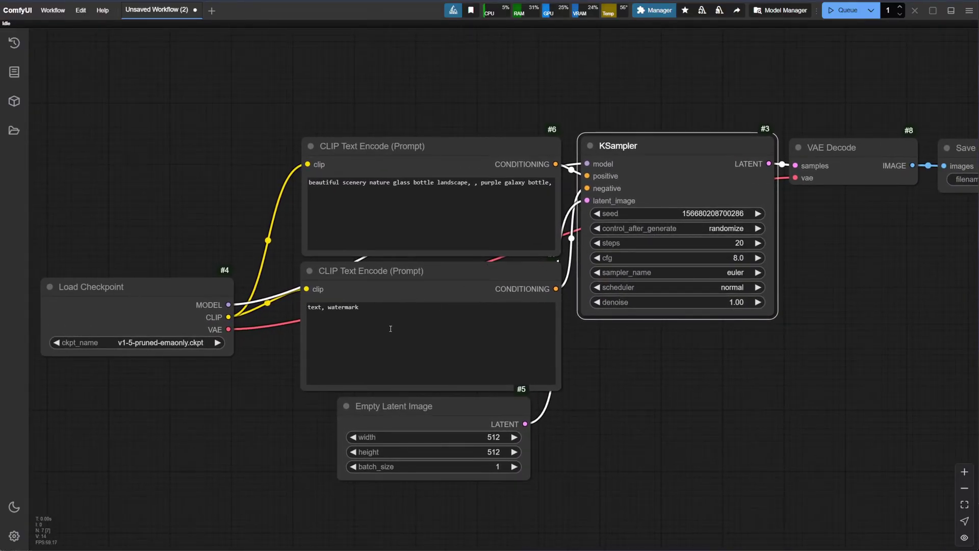
pyautogui.hscroll(3, 827, 199)
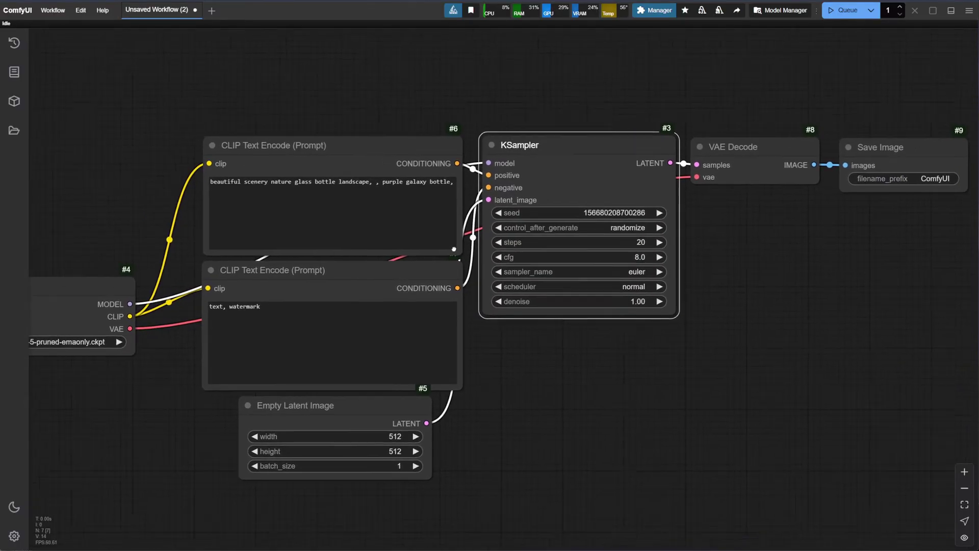
pyautogui.moveTo(853, 219); pyautogui.dragTo(748, 233)
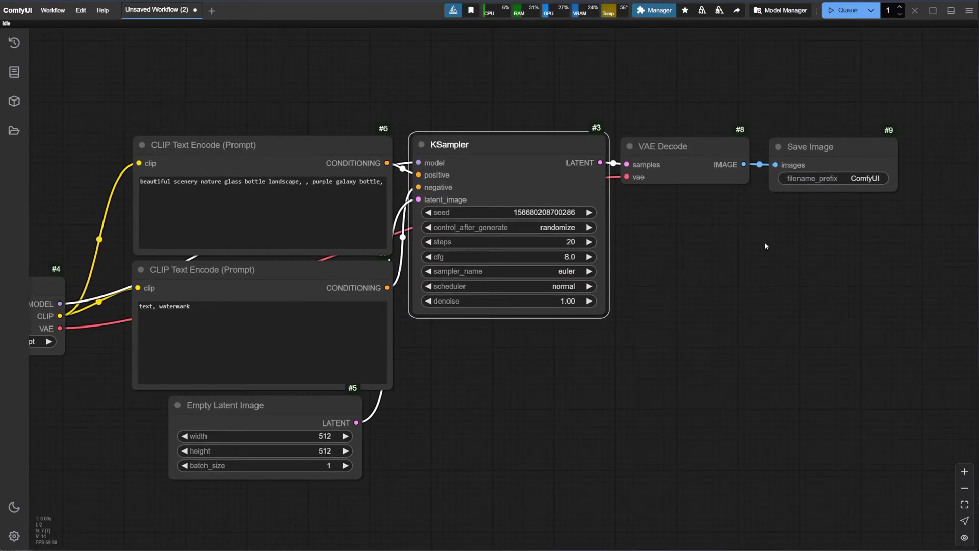
pyautogui.hscroll(-5, 764, 246)
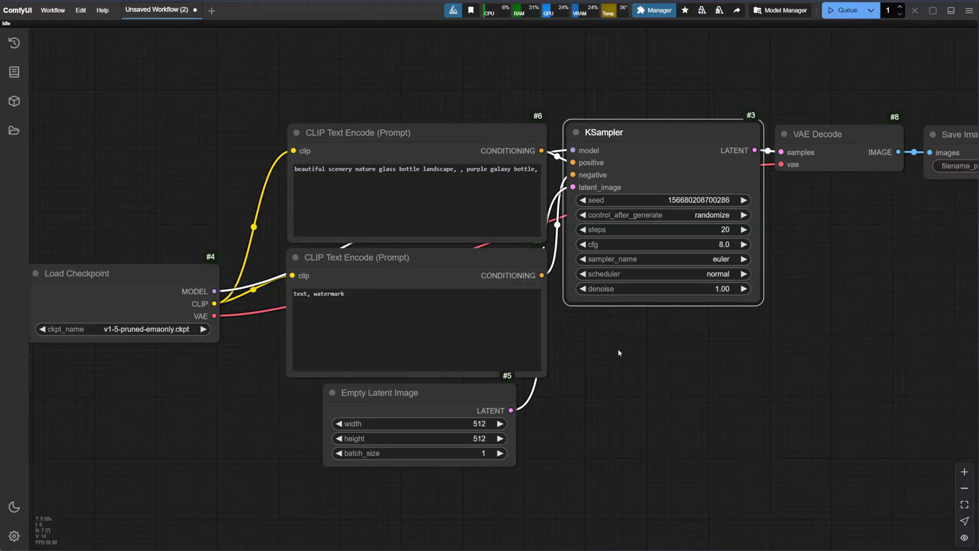
pyautogui.moveTo(618, 353); pyautogui.dragTo(649, 354)
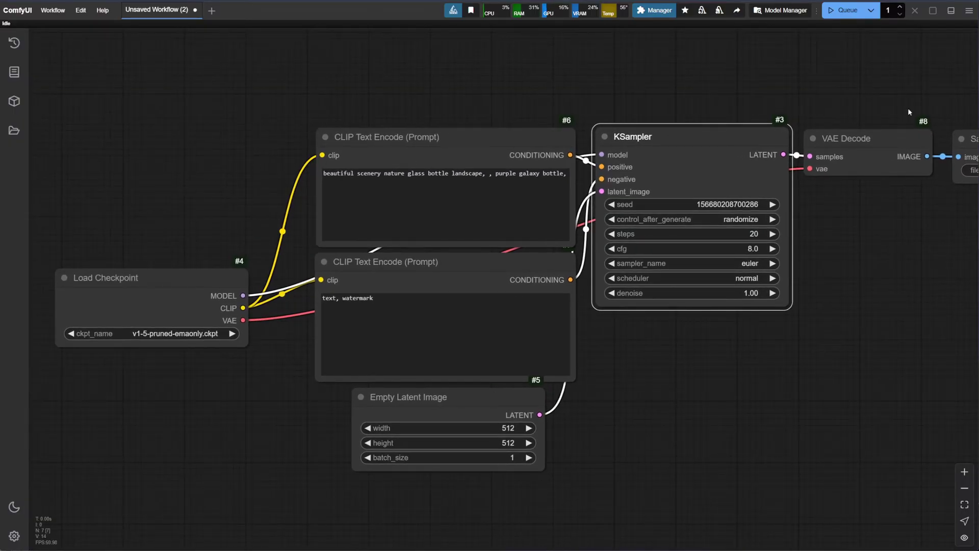
pyautogui.scroll(10, 677, 377)
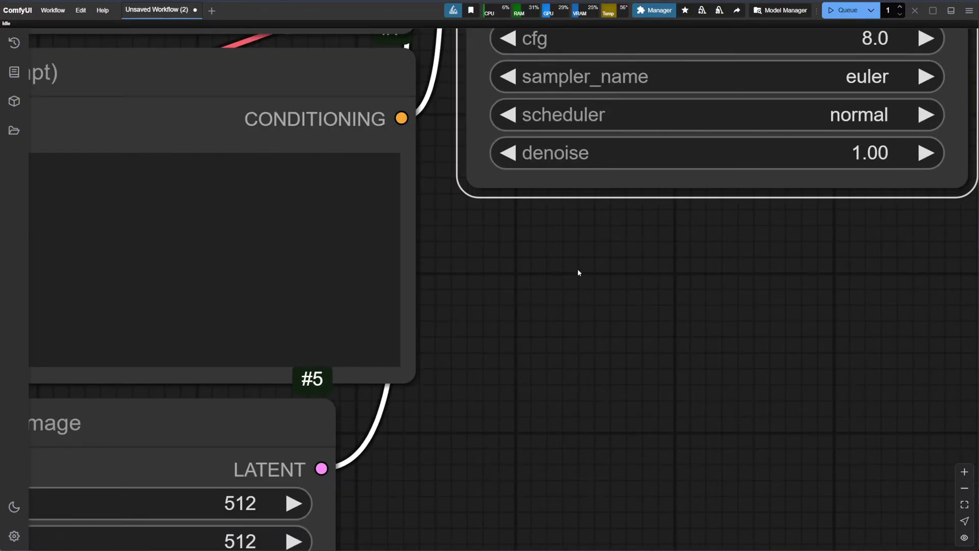
pyautogui.scroll(-12, 578, 273)
pyautogui.moveTo(597, 287); pyautogui.dragTo(629, 380)
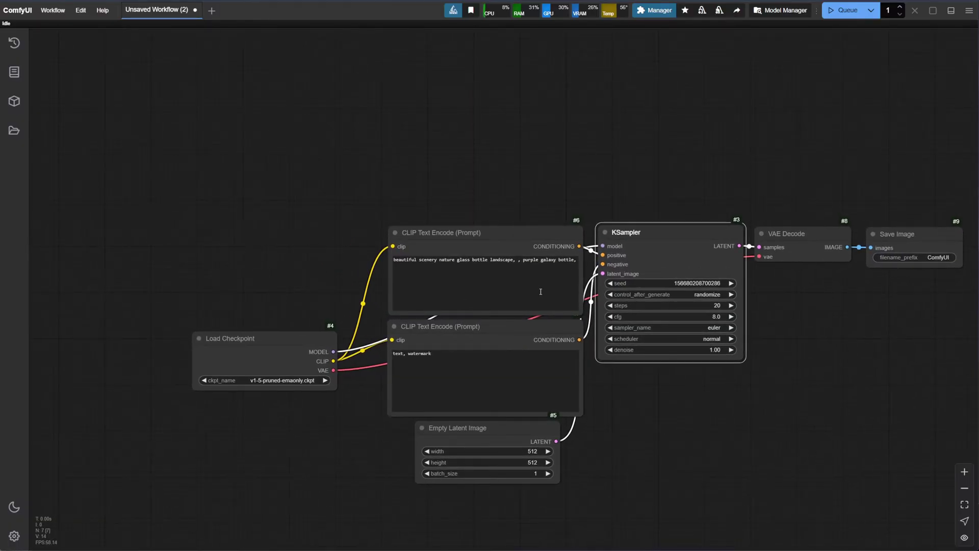
pyautogui.scroll(10, 600, 303)
pyautogui.scroll(-7, 587, 304)
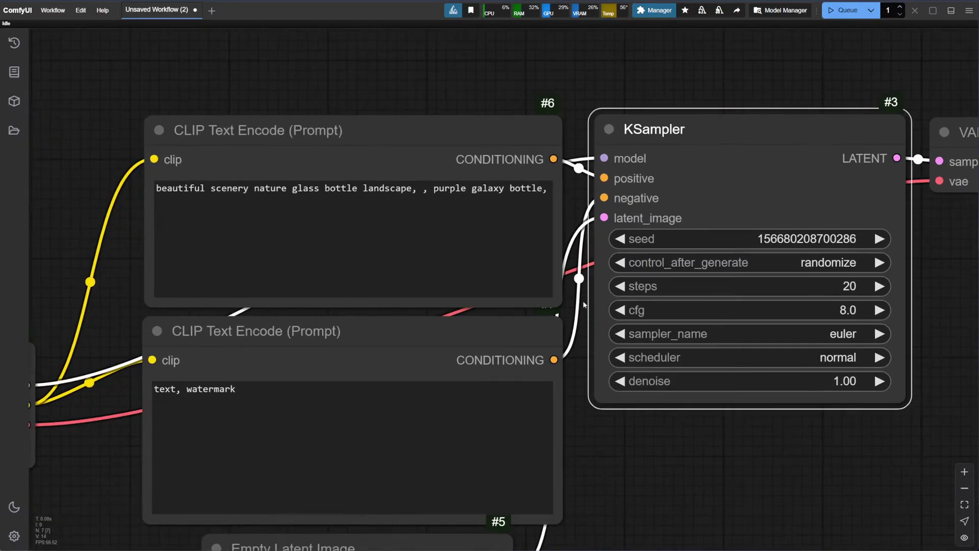
pyautogui.scroll(-2, 584, 304)
pyautogui.scroll(10, 581, 298)
pyautogui.scroll(-10, 580, 293)
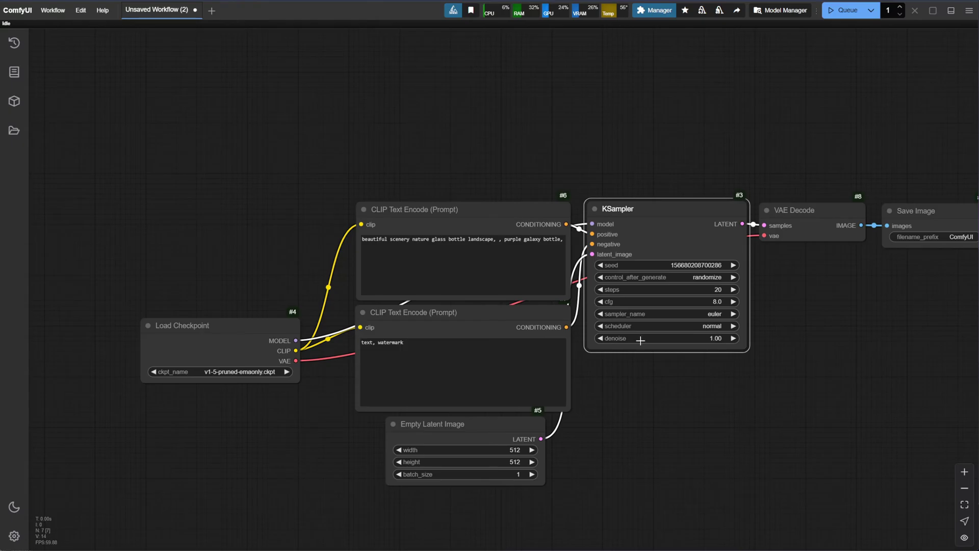
pyautogui.moveTo(663, 370); pyautogui.dragTo(528, 363)
# Step: Inspect the KSampler, VAE Decode and prompt nodes up close, then view the connected node chain as a whole
pyautogui.click(964, 472)
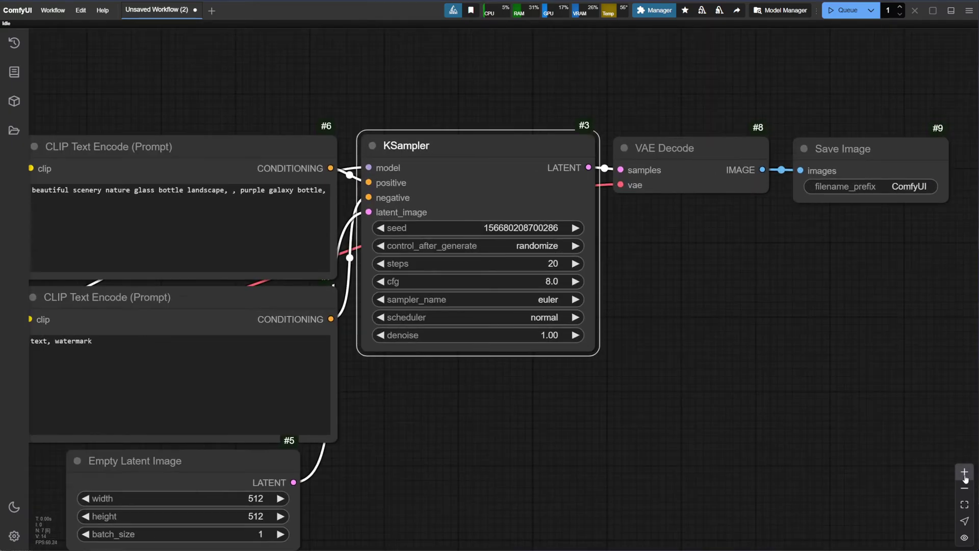
pyautogui.click(963, 494)
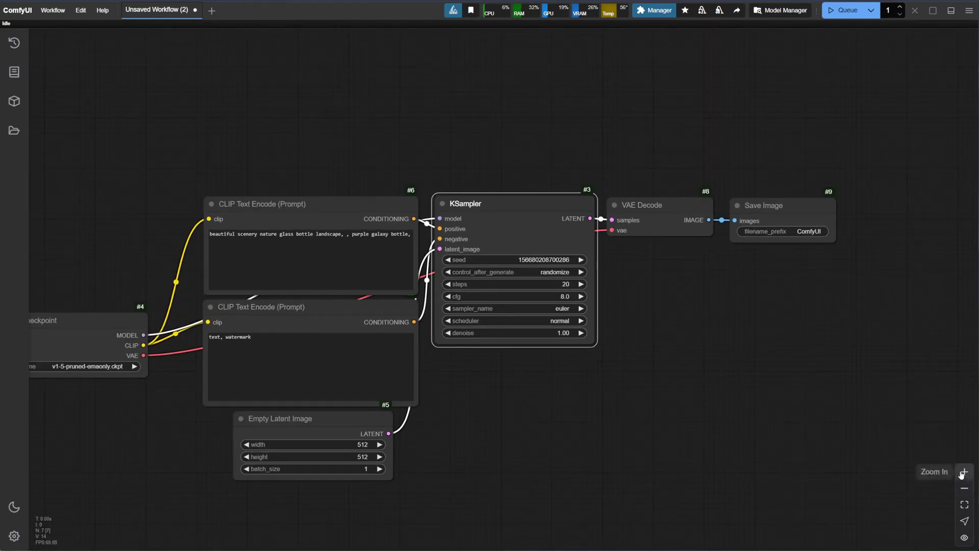
pyautogui.click(962, 473)
pyautogui.click(962, 473)
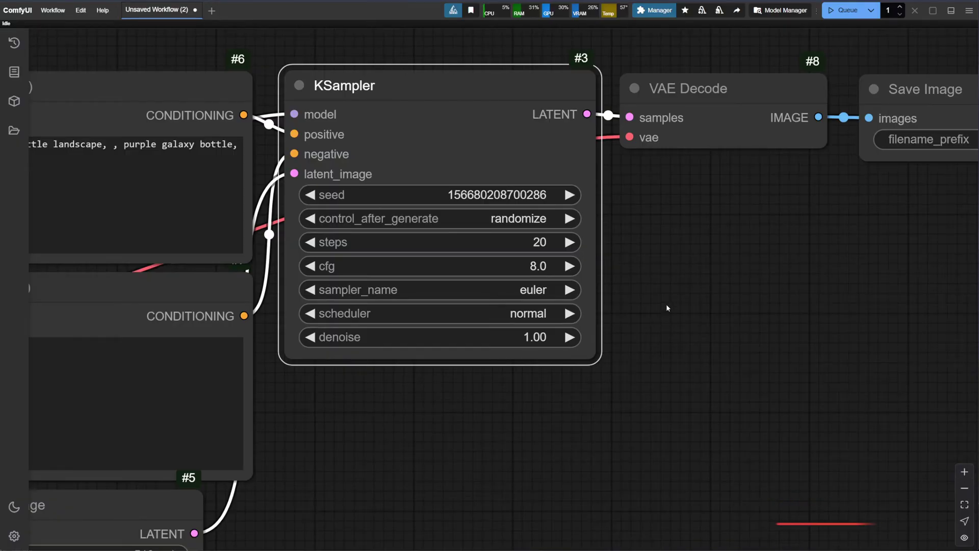
pyautogui.moveTo(622, 314); pyautogui.dragTo(839, 298)
pyautogui.moveTo(30, 348); pyautogui.dragTo(563, 340)
pyautogui.moveTo(518, 314); pyautogui.dragTo(208, 378)
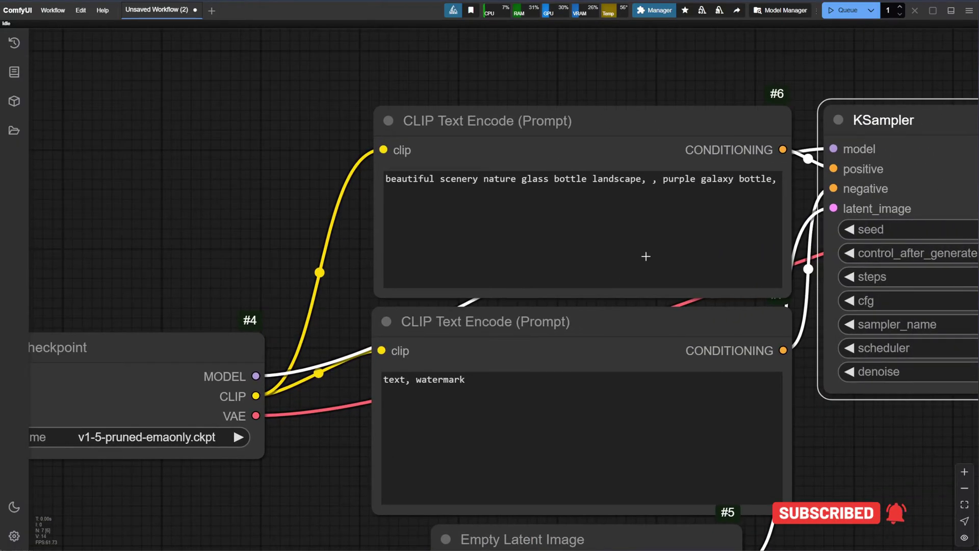
pyautogui.moveTo(645, 256); pyautogui.dragTo(219, 301)
pyautogui.moveTo(651, 221); pyautogui.dragTo(464, 258)
pyautogui.moveTo(152, 356); pyautogui.dragTo(637, 260)
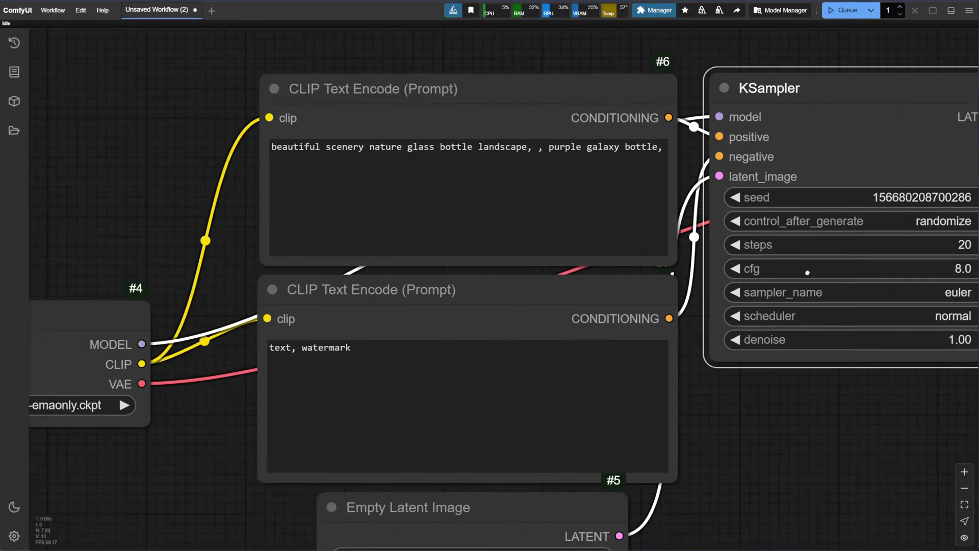
pyautogui.moveTo(273, 404); pyautogui.dragTo(694, 243)
pyautogui.scroll(-5, 730, 279)
pyautogui.moveTo(703, 302); pyautogui.dragTo(173, 377)
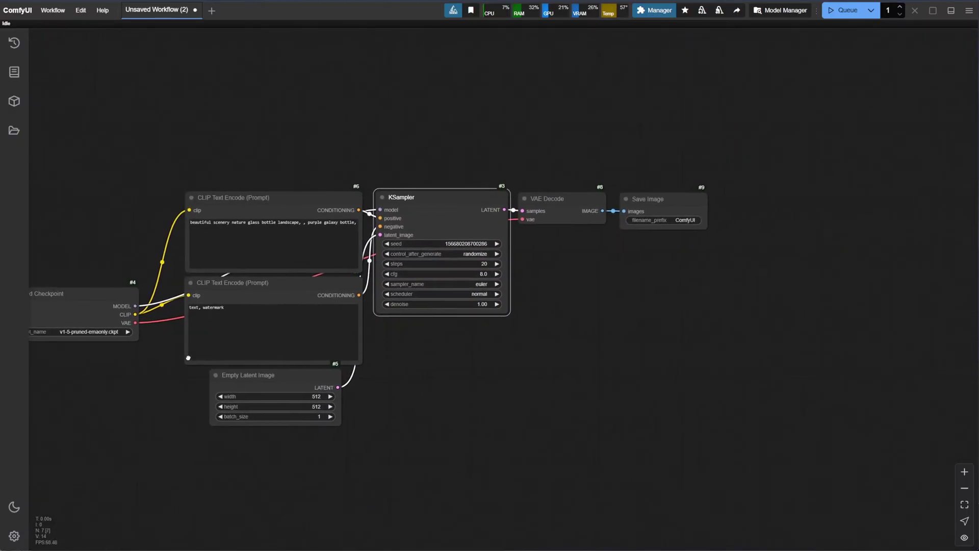
pyautogui.moveTo(459, 327); pyautogui.dragTo(824, 314)
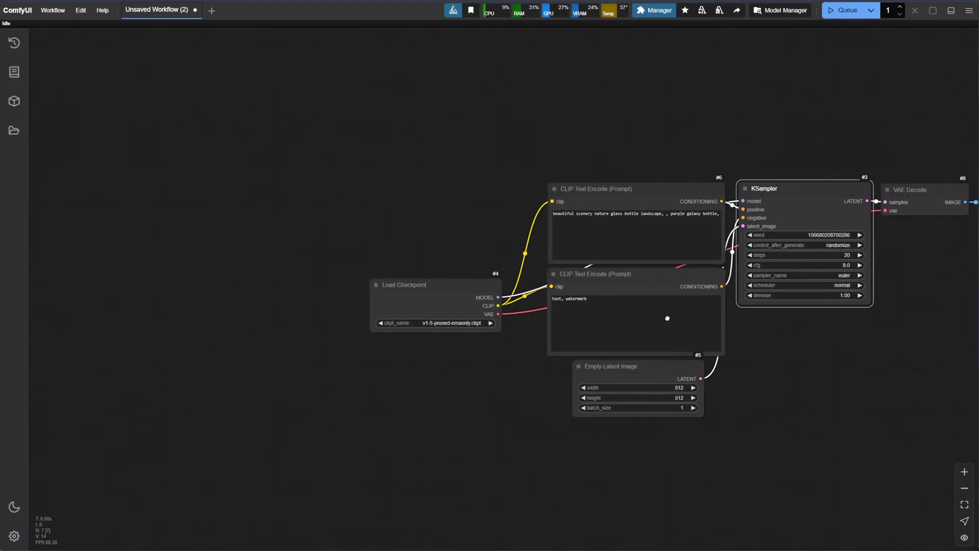
pyautogui.moveTo(910, 393); pyautogui.dragTo(721, 395)
pyautogui.scroll(4, 720, 395)
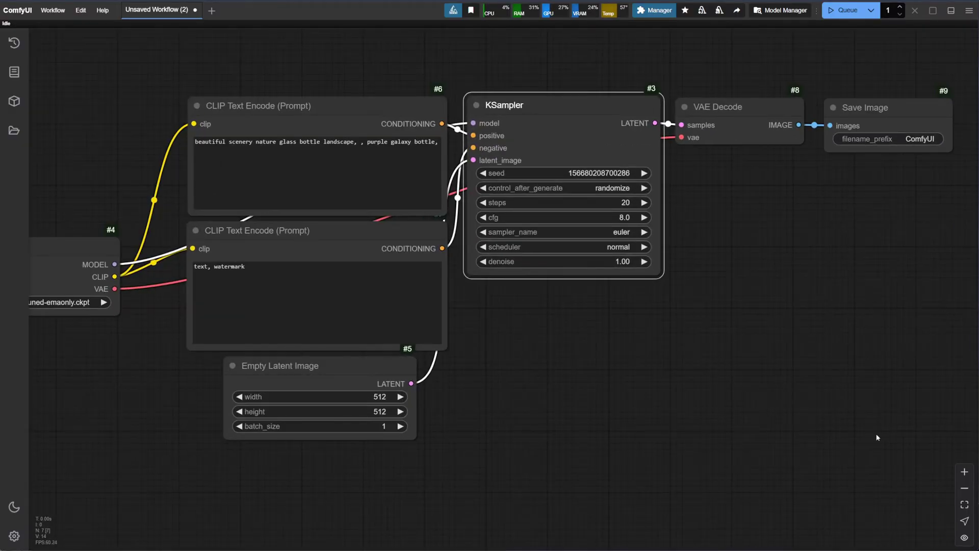
# Step: Put the canvas into pan mode, look across the workflow nodes, and return the canvas to select mode
pyautogui.click(964, 521)
pyautogui.moveTo(581, 318); pyautogui.dragTo(767, 437)
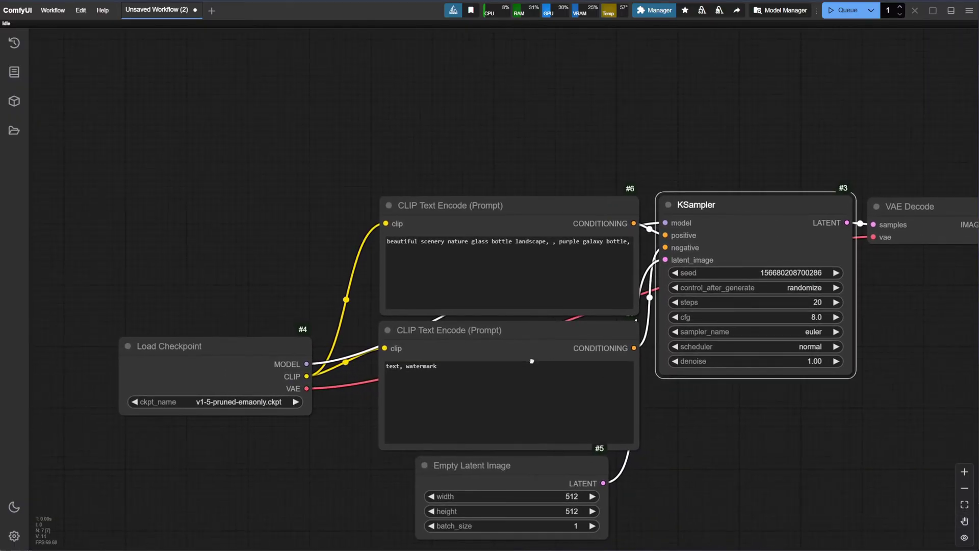
pyautogui.moveTo(532, 361); pyautogui.dragTo(96, 421)
pyautogui.moveTo(461, 324); pyautogui.dragTo(552, 313)
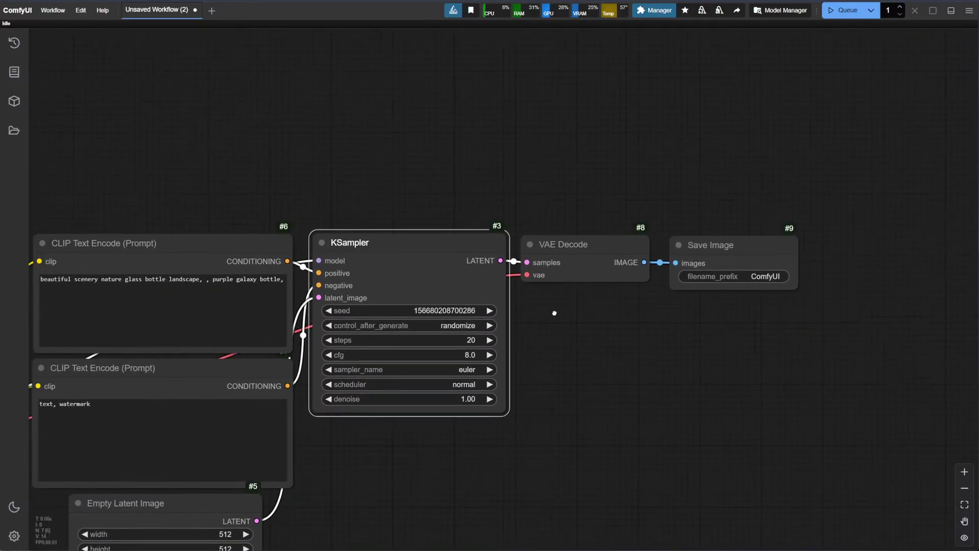
pyautogui.moveTo(483, 286); pyautogui.dragTo(668, 318)
pyautogui.scroll(6, 669, 318)
pyautogui.moveTo(560, 216); pyautogui.dragTo(482, 145)
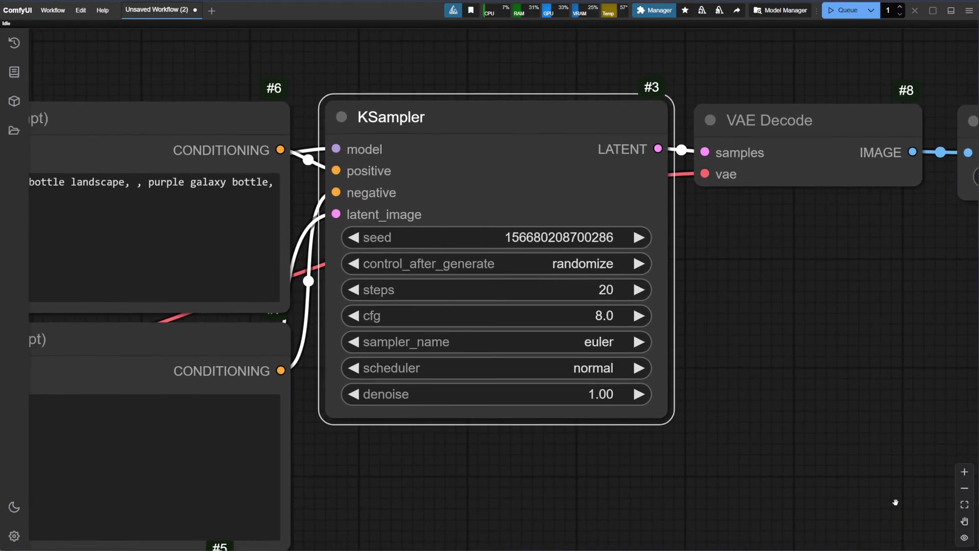
pyautogui.click(963, 520)
pyautogui.moveTo(550, 152)
pyautogui.mouseDown()
pyautogui.moveTo(595, 264)
pyautogui.moveTo(544, 153)
pyautogui.mouseUp()
pyautogui.scroll(-5, 726, 260)
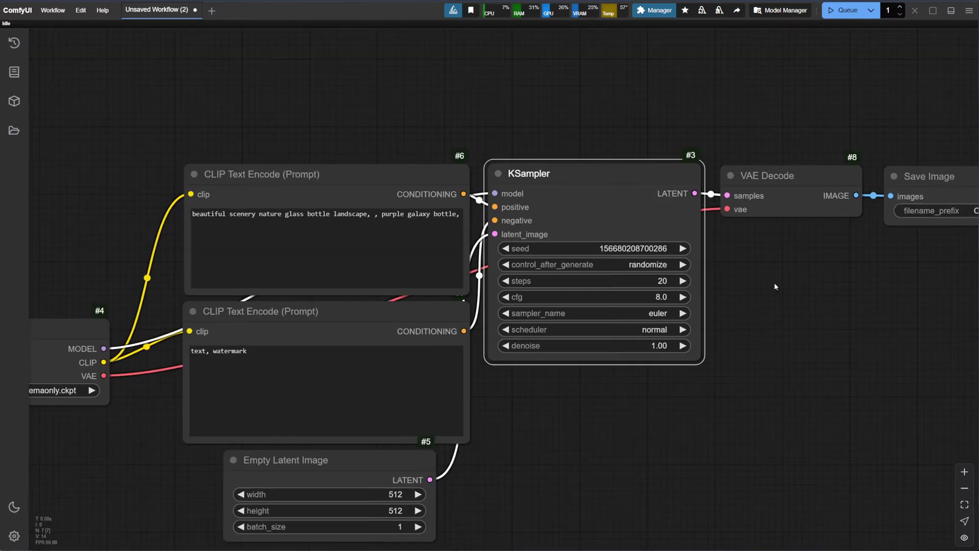
# Step: Hide the links between the nodes and show them again, and toggle the colour theme and back
pyautogui.click(965, 540)
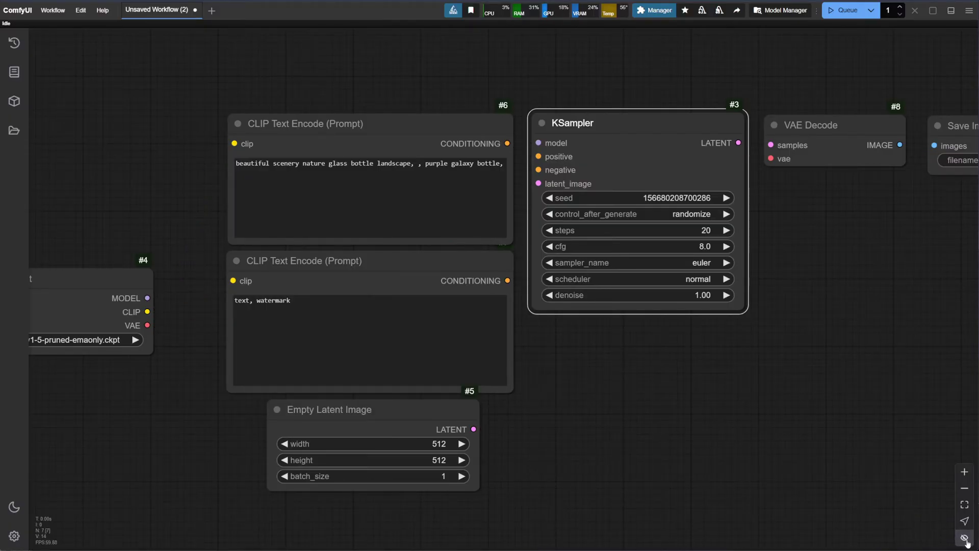
pyautogui.click(965, 539)
pyautogui.moveTo(596, 335); pyautogui.dragTo(648, 322)
pyautogui.scroll(-4, 647, 322)
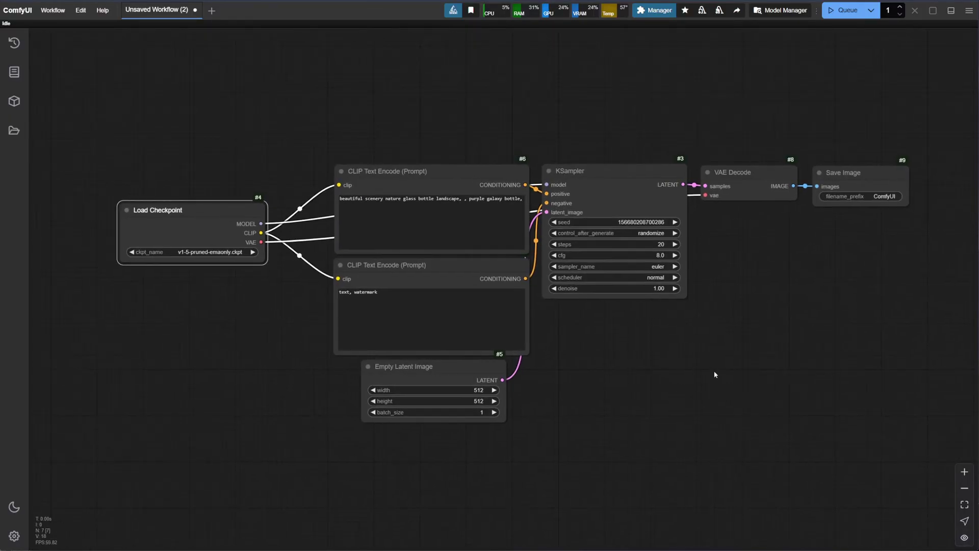
pyautogui.click(12, 510)
pyautogui.click(12, 510)
# Step: Set the Link Render Mode in the Lite Graph settings to Straight
pyautogui.click(14, 536)
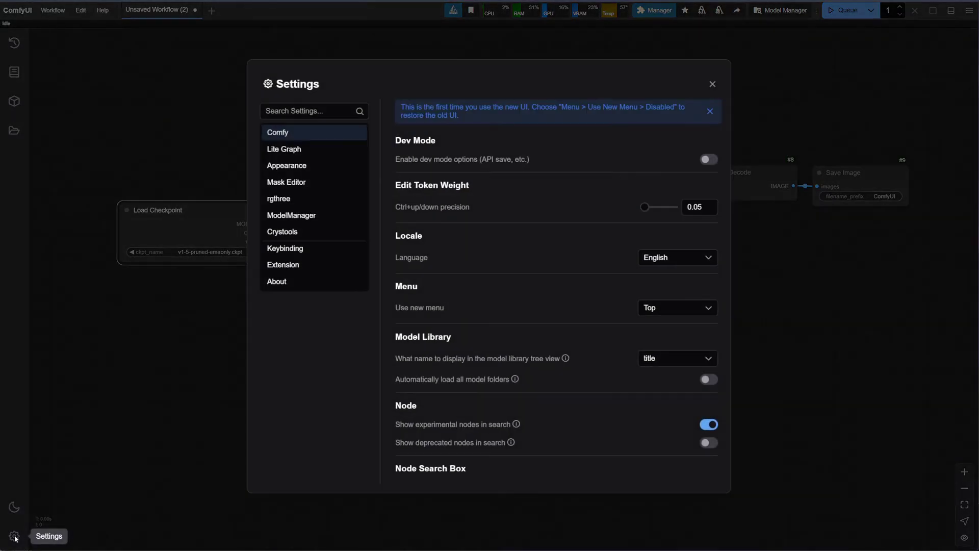
pyautogui.click(291, 150)
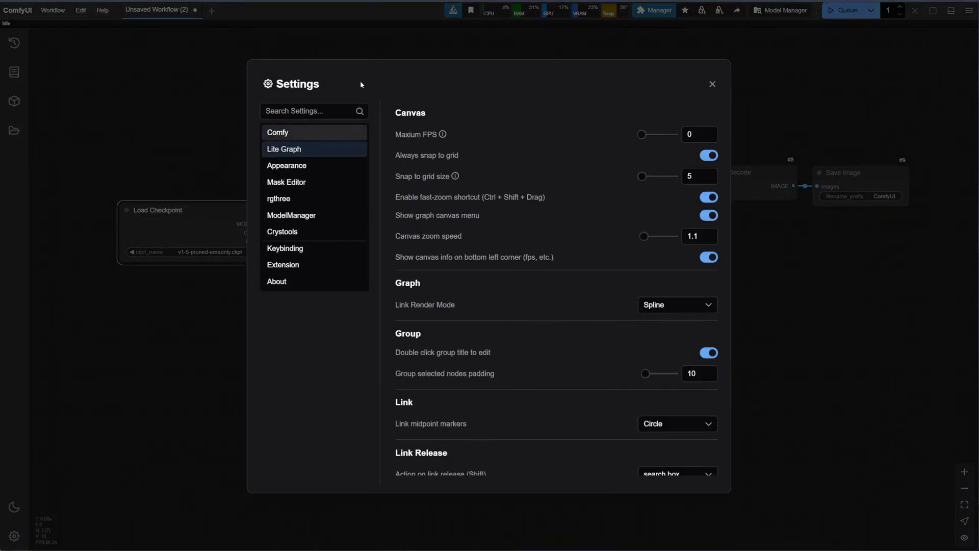
pyautogui.moveTo(360, 83); pyautogui.dragTo(500, 109)
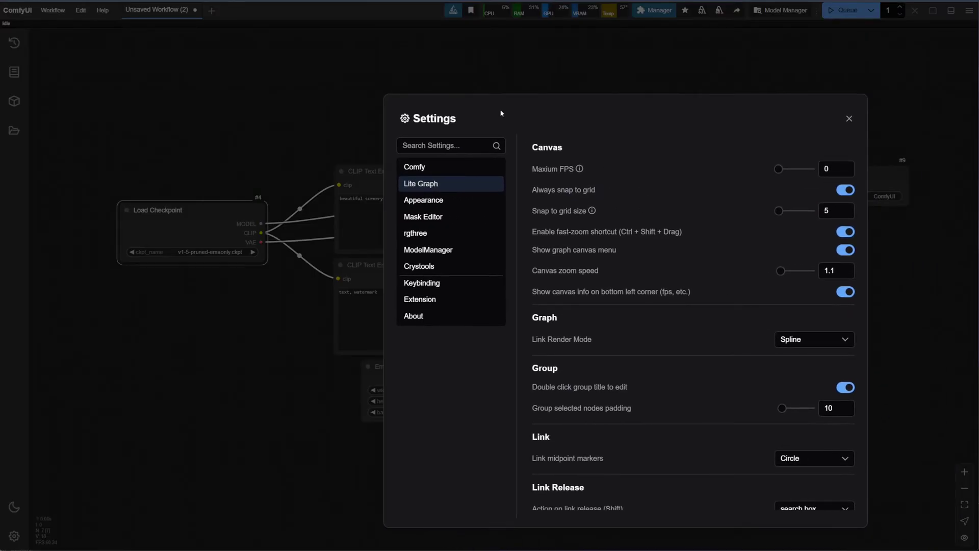
pyautogui.click(792, 339)
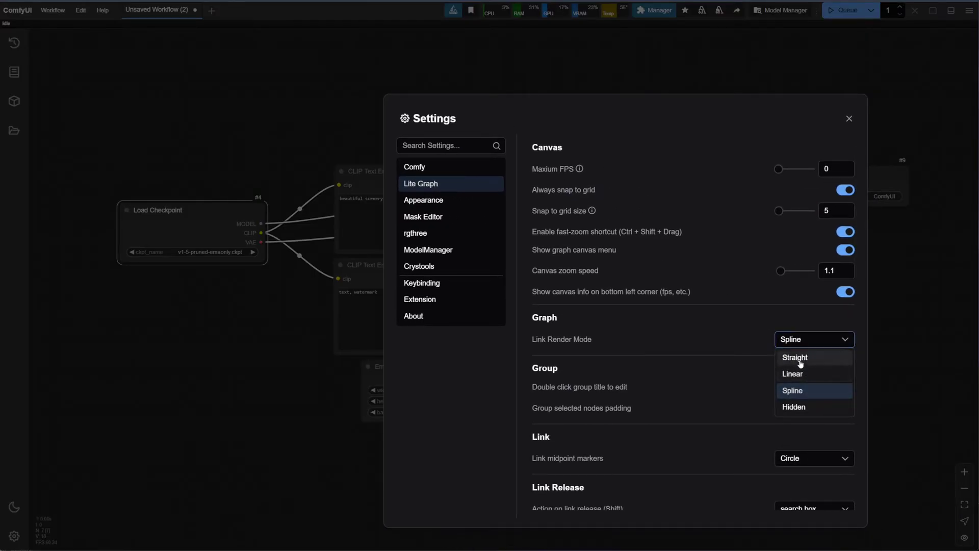
pyautogui.click(799, 358)
pyautogui.click(848, 119)
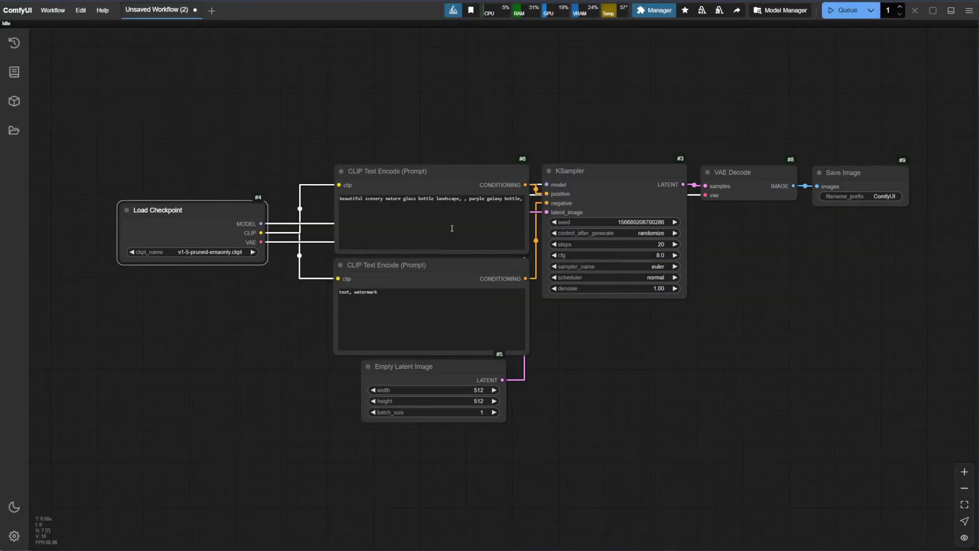
# Step: Move the Load Checkpoint node up so that it sits higher than the two CLIP Text Encode nodes
pyautogui.moveTo(220, 209); pyautogui.dragTo(191, 88)
pyautogui.click(285, 316)
pyautogui.scroll(3, 320, 390)
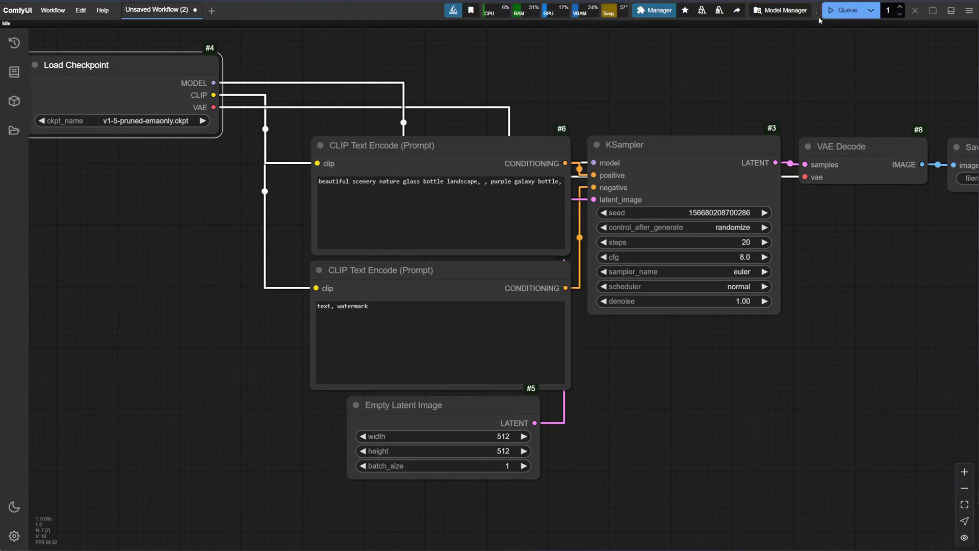
# Step: Raise the queue's batch count to 16 and bring it back down to 1
pyautogui.moveTo(814, 9); pyautogui.dragTo(862, 11)
pyautogui.hscroll(5, 825, 34)
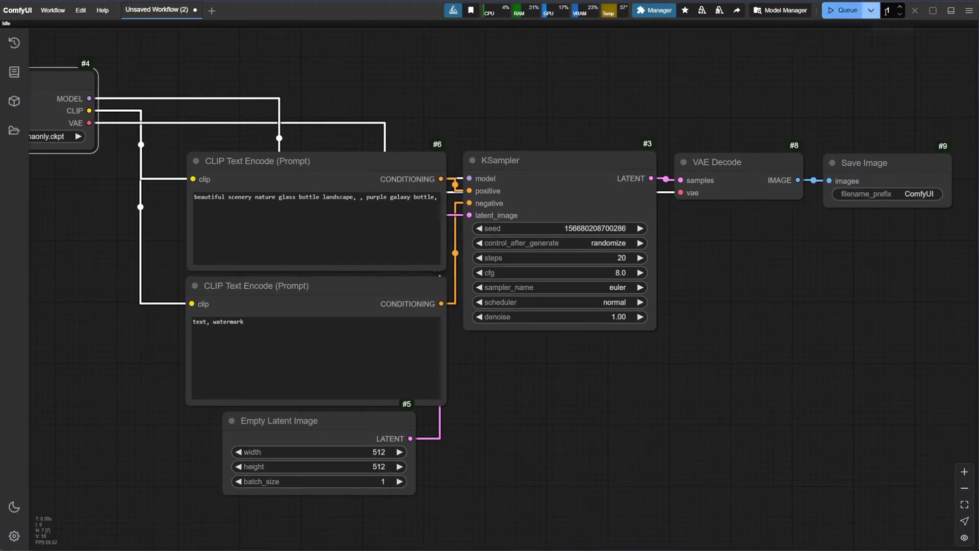
pyautogui.click(899, 7)
pyautogui.click(899, 6)
pyautogui.click(899, 6)
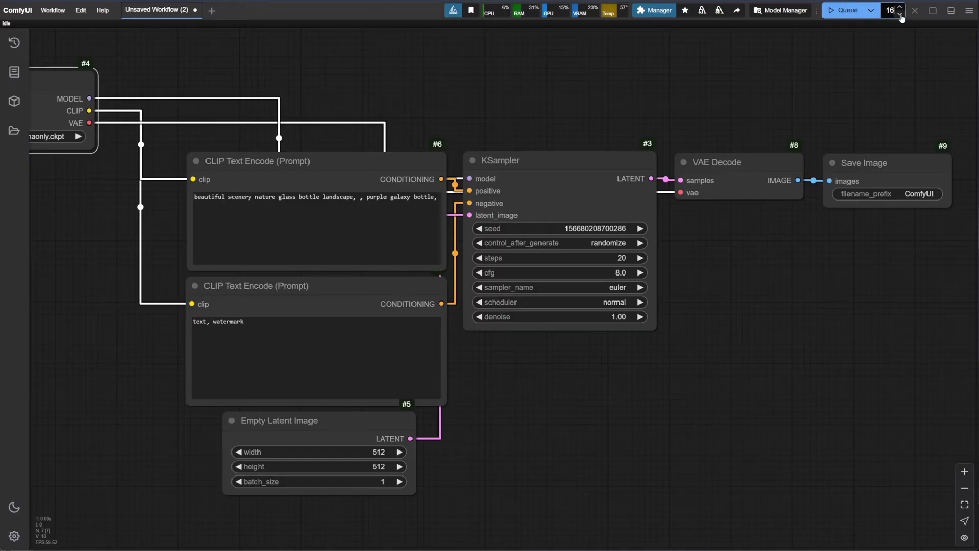
pyautogui.click(900, 14)
pyautogui.click(899, 14)
pyautogui.click(900, 14)
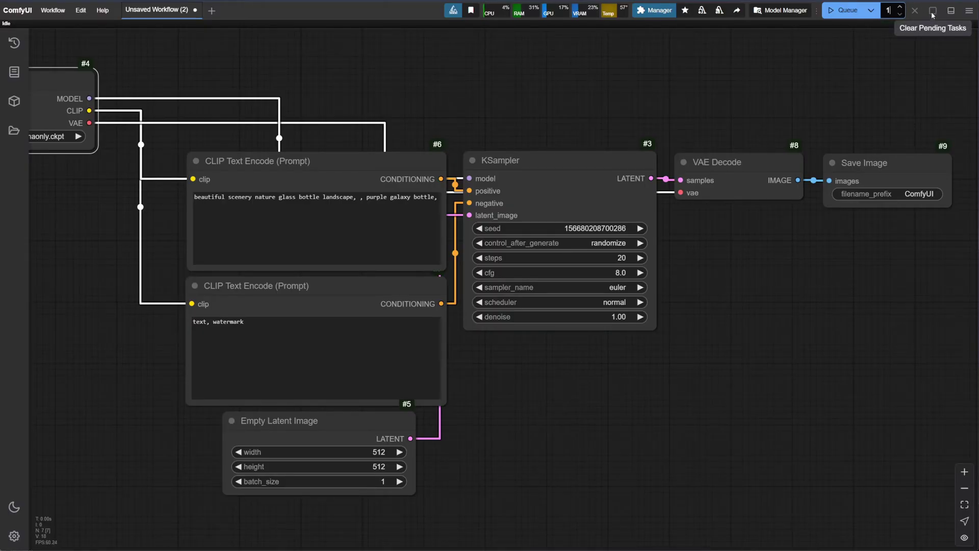
# Step: Show the server logs panel alongside the workflow canvas
pyautogui.click(951, 11)
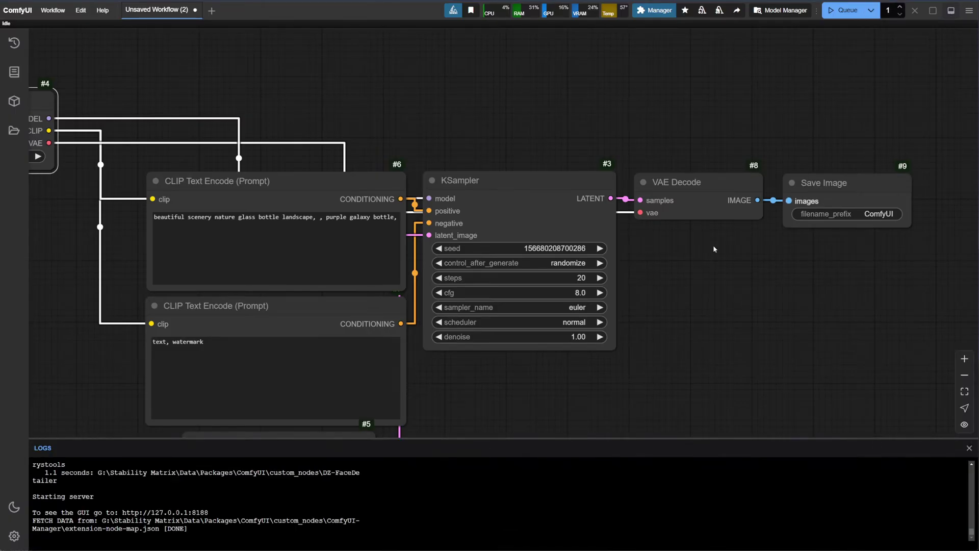
pyautogui.scroll(-5, 714, 249)
pyautogui.hscroll(-5, 714, 249)
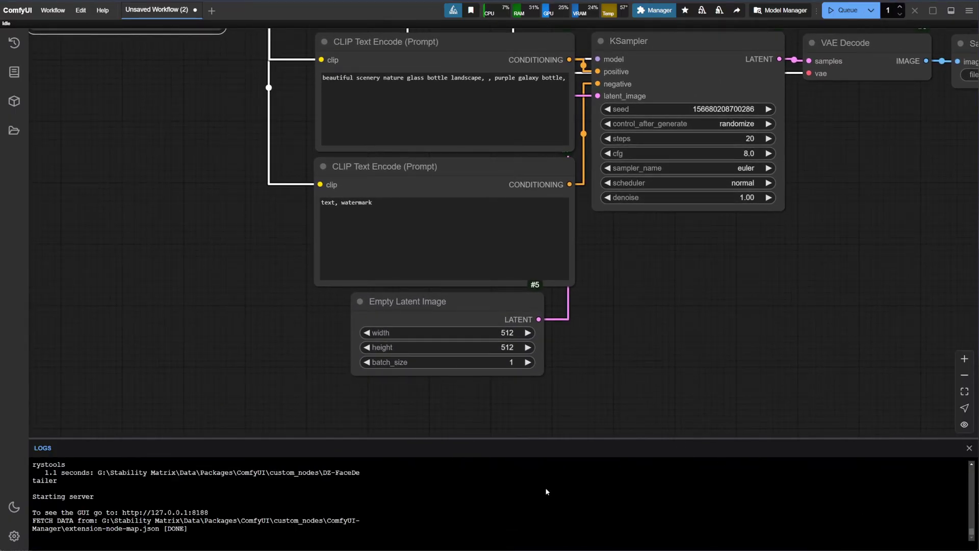
# Step: Enlarge the logs panel to read more of the server output, and close it with the whole workflow fitted in view
pyautogui.scroll(-2, 421, 338)
pyautogui.hscroll(-4, 421, 338)
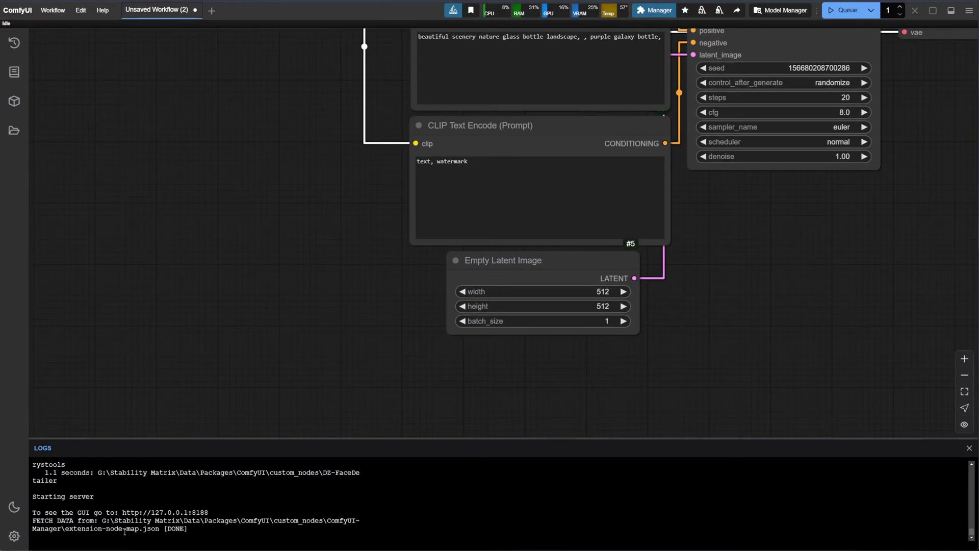
pyautogui.moveTo(361, 437); pyautogui.dragTo(353, 379)
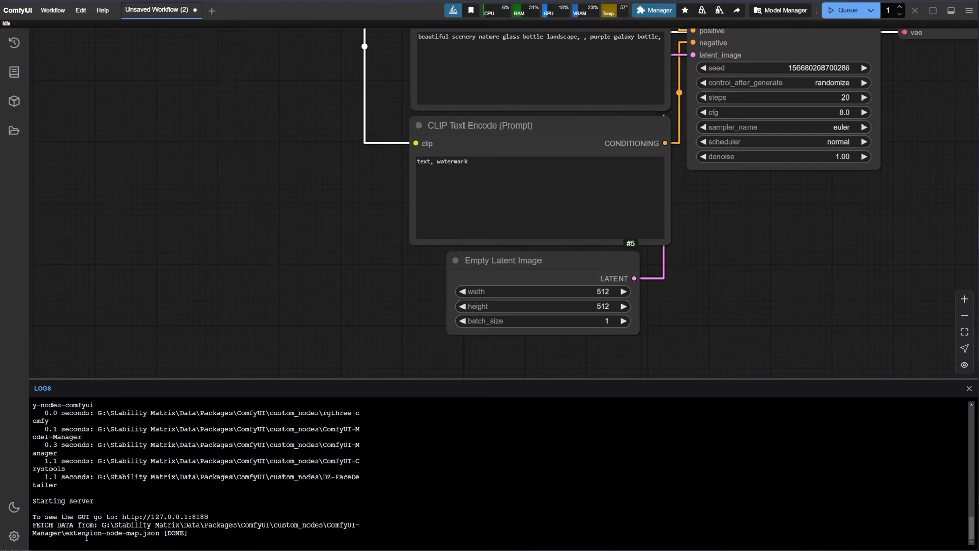
pyautogui.press('.')
pyautogui.click(951, 10)
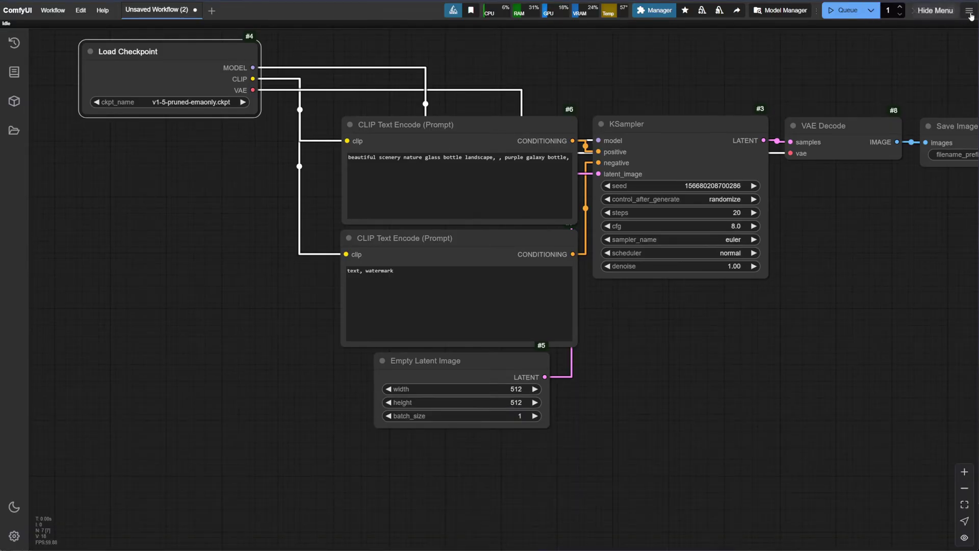
# Step: Hide the interface menu bar and bring it back
pyautogui.click(970, 13)
pyautogui.click(969, 14)
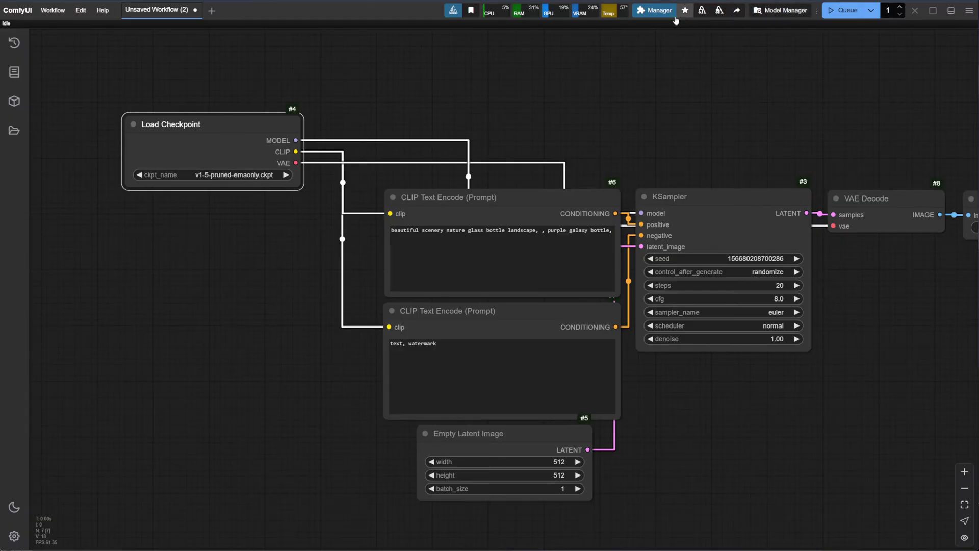
# Step: Examine the options in the ComfyUI Manager Menu and close it
pyautogui.click(654, 16)
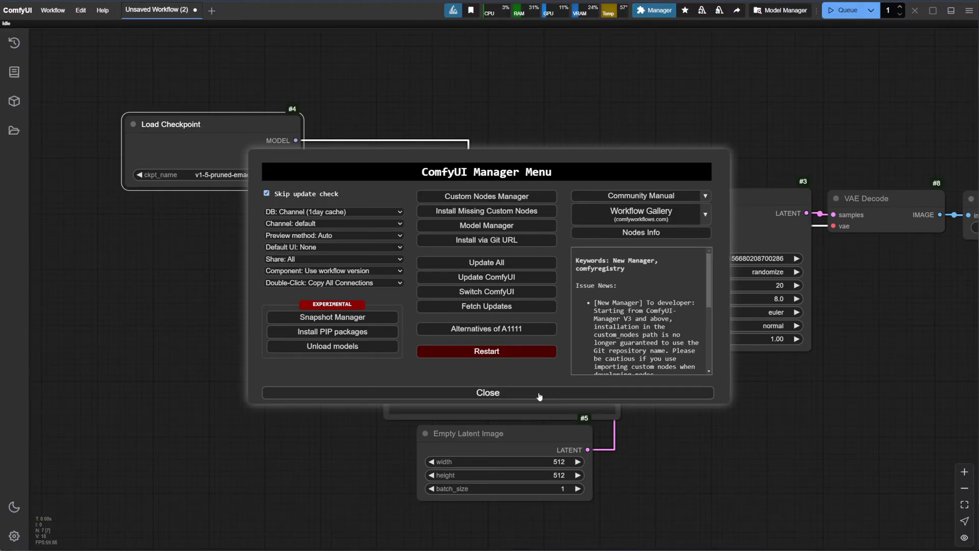
pyautogui.click(523, 400)
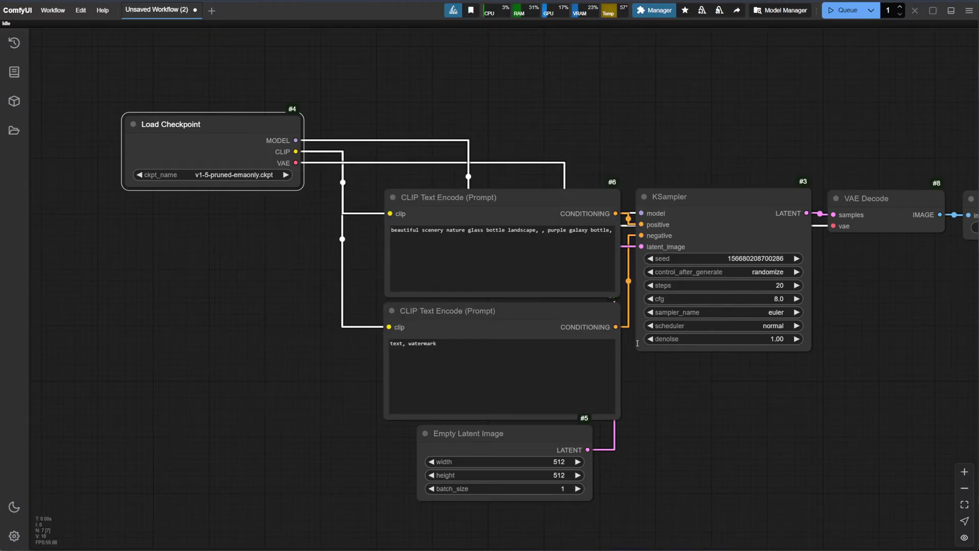
# Step: Browse the checkpoints category in the Model Manager and close the window
pyautogui.click(787, 10)
pyautogui.click(426, 102)
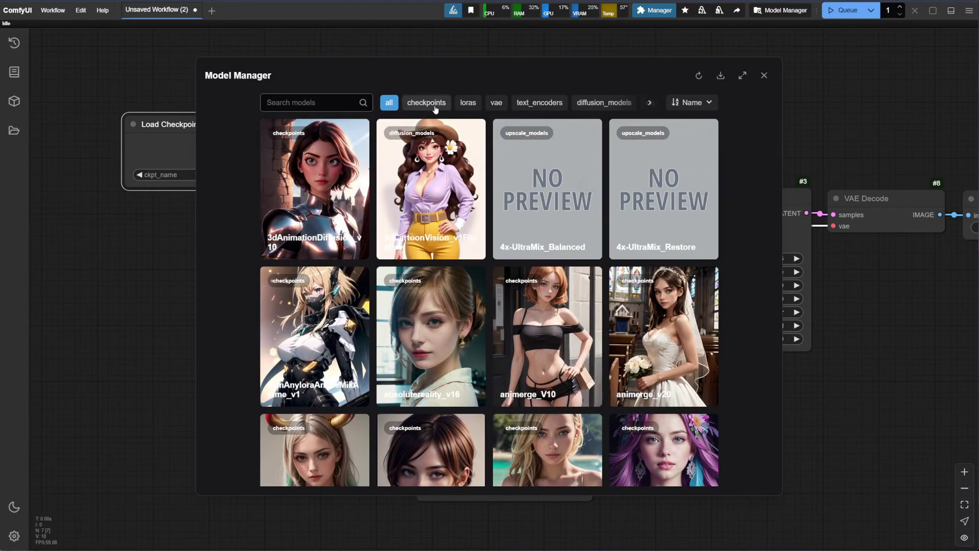
pyautogui.scroll(-1, 578, 214)
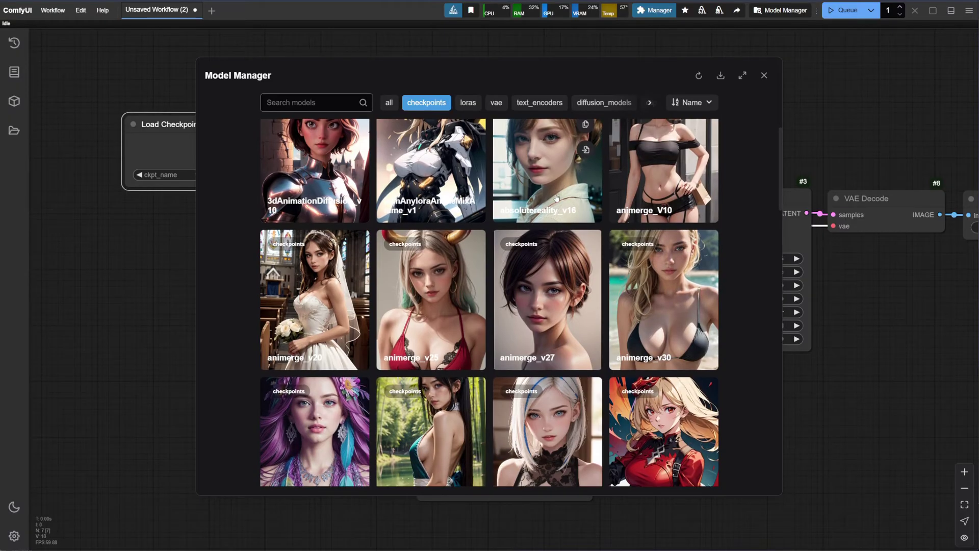
pyautogui.scroll(1, 579, 214)
pyautogui.click(764, 75)
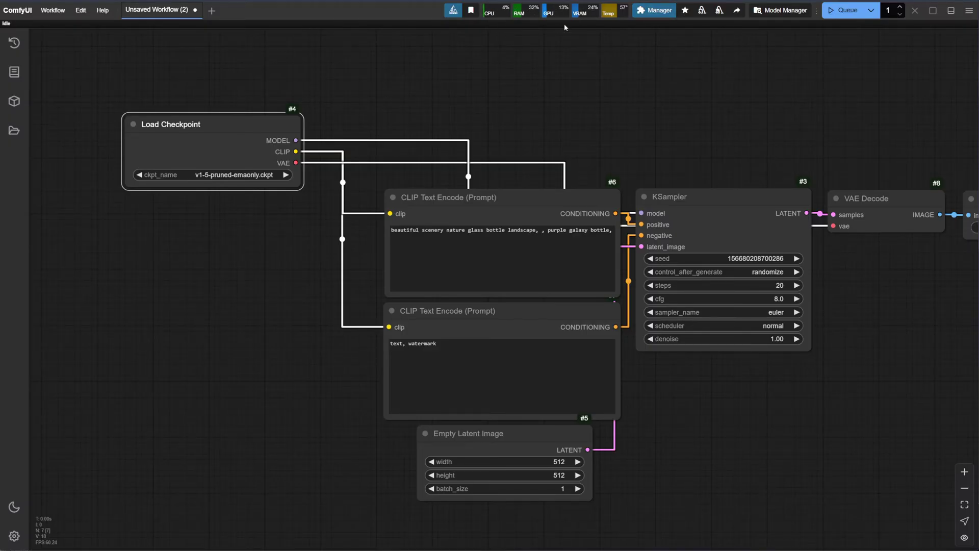
# Step: Switch to Stability Matrix to view ComfyUI's installed extensions, close that list and minimize the window
pyautogui.click(267, 71)
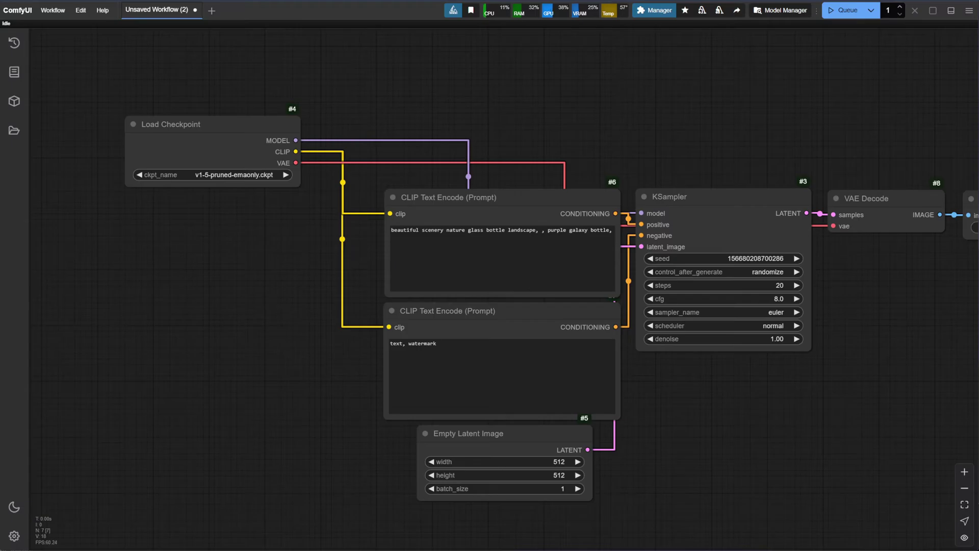
pyautogui.hotkey('alt', 'Tab')
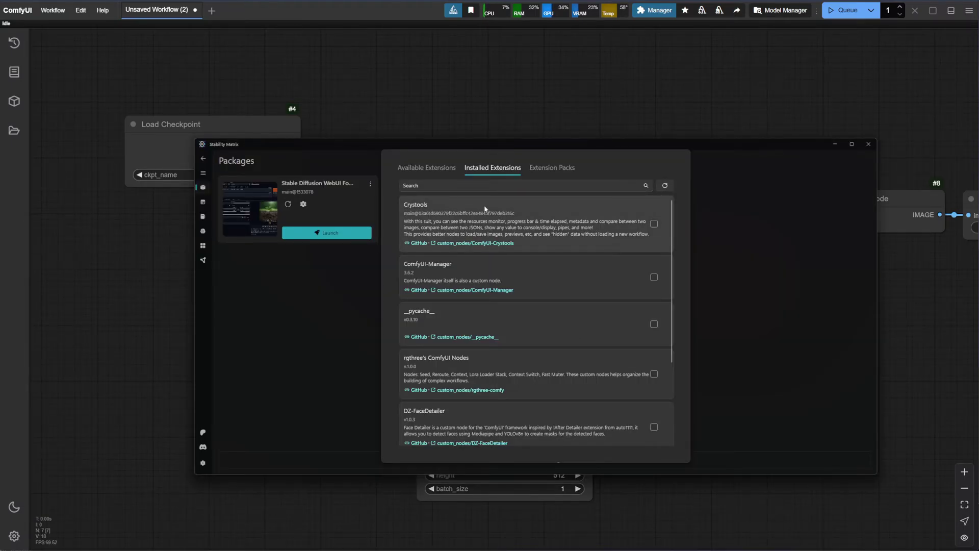
pyautogui.click(776, 152)
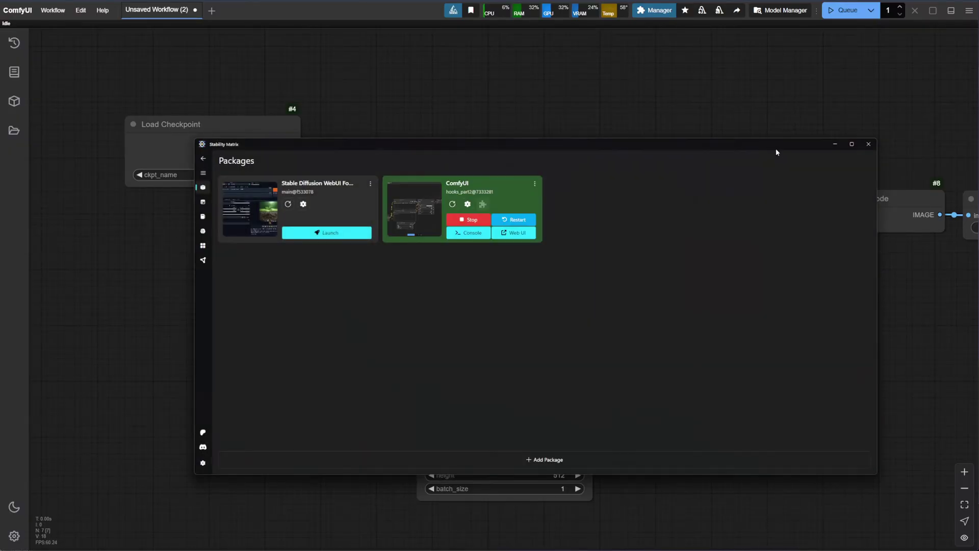
pyautogui.click(834, 145)
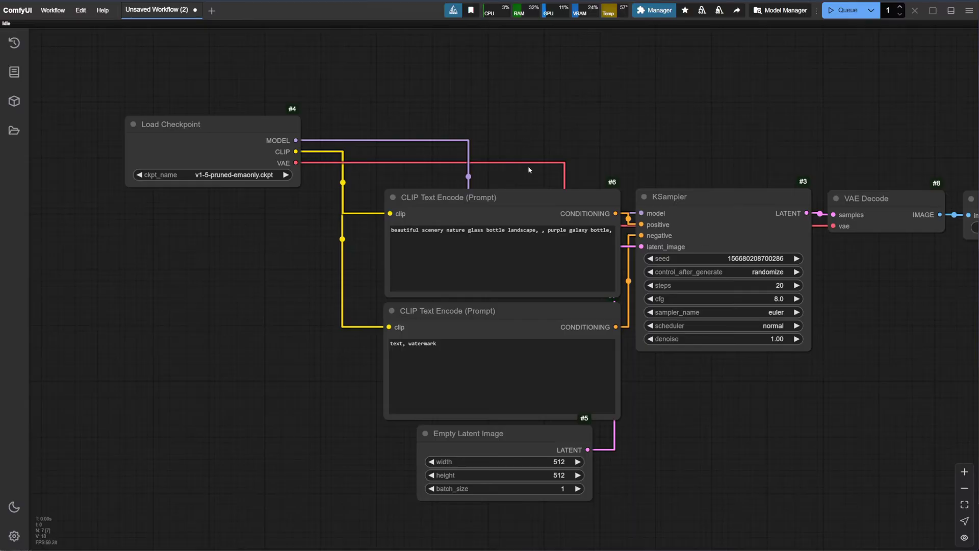
# Step: Spread the default workflow's nodes apart, with the Save Image node enlarged below VAE Decode and the Empty Latent Image node below the prompts
pyautogui.moveTo(670, 197); pyautogui.dragTo(611, 279)
pyautogui.scroll(-3, 612, 279)
pyautogui.scroll(3, 612, 279)
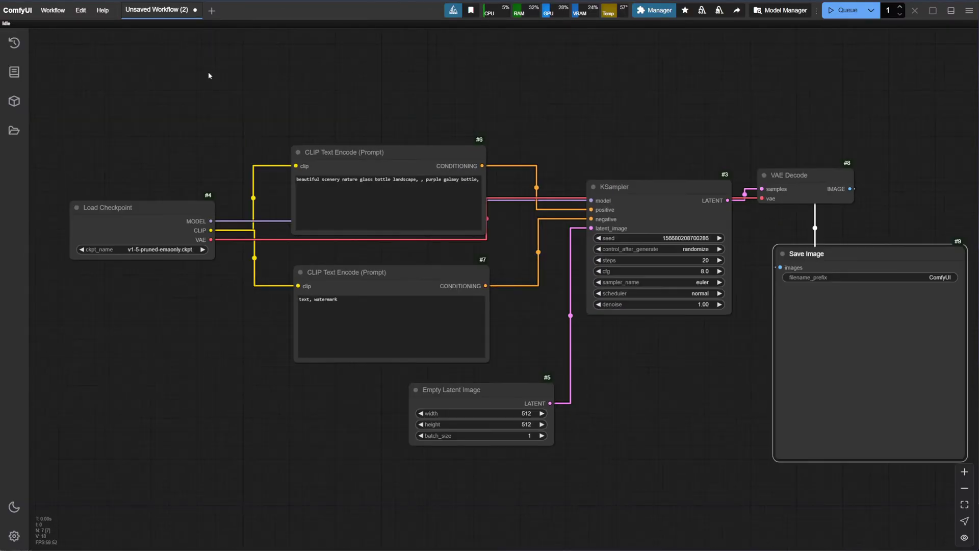
pyautogui.scroll(-1, 244, 63)
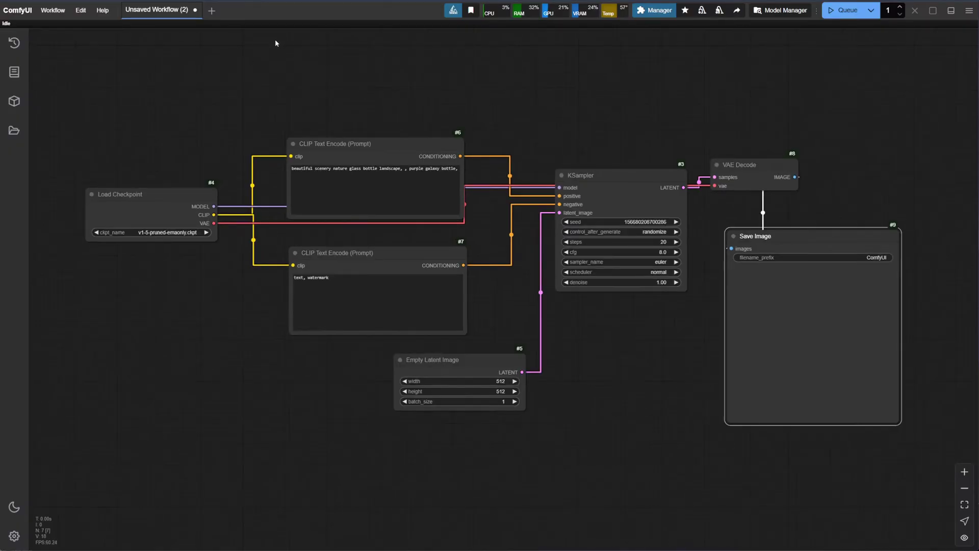
pyautogui.moveTo(285, 71); pyautogui.dragTo(303, 73)
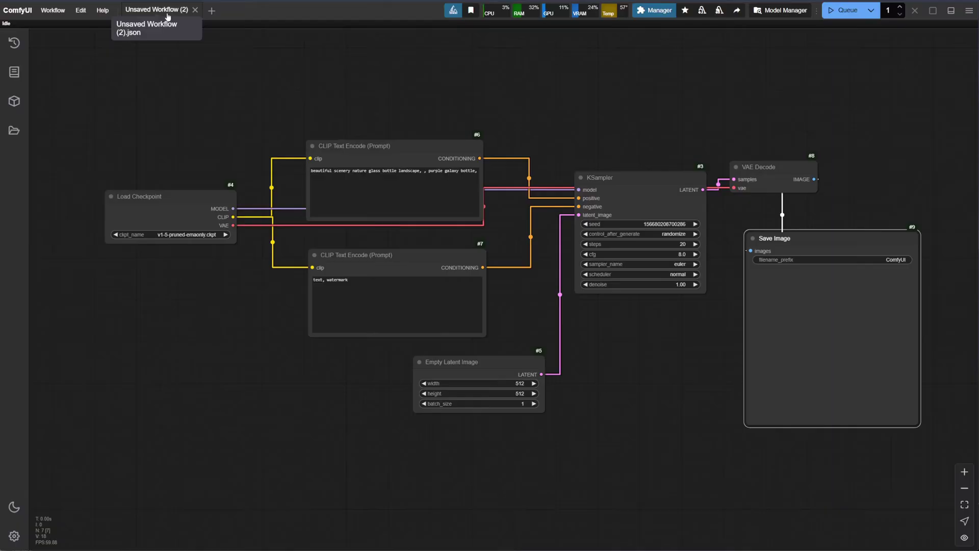
# Step: Create a new blank workflow and close the Unsaved Workflow (2) tab
pyautogui.click(211, 11)
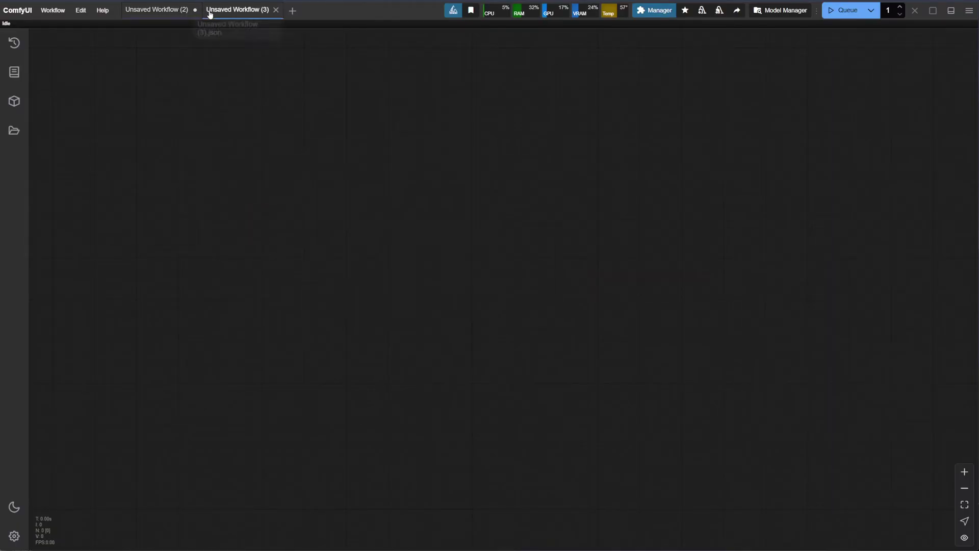
pyautogui.click(174, 10)
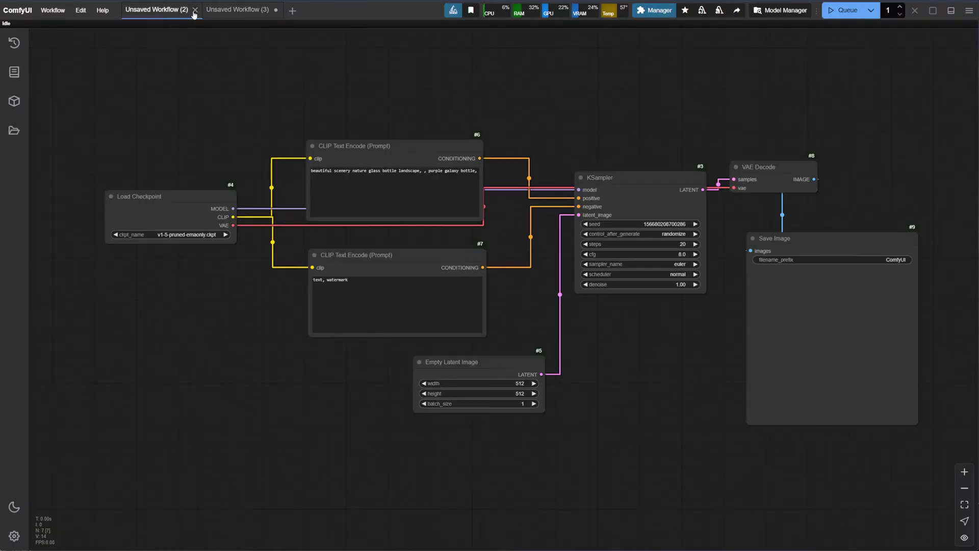
pyautogui.click(195, 9)
pyautogui.click(558, 310)
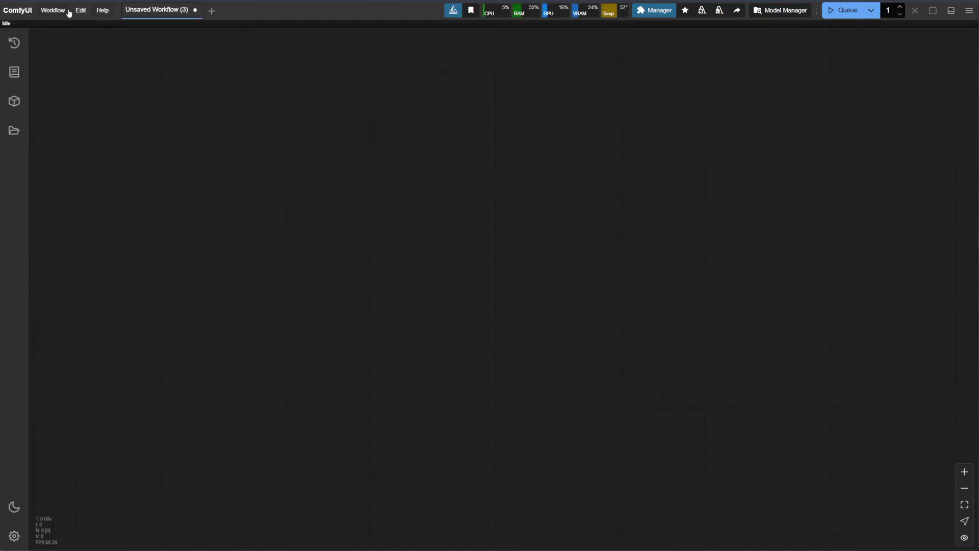
# Step: Open the Image to Image workflow from the template gallery
pyautogui.click(53, 11)
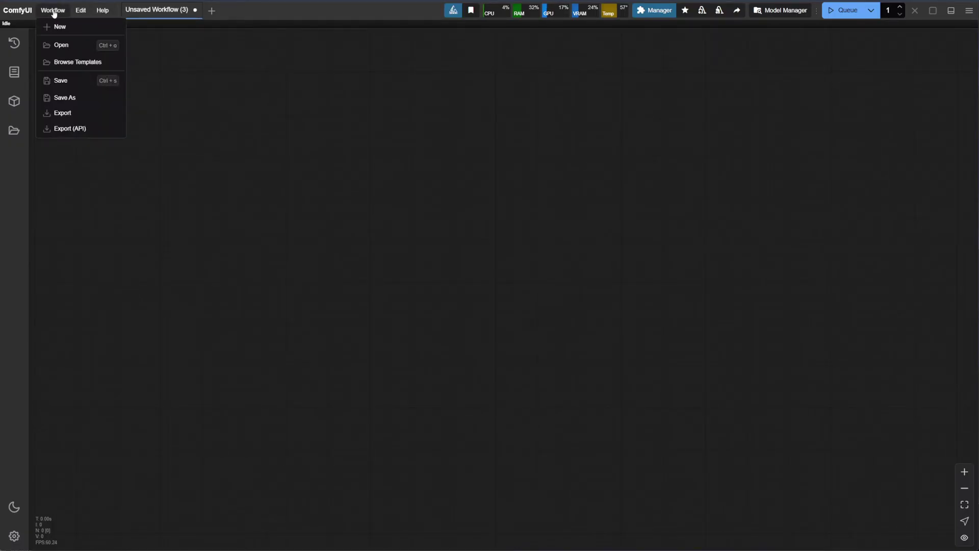
pyautogui.click(64, 62)
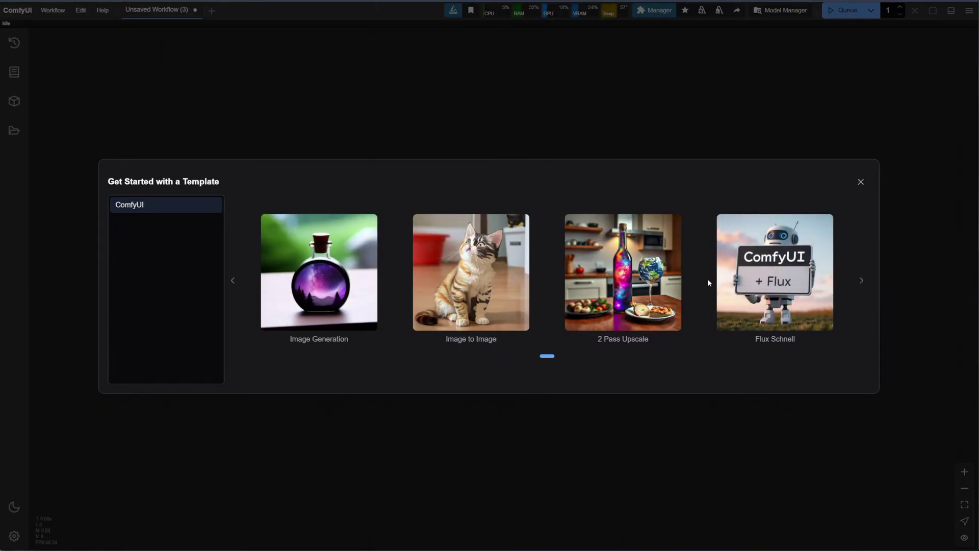
pyautogui.click(482, 289)
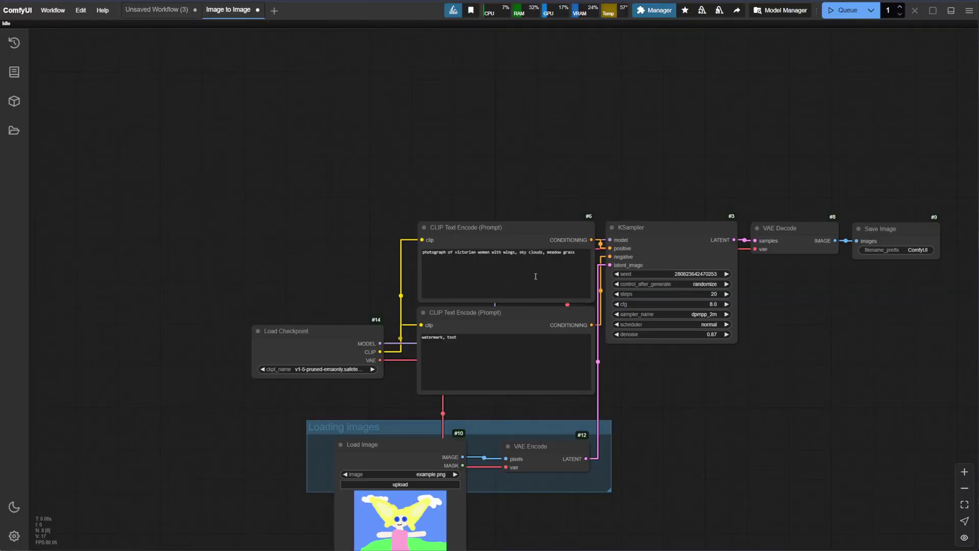
# Step: Move the Load Image node farther from the VAE Encode node, and close the Image to Image workflow
pyautogui.moveTo(555, 312); pyautogui.dragTo(510, 181)
pyautogui.scroll(2, 541, 268)
pyautogui.moveTo(336, 319); pyautogui.dragTo(289, 322)
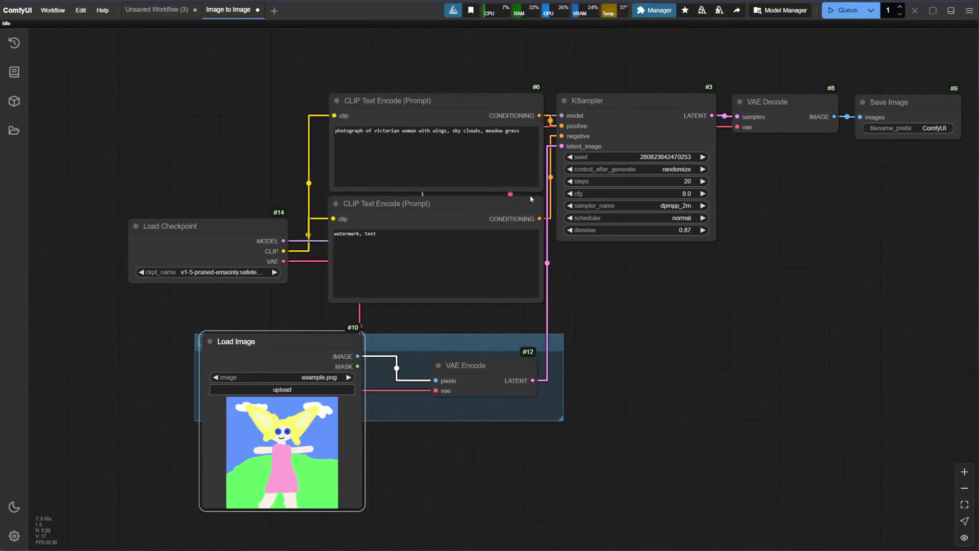
pyautogui.moveTo(876, 151); pyautogui.dragTo(805, 168)
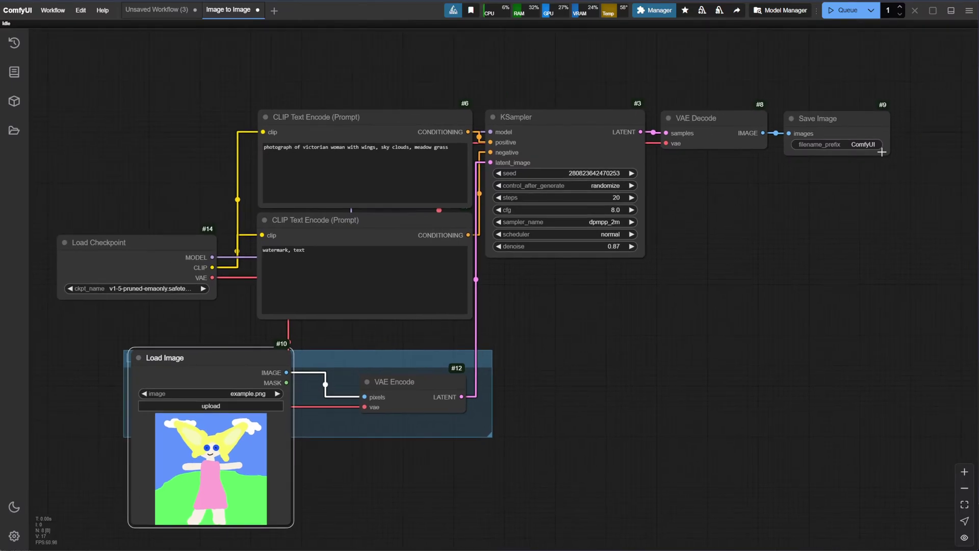
pyautogui.scroll(1, 134, 89)
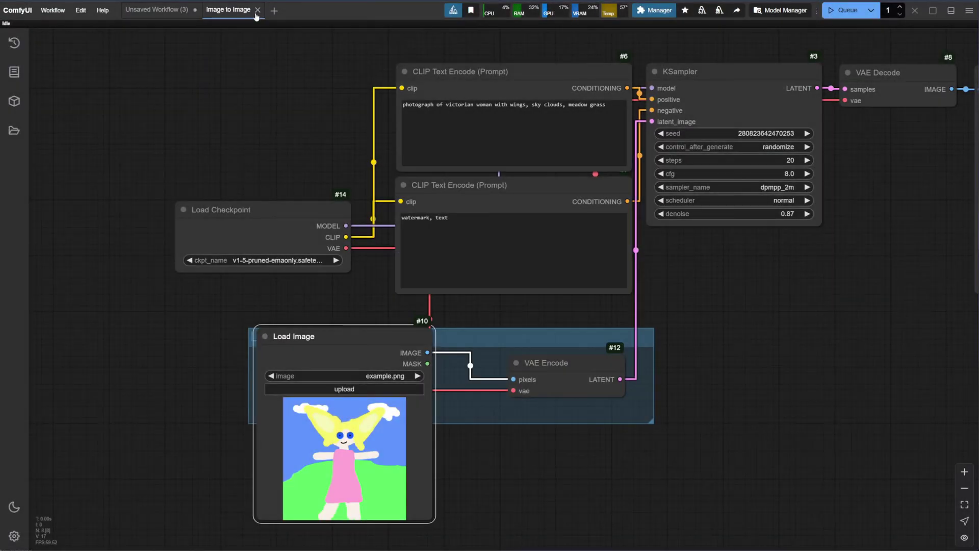
pyautogui.click(258, 10)
pyautogui.click(559, 308)
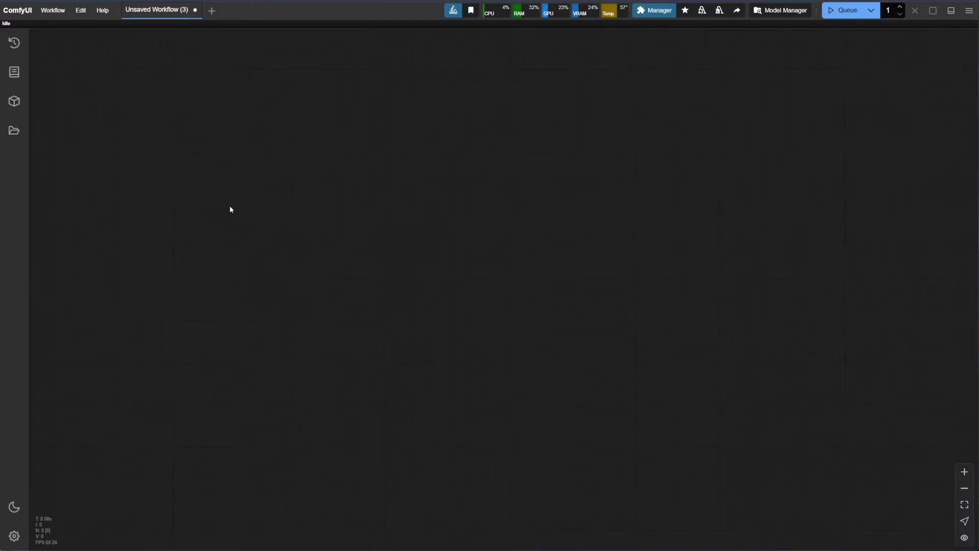
# Step: Look through the node categories that can be added to the blank canvas, expanding the loaders category
pyautogui.click(53, 10)
pyautogui.click(257, 107)
pyautogui.rightClick(304, 139)
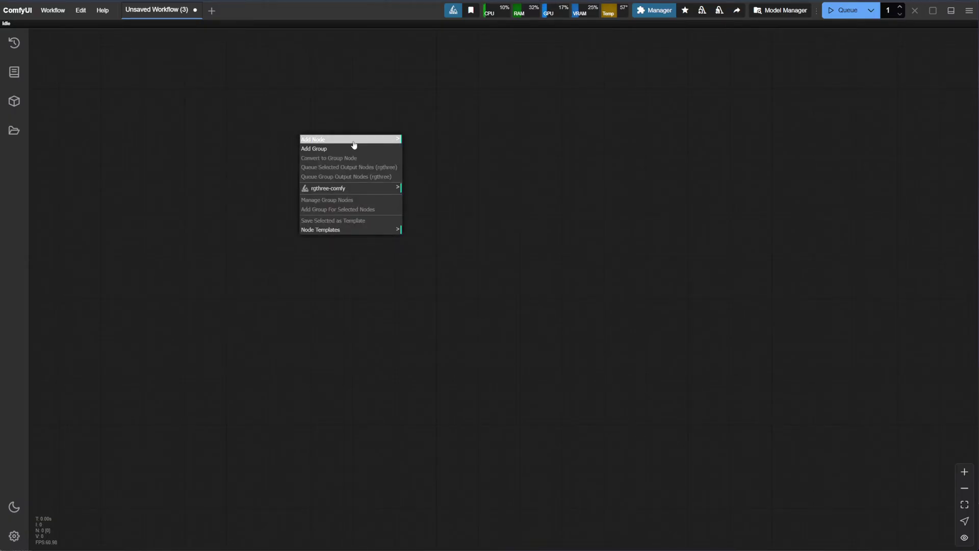
pyautogui.click(351, 145)
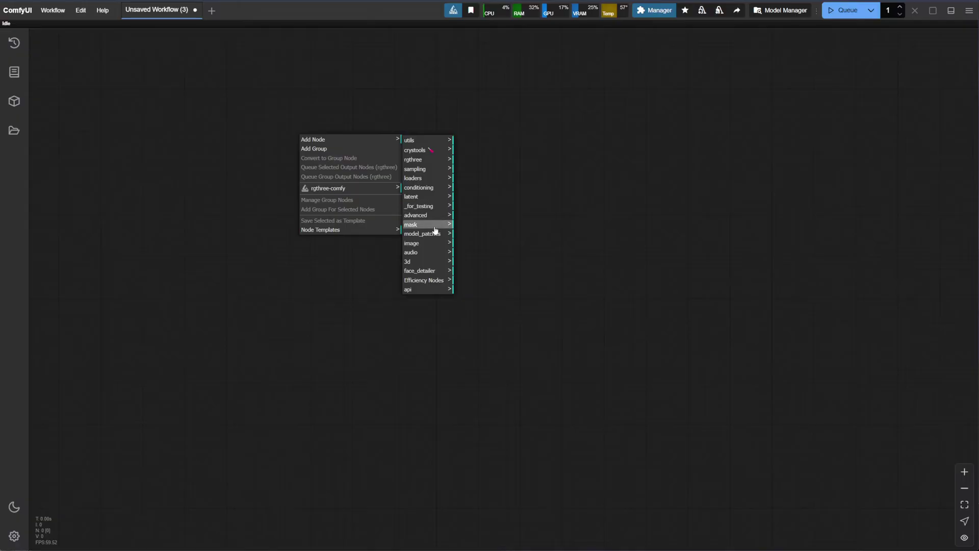
pyautogui.click(431, 179)
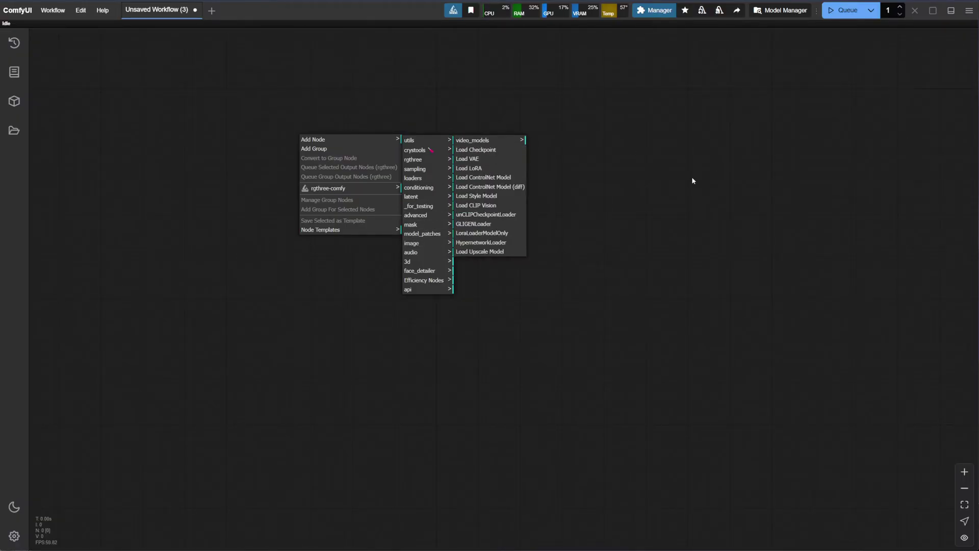
# Step: Search the nodes for "loader" and add a Load Checkpoint node to the blank workflow
pyautogui.doubleClick(368, 174)
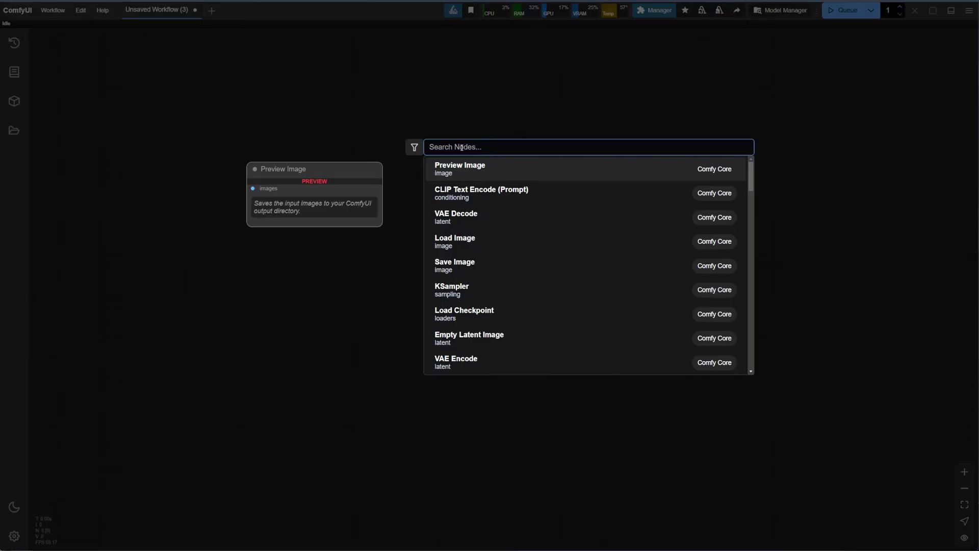
pyautogui.write('loader')
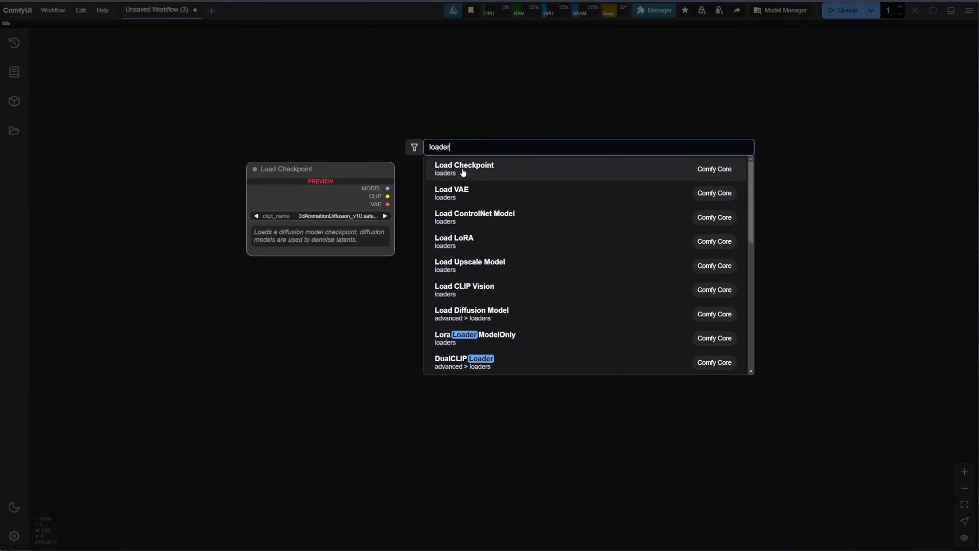
pyautogui.click(463, 168)
pyautogui.moveTo(438, 162); pyautogui.dragTo(350, 179)
pyautogui.scroll(4, 285, 153)
pyautogui.moveTo(474, 221); pyautogui.dragTo(482, 244)
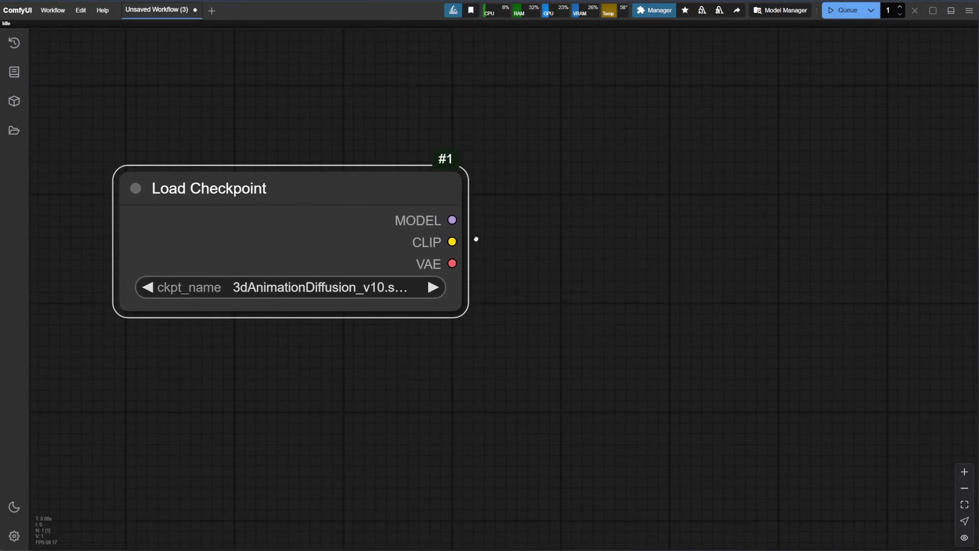
pyautogui.scroll(-2, 298, 190)
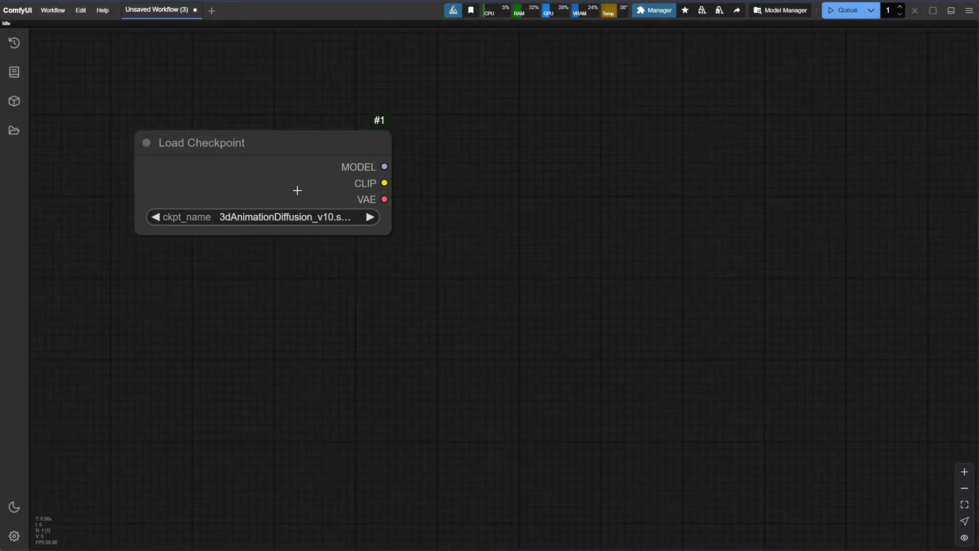
# Step: Look through the checkpoint files available for the Load Checkpoint node's ckpt_name
pyautogui.click(287, 218)
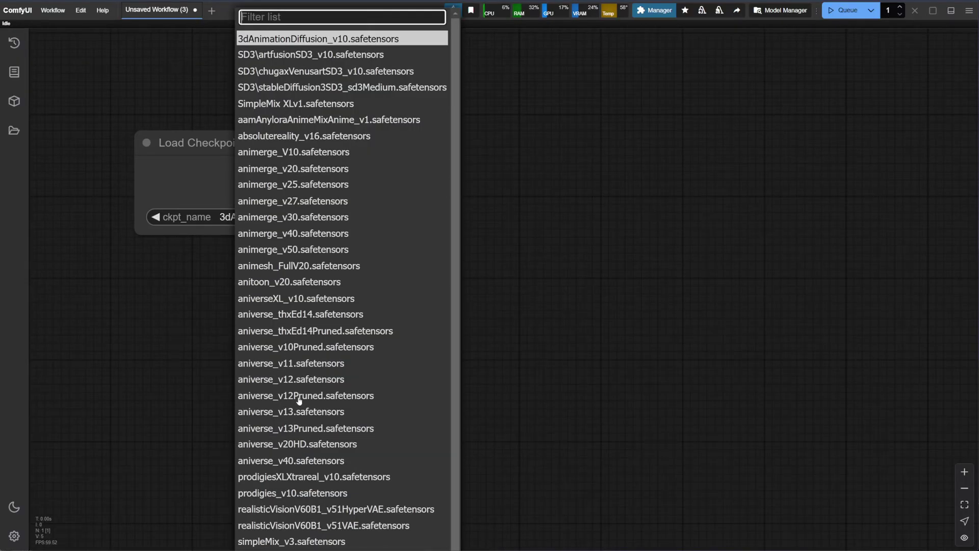
pyautogui.scroll(-1, 300, 403)
pyautogui.scroll(1, 308, 388)
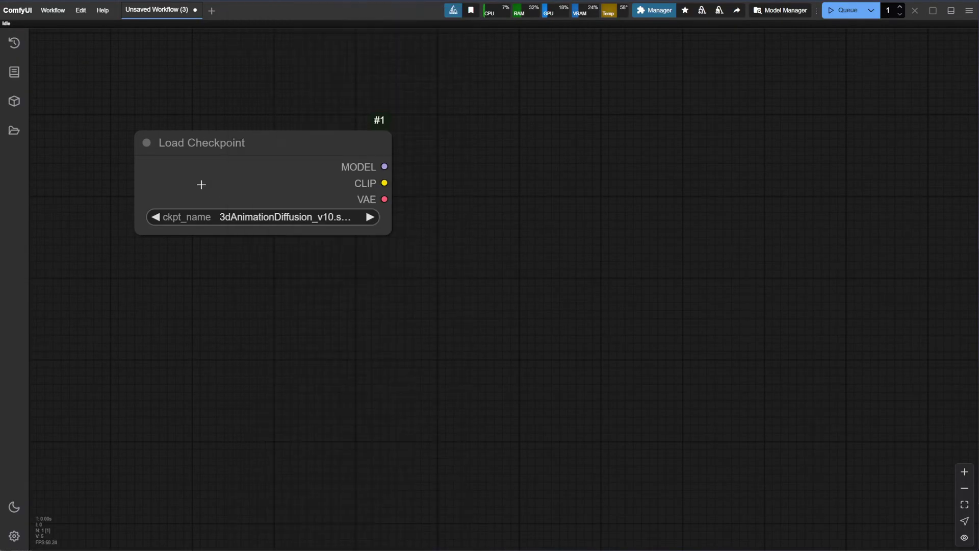
# Step: Assign the animerge_V10 checkpoint to the Load Checkpoint node from the Model Manager, and move the node and the manager window apart
pyautogui.click(298, 218)
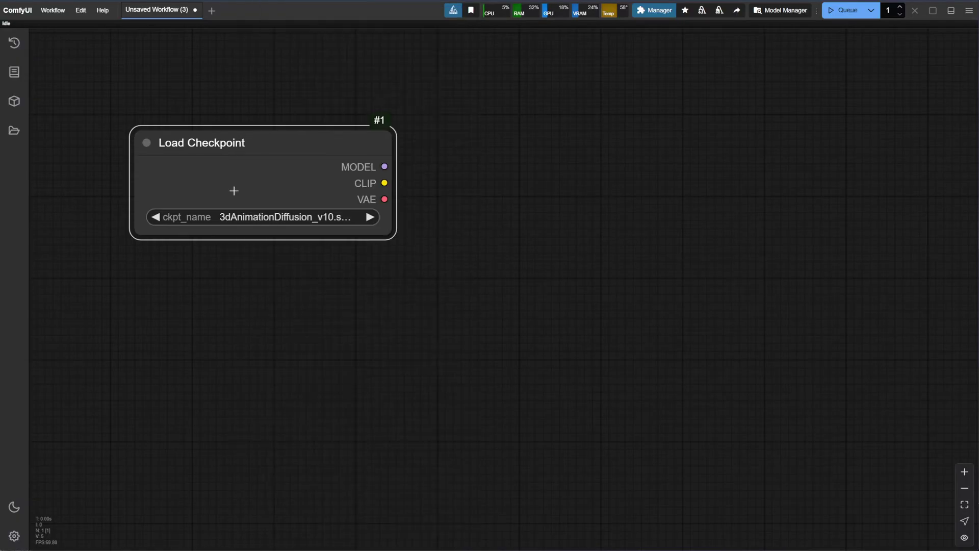
pyautogui.click(780, 12)
pyautogui.moveTo(506, 105); pyautogui.dragTo(553, 101)
pyautogui.moveTo(783, 218)
pyautogui.moveTo(783, 219); pyautogui.dragTo(286, 214)
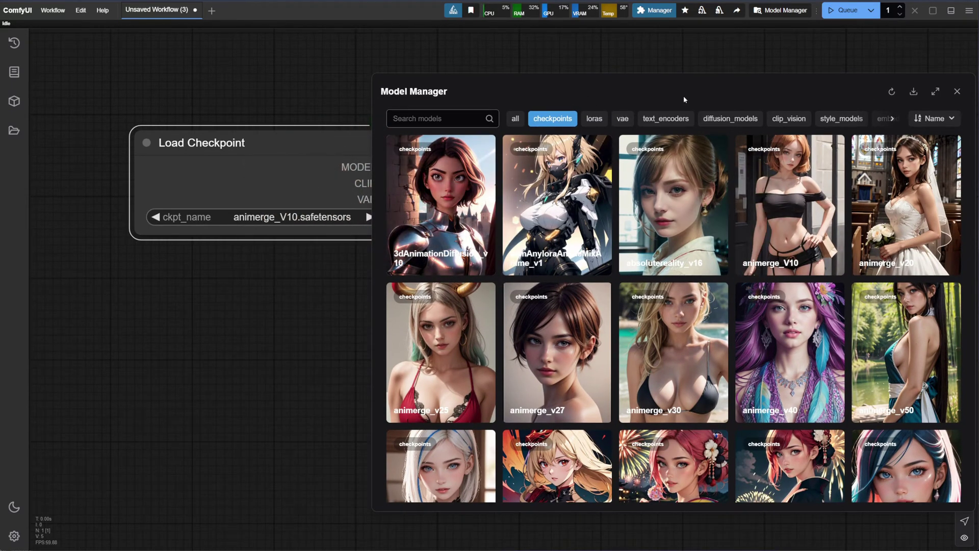
pyautogui.moveTo(685, 100); pyautogui.dragTo(683, 70)
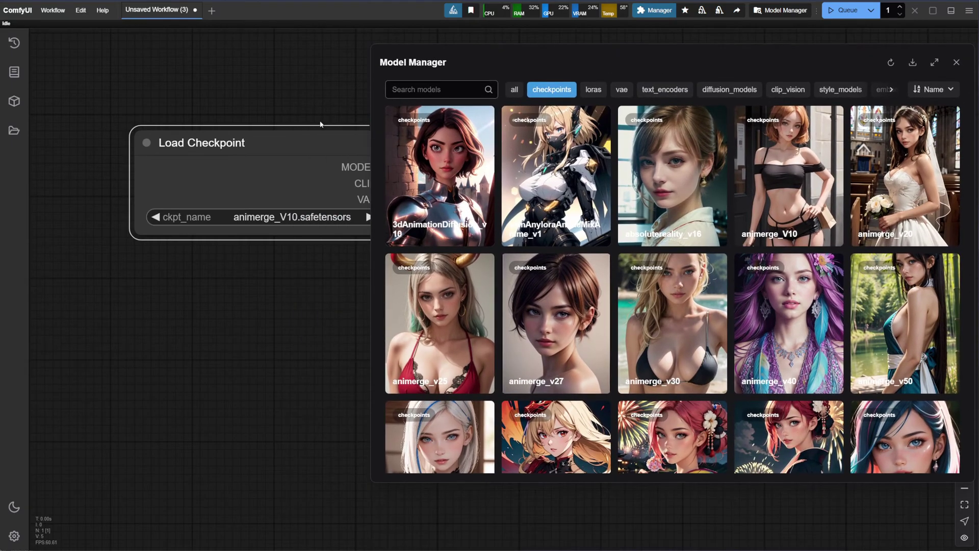
pyautogui.moveTo(321, 123); pyautogui.dragTo(255, 116)
# Step: Try several Model Manager checkpoints on the Load Checkpoint node, including aamAnyloraAnimeMixAnime_v1 and absolutereality_v16, settle on animerge_V10, and close the manager
pyautogui.moveTo(454, 196); pyautogui.dragTo(238, 220)
pyautogui.moveTo(561, 204); pyautogui.dragTo(214, 206)
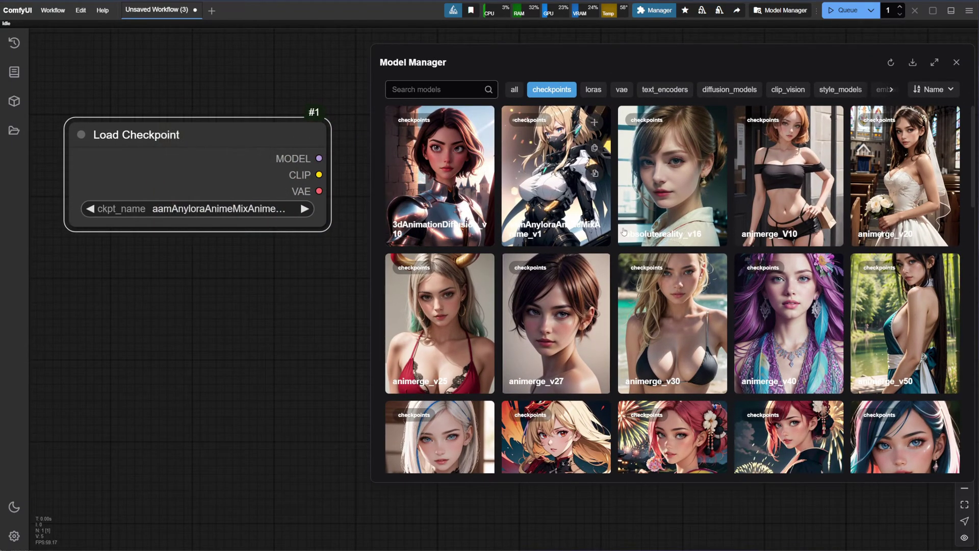
pyautogui.moveTo(623, 231); pyautogui.dragTo(225, 205)
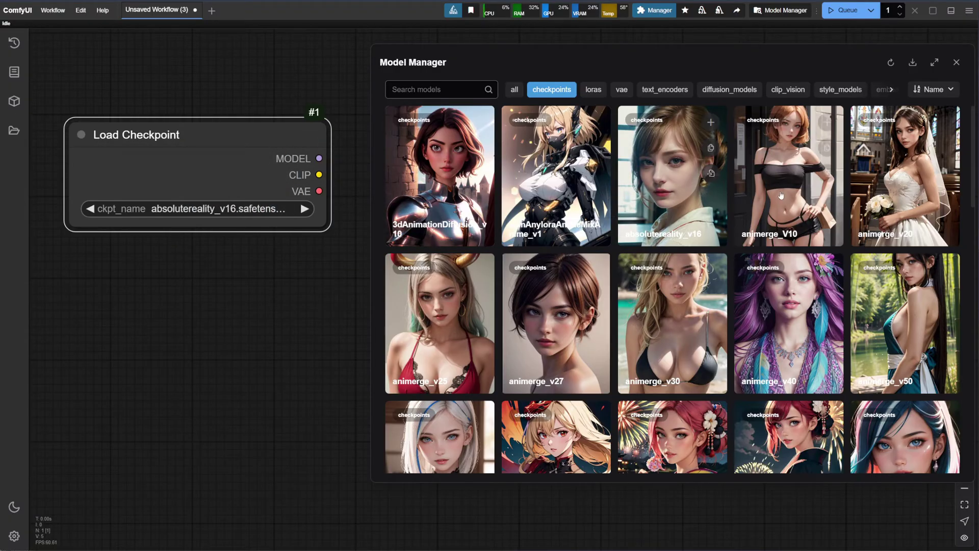
pyautogui.moveTo(781, 195); pyautogui.dragTo(251, 204)
pyautogui.moveTo(902, 193); pyautogui.dragTo(244, 213)
pyautogui.moveTo(808, 192); pyautogui.dragTo(278, 217)
pyautogui.click(325, 207)
pyautogui.scroll(5, 373, 211)
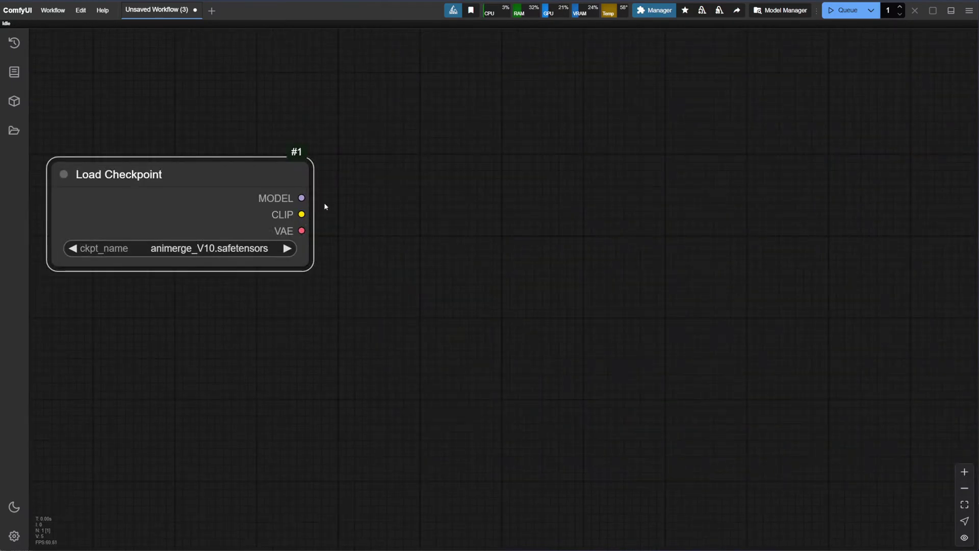
# Step: Add a KSampler node linked to the Load Checkpoint's MODEL output, and place it well to the right of that node
pyautogui.doubleClick(420, 202)
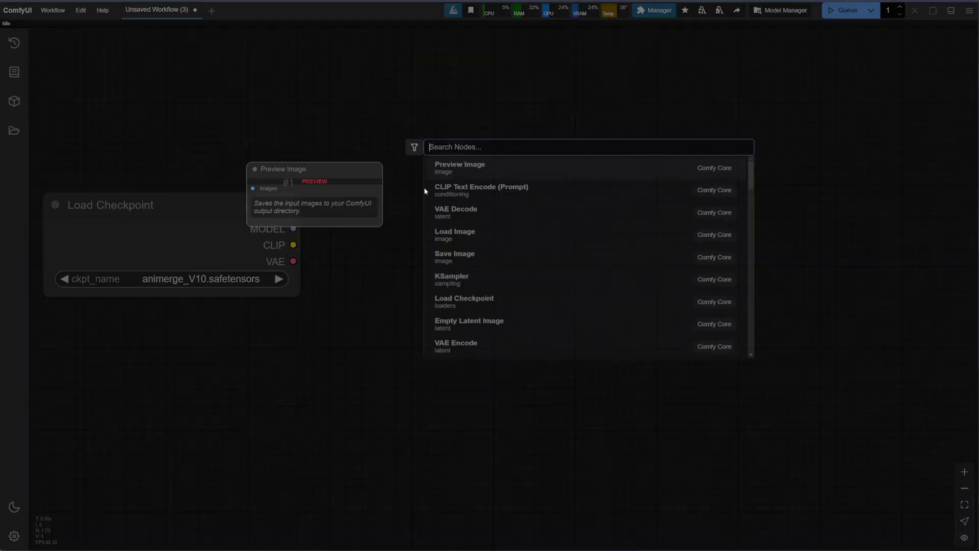
pyautogui.click(569, 97)
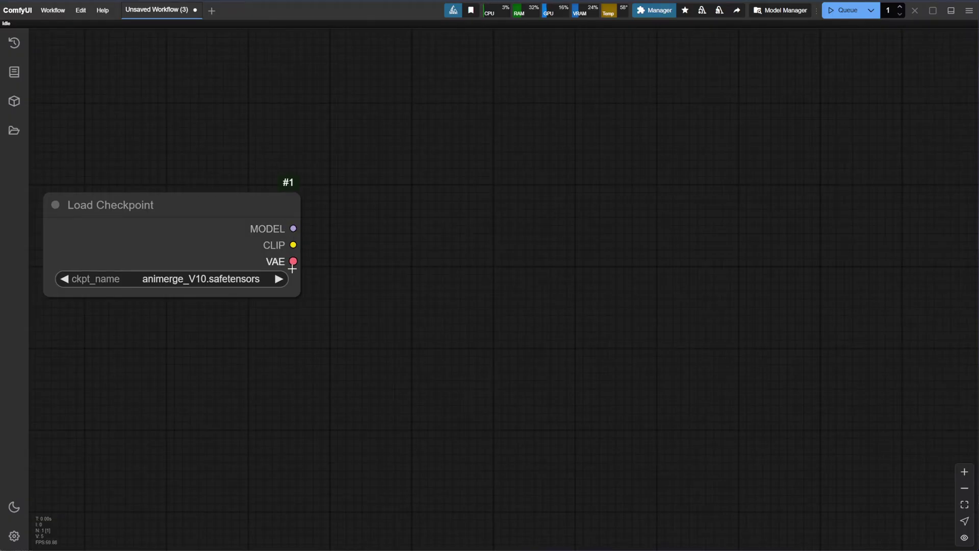
pyautogui.moveTo(293, 229); pyautogui.dragTo(459, 169)
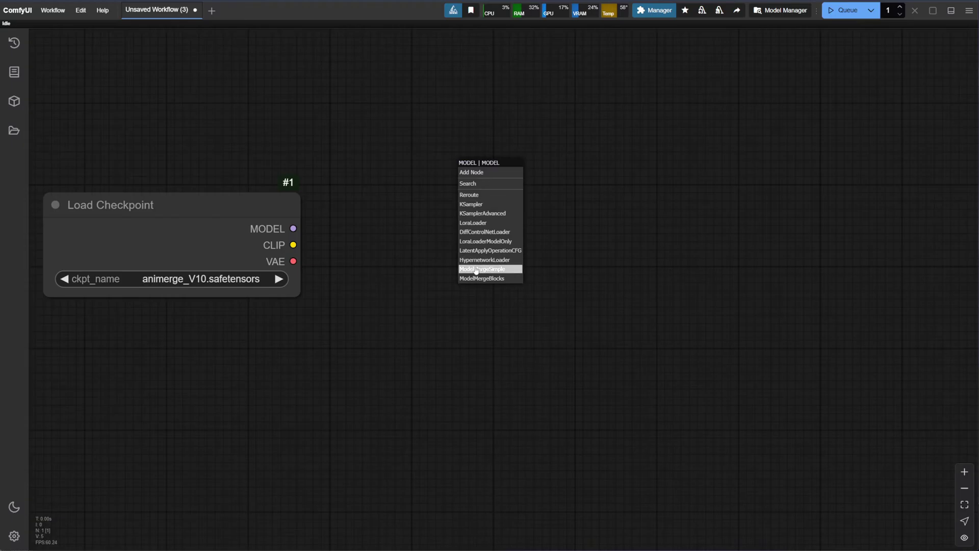
pyautogui.click(477, 207)
pyautogui.moveTo(546, 194); pyautogui.dragTo(684, 173)
pyautogui.moveTo(623, 203); pyautogui.dragTo(665, 200)
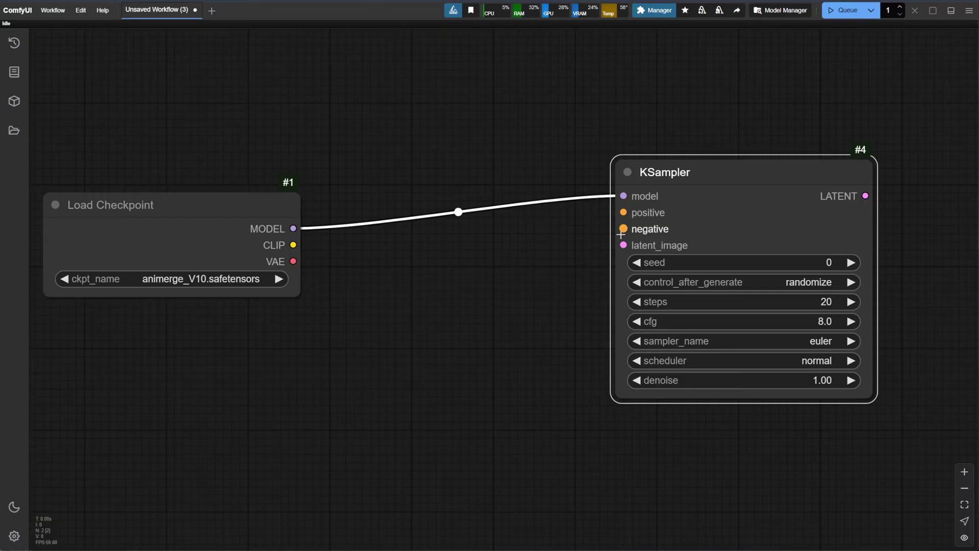
# Step: Add a CLIP Text Encode node linked to the KSampler's positive input, and arrange it above and between the two existing nodes
pyautogui.moveTo(260, 204); pyautogui.dragTo(244, 110)
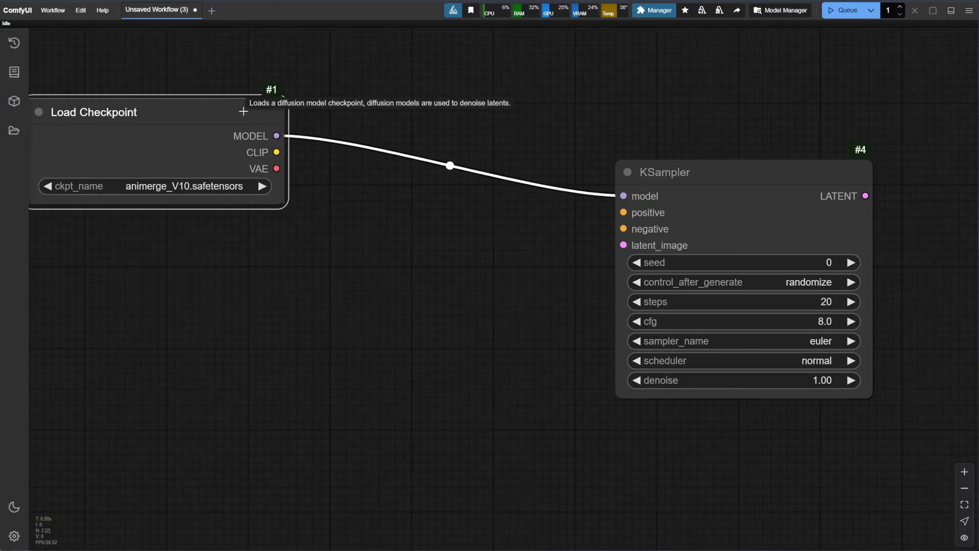
pyautogui.moveTo(622, 212); pyautogui.dragTo(470, 197)
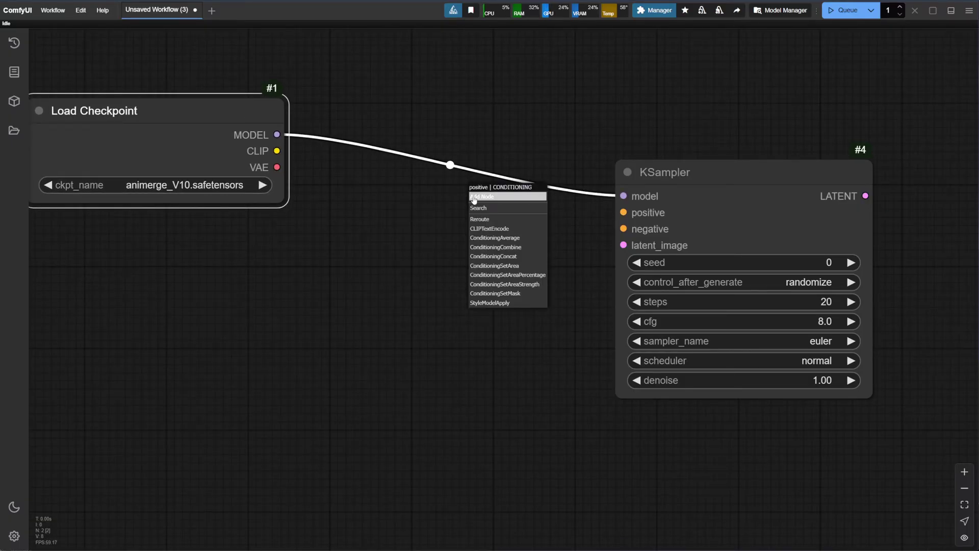
pyautogui.click(488, 229)
pyautogui.moveTo(574, 195); pyautogui.dragTo(501, 208)
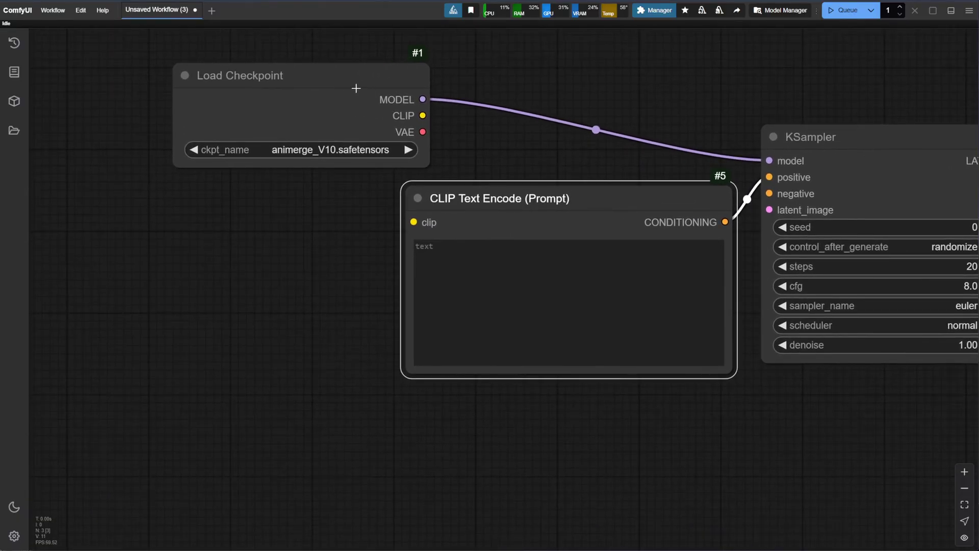
pyautogui.moveTo(356, 88); pyautogui.dragTo(222, 175)
pyautogui.moveTo(545, 198); pyautogui.dragTo(506, 85)
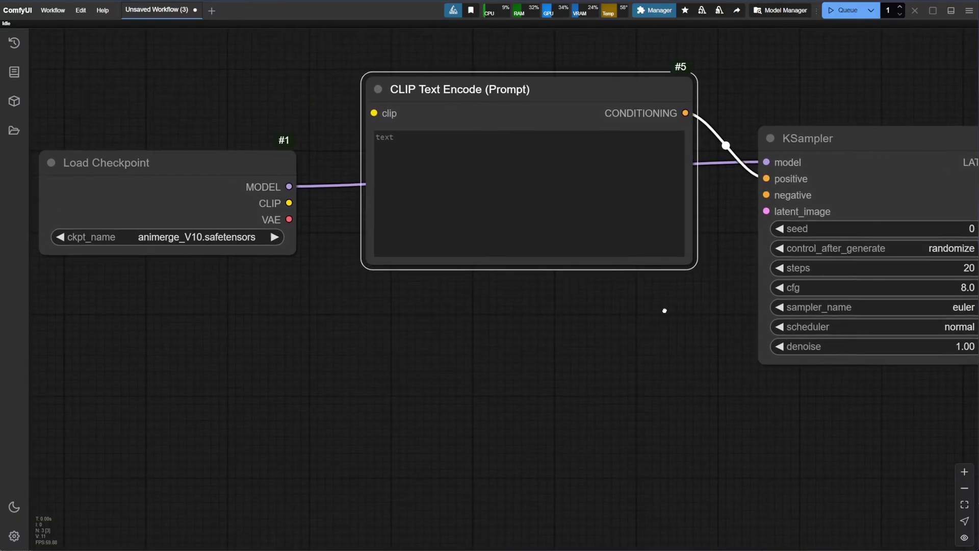
pyautogui.hscroll(2, 585, 295)
pyautogui.scroll(1, 717, 302)
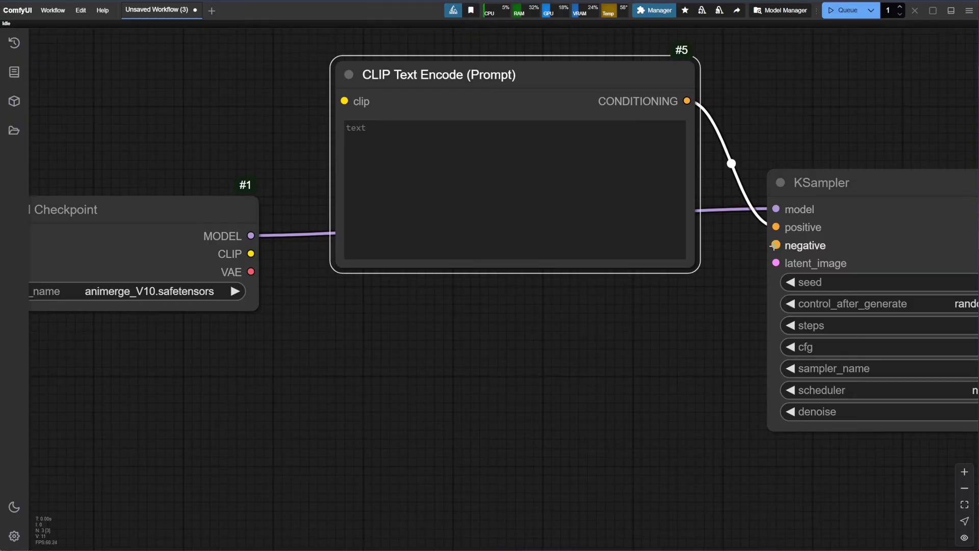
# Step: Add a second CLIP Text Encode node for the KSampler's negative input, and connect the checkpoint's CLIP output to both text nodes
pyautogui.moveTo(773, 247); pyautogui.dragTo(384, 317)
pyautogui.click(678, 355)
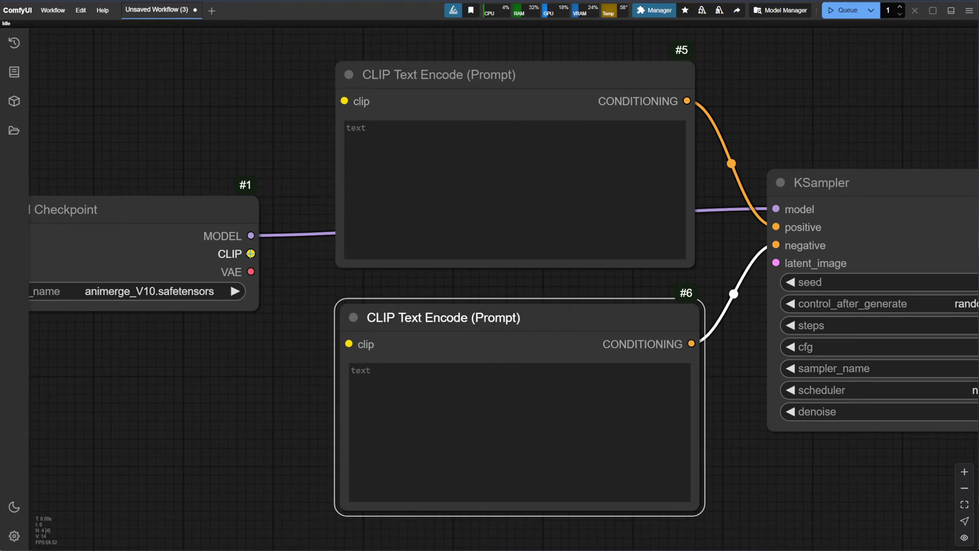
pyautogui.moveTo(250, 253); pyautogui.dragTo(346, 104)
pyautogui.moveTo(250, 254); pyautogui.dragTo(349, 344)
pyautogui.scroll(-2, 527, 322)
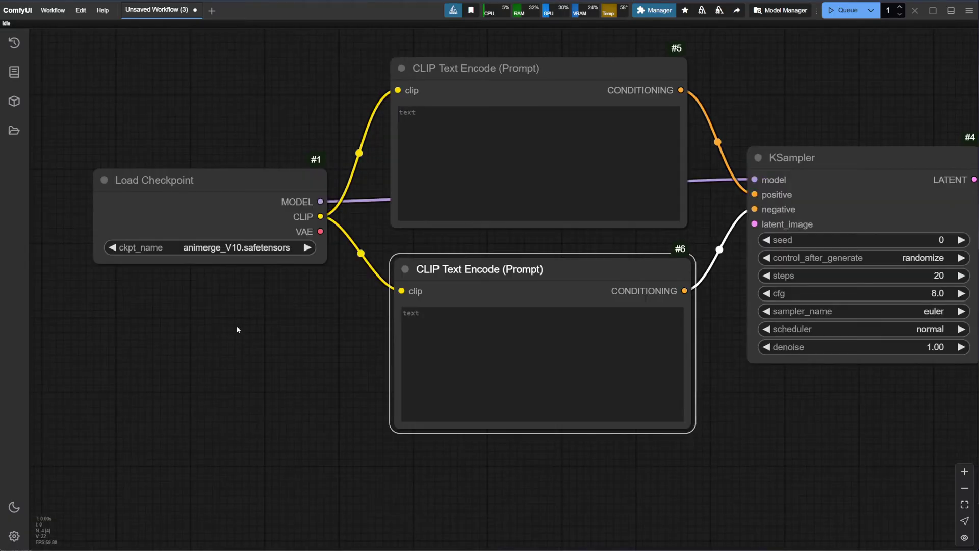
# Step: Search the nodes for "clip", add a CLIP Set Last Layer node, and place it below the Load Checkpoint node
pyautogui.doubleClick(275, 318)
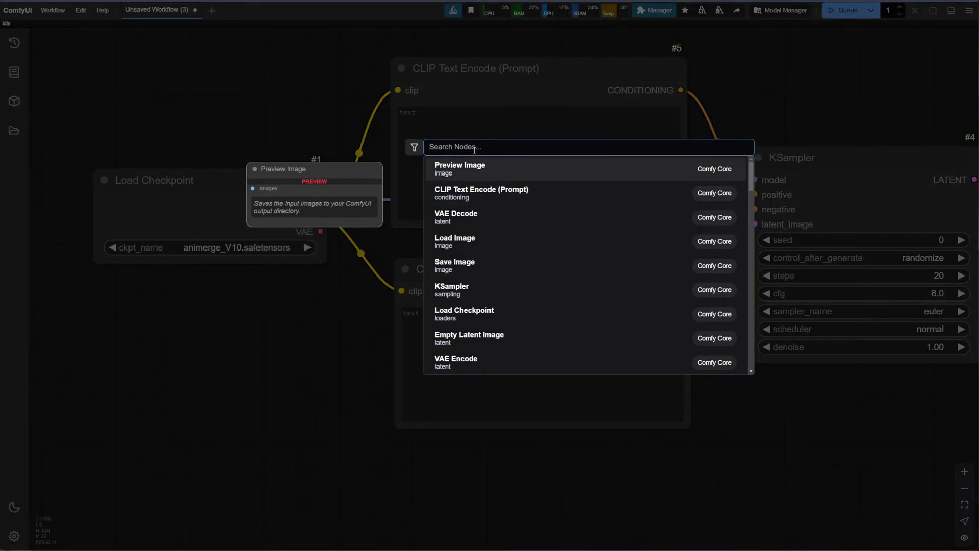
pyautogui.write('clio')
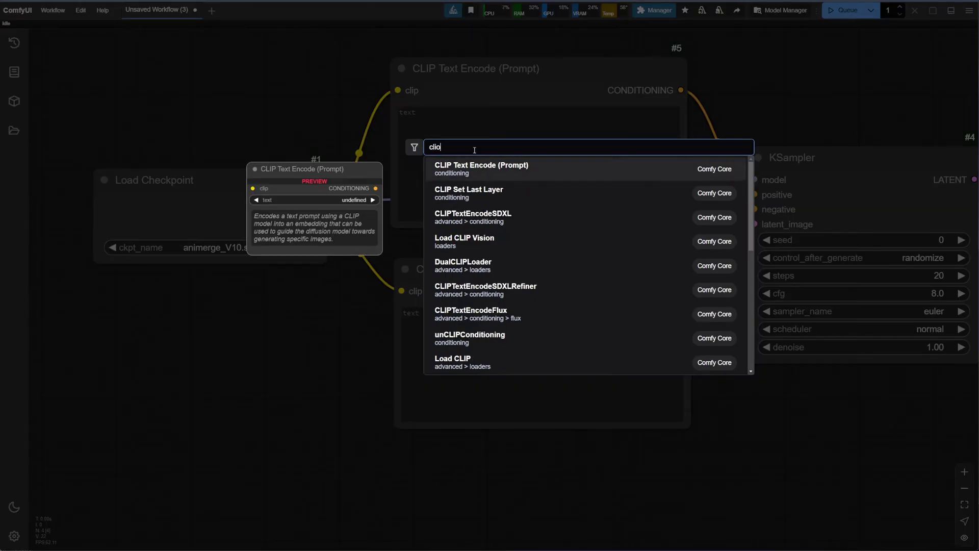
pyautogui.write('p')
pyautogui.press('BackSpace')
pyautogui.press('BackSpace')
pyautogui.write('p')
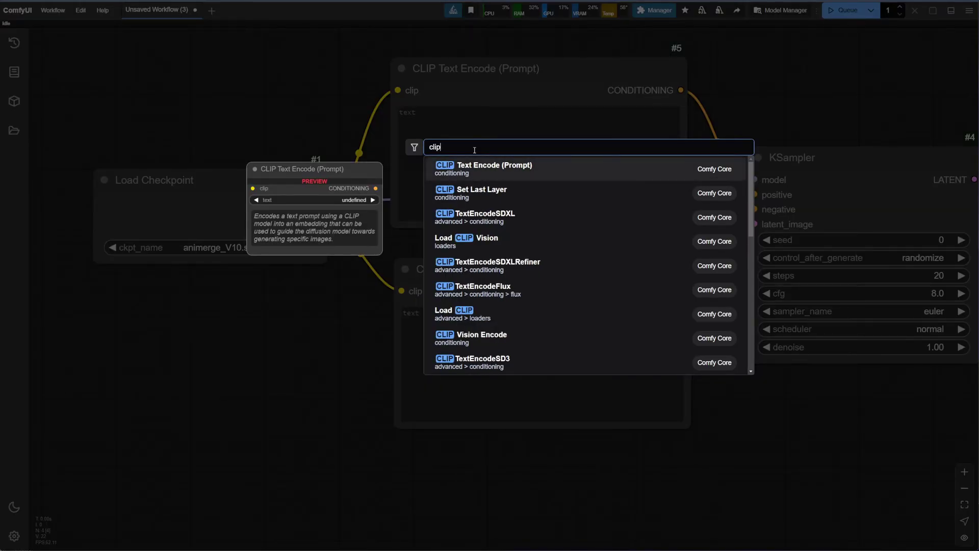
pyautogui.click(478, 193)
pyautogui.click(335, 306)
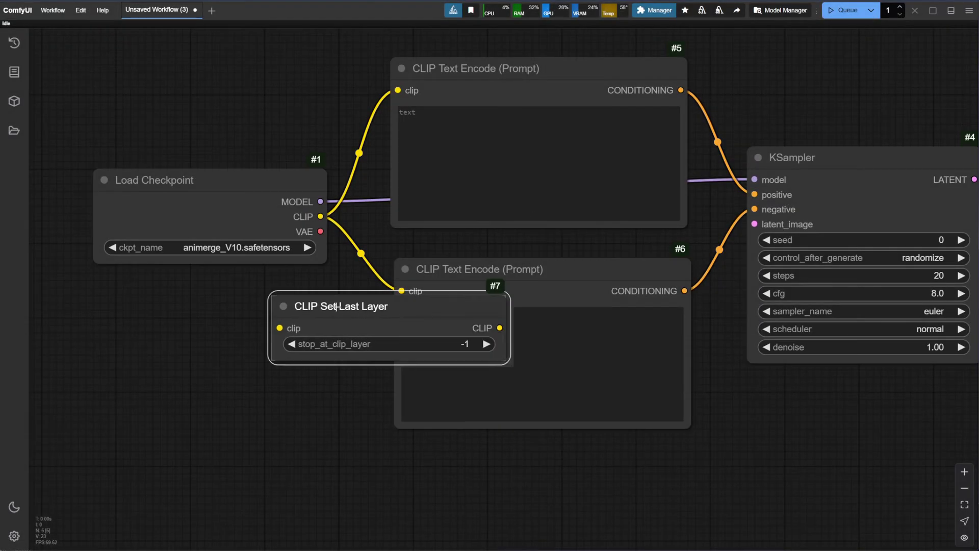
pyautogui.moveTo(335, 305); pyautogui.dragTo(178, 339)
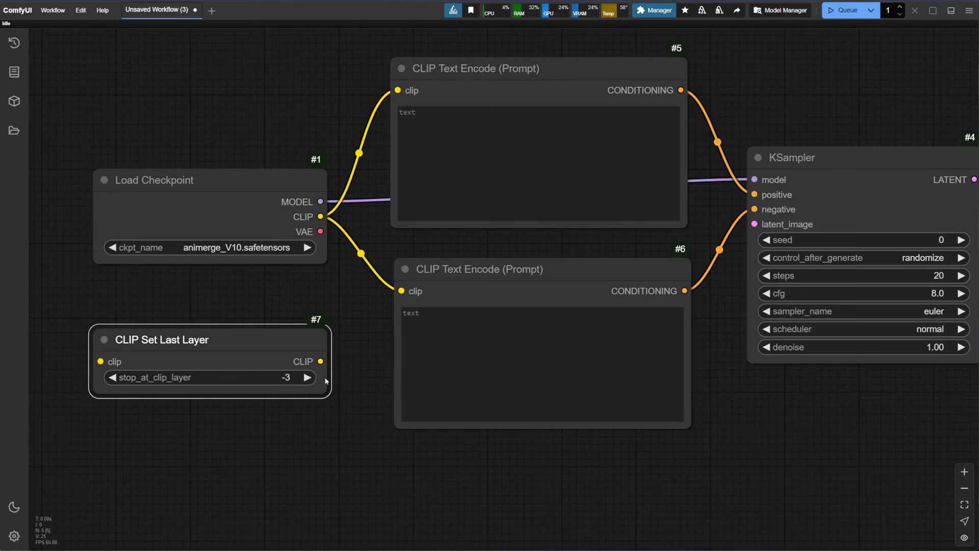
# Step: Set stop_at_clip_layer to -2, and move the Load Checkpoint and CLIP Set Last Layer nodes upward
pyautogui.moveTo(309, 377); pyautogui.dragTo(304, 374)
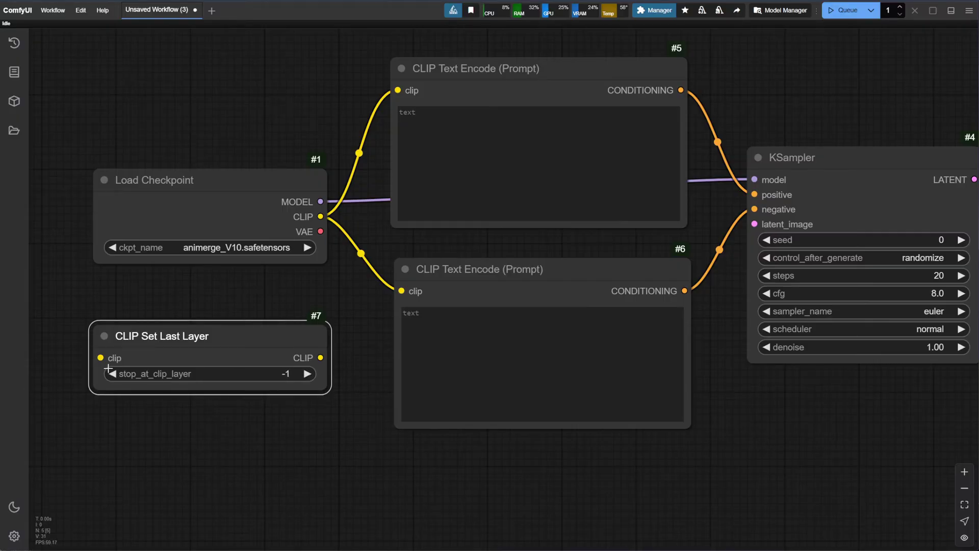
pyautogui.moveTo(240, 184); pyautogui.dragTo(199, 109)
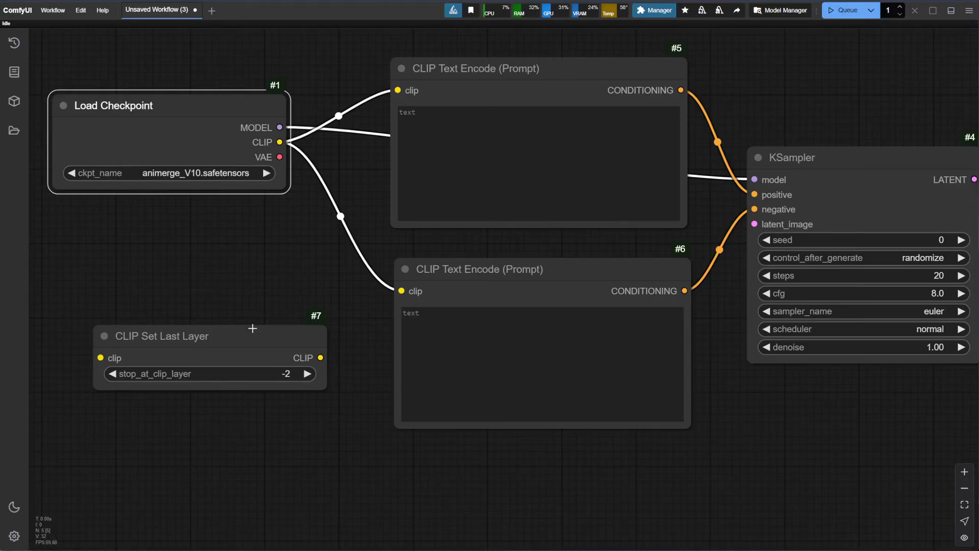
pyautogui.moveTo(252, 328); pyautogui.dragTo(252, 306)
# Step: Route the checkpoint's CLIP output through the CLIP Set Last Layer node to both CLIP Text Encode nodes
pyautogui.moveTo(279, 142); pyautogui.dragTo(104, 332)
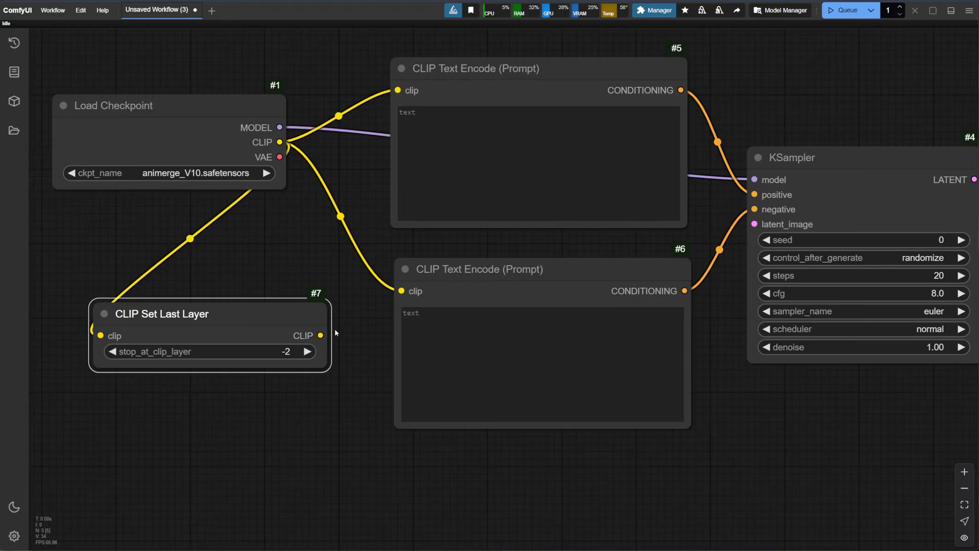
pyautogui.moveTo(320, 335); pyautogui.dragTo(401, 291)
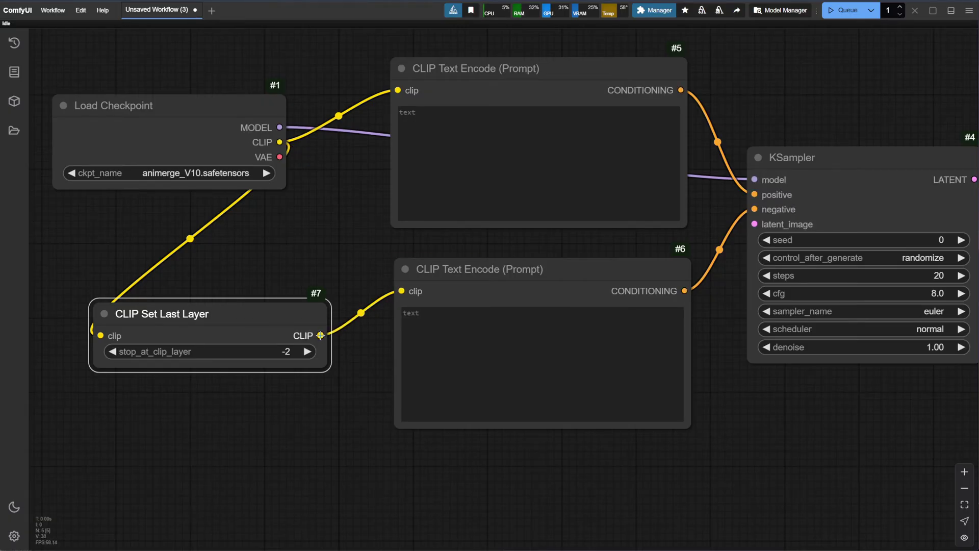
pyautogui.moveTo(320, 335); pyautogui.dragTo(397, 90)
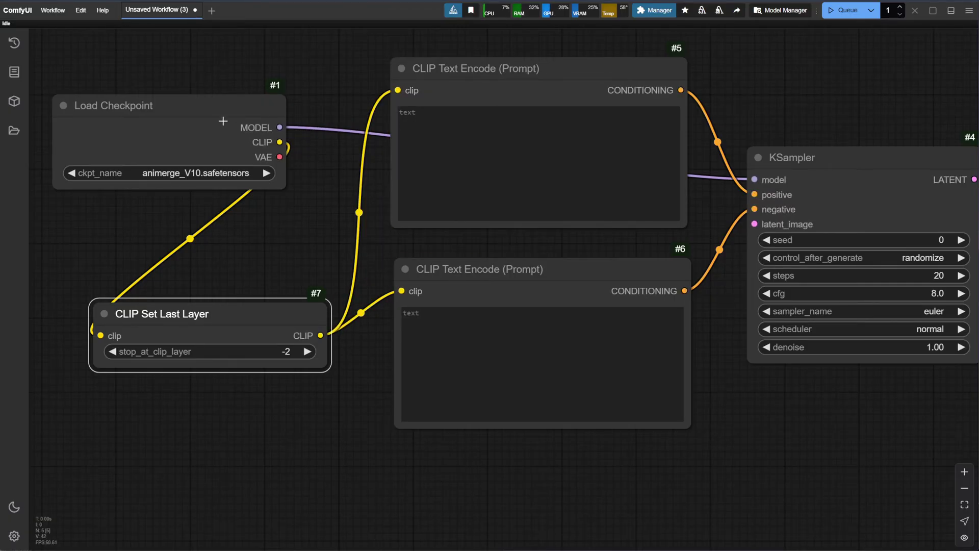
# Step: Spread out the graph by shifting the Load Checkpoint, CLIP Set Last Layer and negative CLIP Text Encode nodes to the left
pyautogui.moveTo(223, 121); pyautogui.dragTo(189, 113)
pyautogui.moveTo(163, 83); pyautogui.dragTo(156, 104)
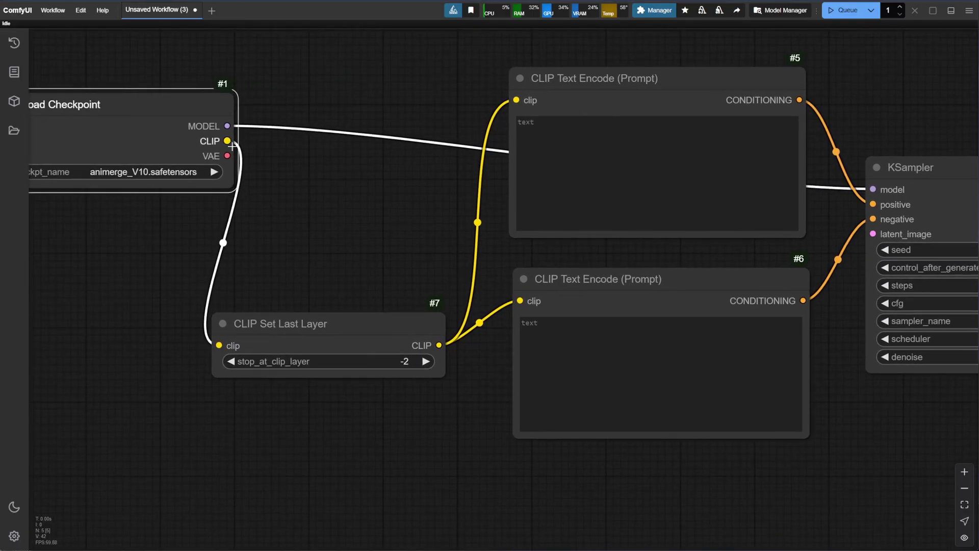
pyautogui.moveTo(327, 336); pyautogui.dragTo(275, 303)
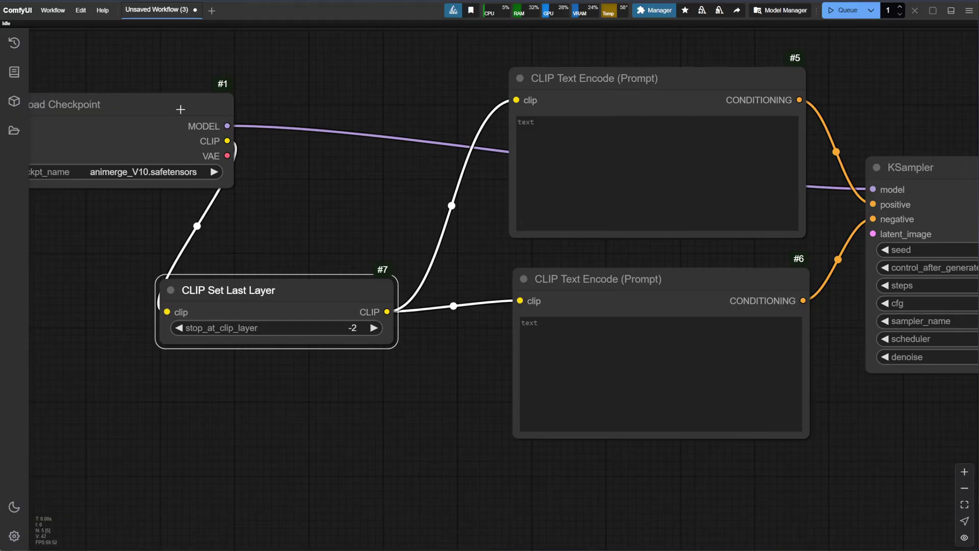
pyautogui.moveTo(181, 109); pyautogui.dragTo(181, 200)
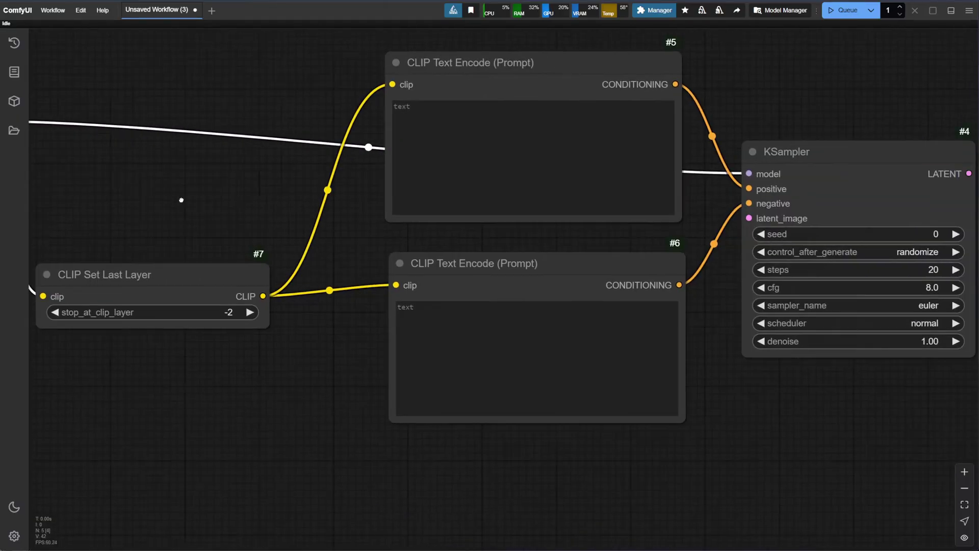
pyautogui.click(412, 262)
pyautogui.hscroll(-10, 564, 323)
pyautogui.hscroll(12, 667, 324)
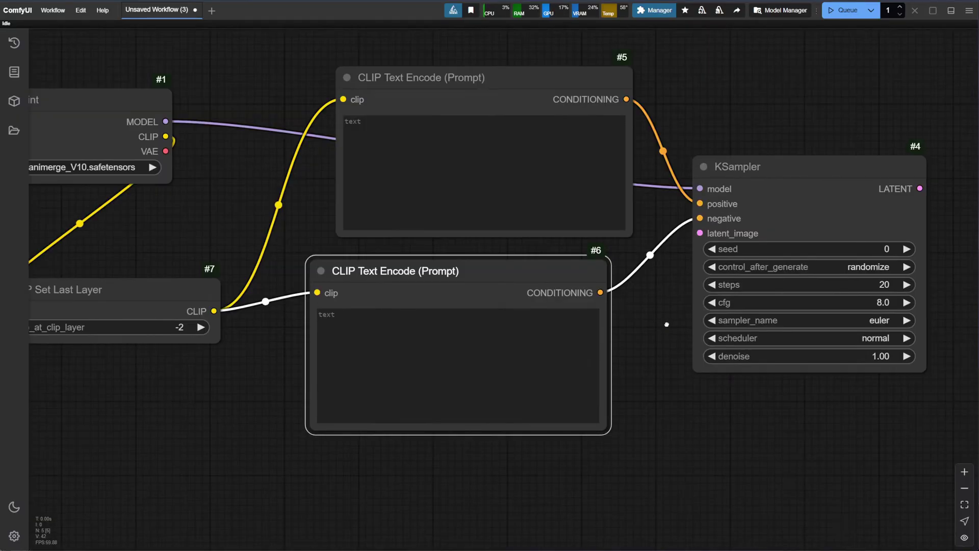
# Step: Add an Empty Latent Image node linked to the KSampler's latent_image input, and place it below the negative CLIP Text Encode node
pyautogui.moveTo(666, 324); pyautogui.dragTo(535, 300)
pyautogui.moveTo(584, 193); pyautogui.dragTo(523, 396)
pyautogui.moveTo(525, 396); pyautogui.dragTo(524, 392)
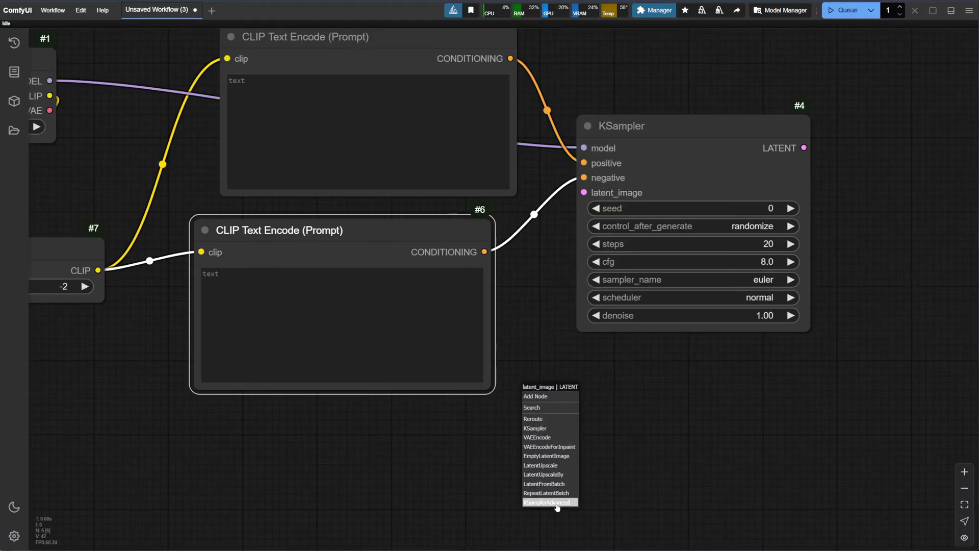
pyautogui.click(550, 461)
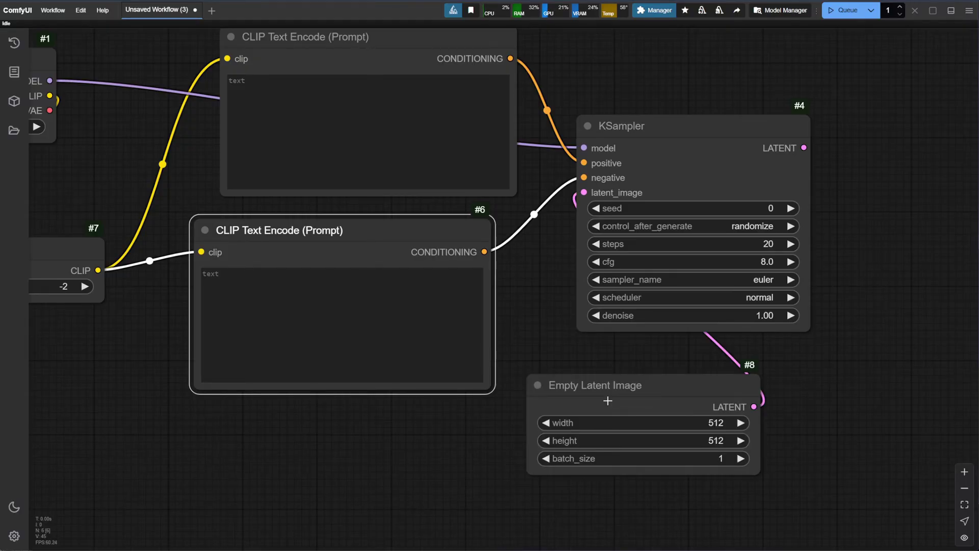
pyautogui.moveTo(606, 400); pyautogui.dragTo(377, 435)
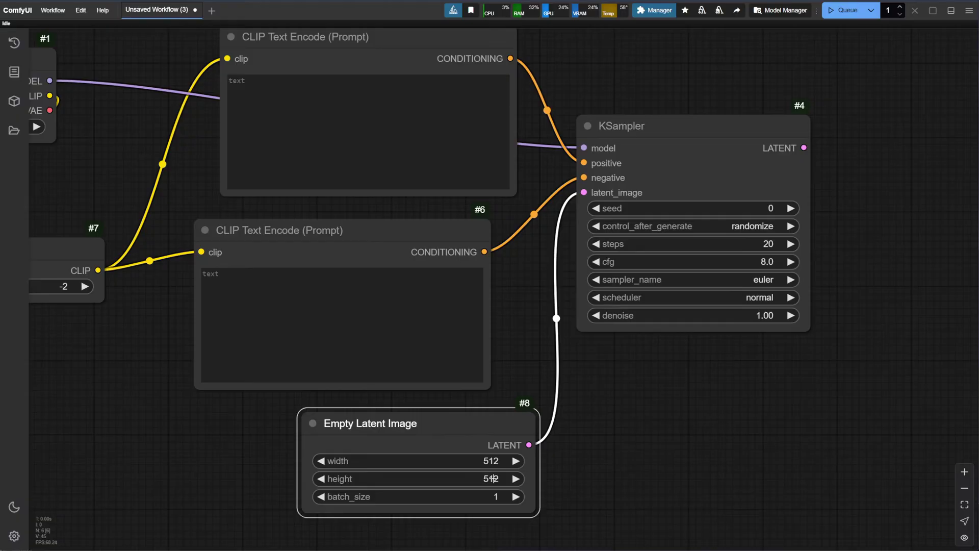
# Step: Set the Empty Latent Image height to 768, and shift that node slightly to the left
pyautogui.click(493, 479)
pyautogui.write('768')
pyautogui.press('Return')
pyautogui.moveTo(509, 422); pyautogui.dragTo(482, 418)
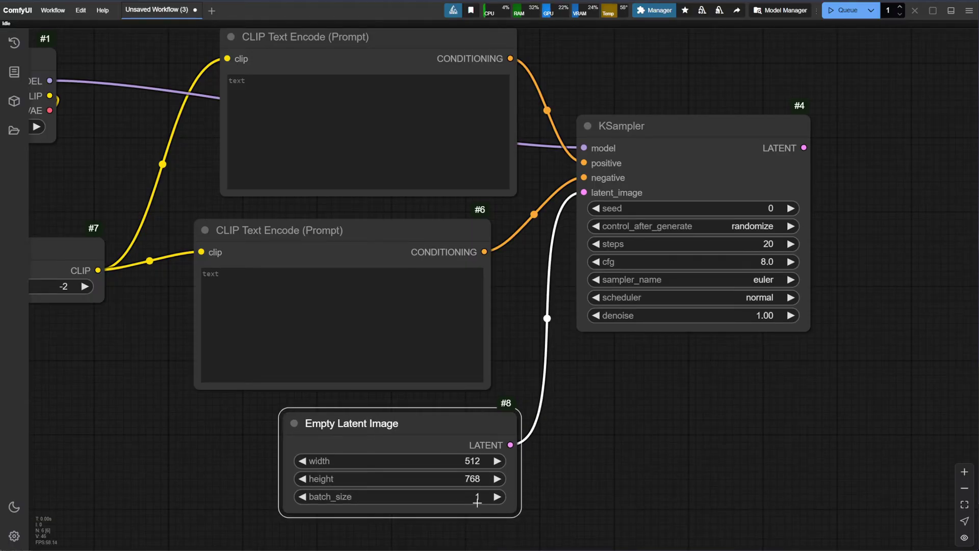
# Step: Add a VAE Decode node linked to the KSampler's LATENT output, and place it to the upper right of the KSampler
pyautogui.moveTo(535, 498); pyautogui.dragTo(546, 488)
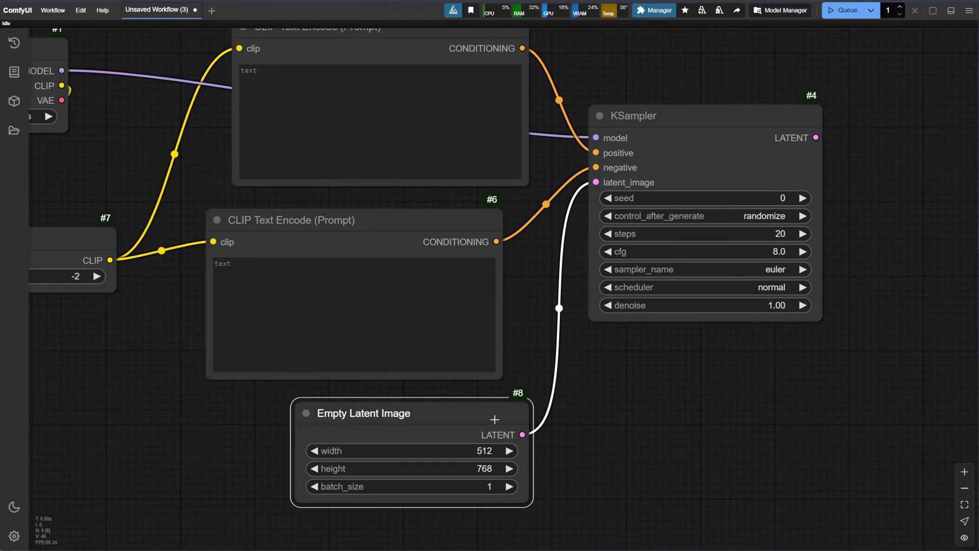
pyautogui.moveTo(494, 419); pyautogui.dragTo(479, 427)
pyautogui.moveTo(611, 391); pyautogui.dragTo(488, 424)
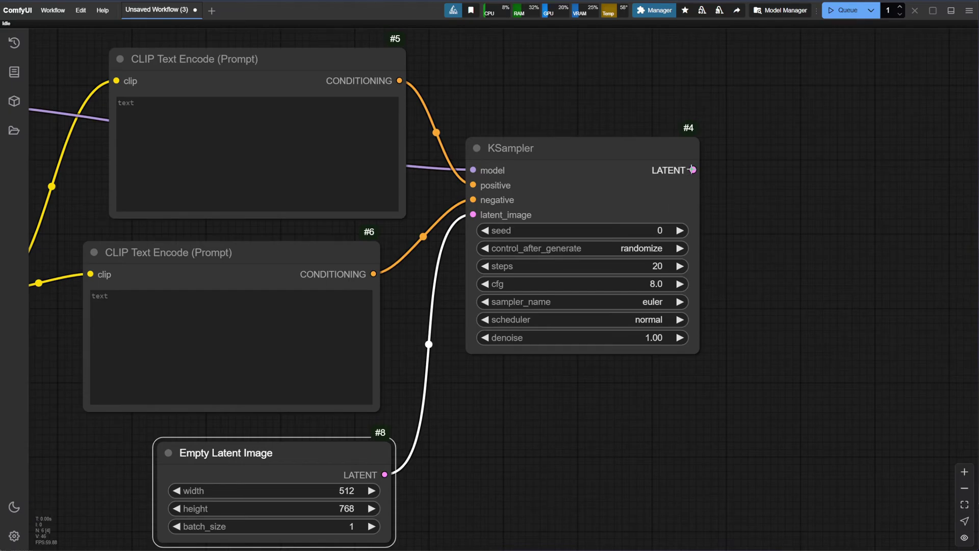
pyautogui.moveTo(692, 170); pyautogui.dragTo(792, 162)
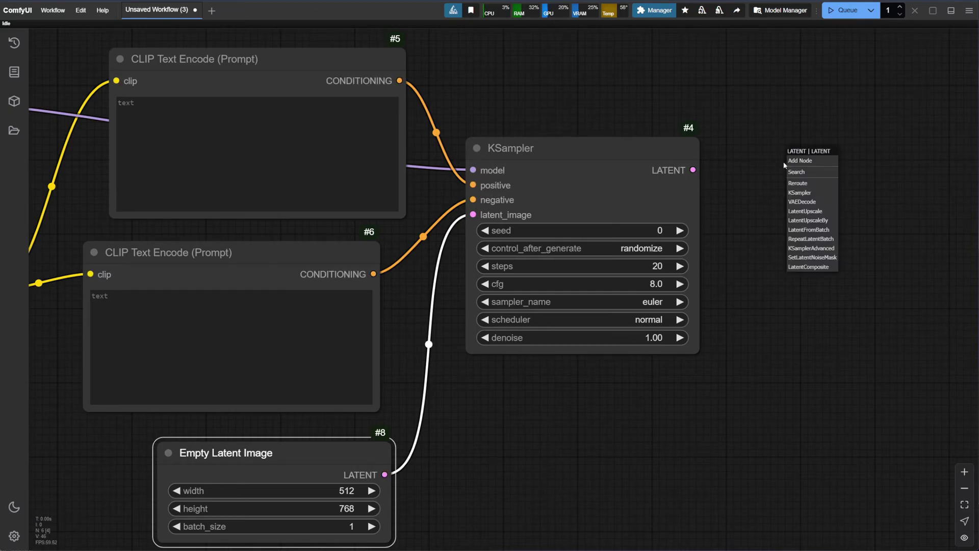
pyautogui.click(802, 201)
pyautogui.moveTo(852, 144); pyautogui.dragTo(745, 163)
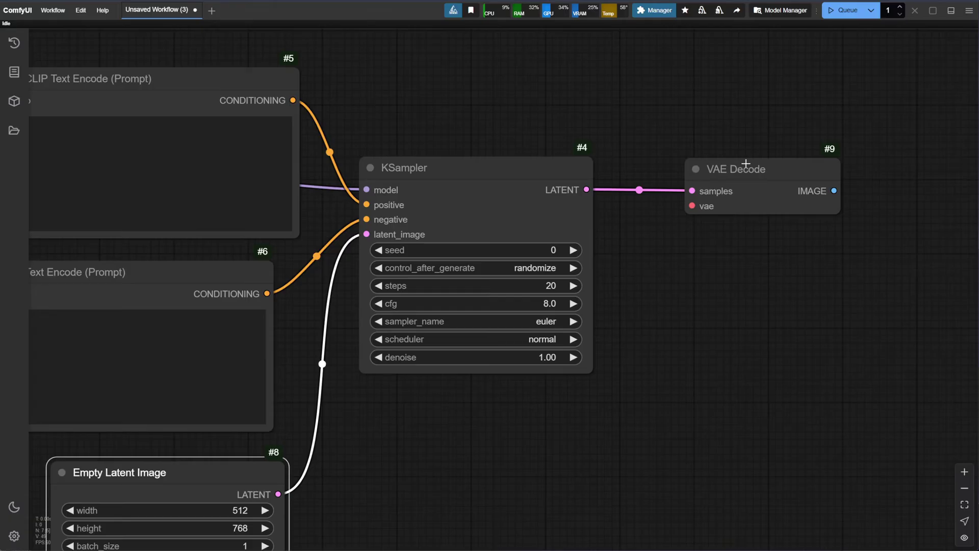
pyautogui.moveTo(745, 163); pyautogui.dragTo(706, 128)
# Step: Add a Save Image node linked to VAE Decode's IMAGE output, enlarge it, and place it to the lower right of VAE Decode
pyautogui.moveTo(795, 156); pyautogui.dragTo(816, 313)
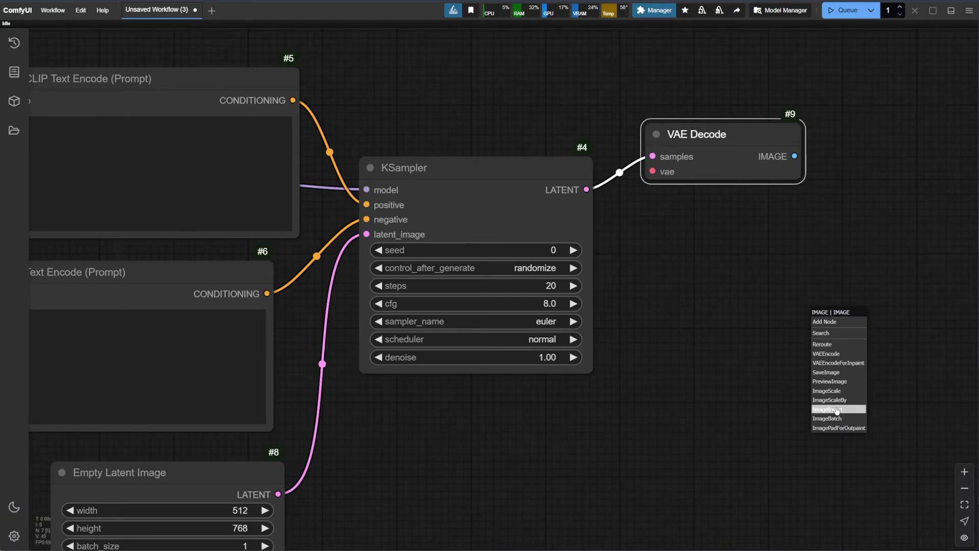
pyautogui.click(832, 373)
pyautogui.moveTo(869, 312); pyautogui.dragTo(739, 234)
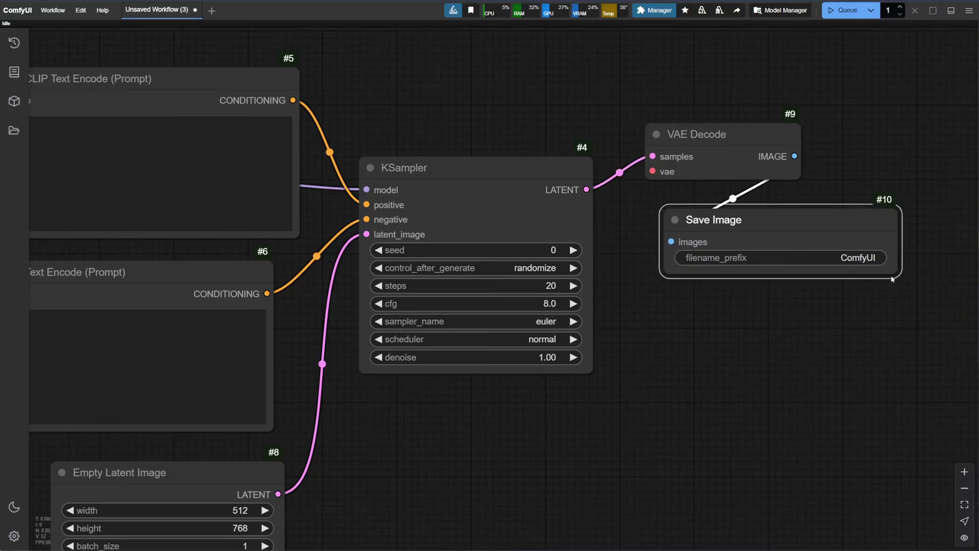
pyautogui.scroll(1, 893, 276)
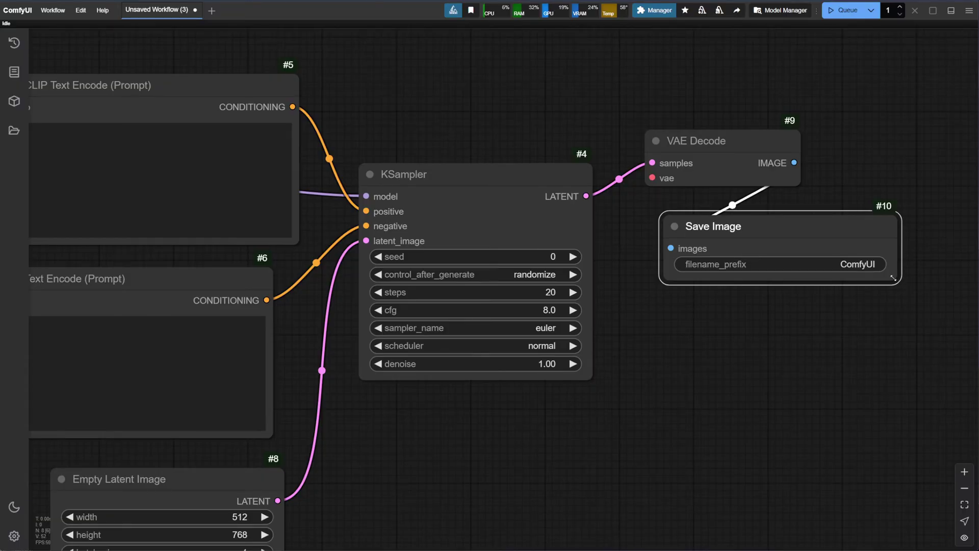
pyautogui.moveTo(894, 278); pyautogui.dragTo(917, 542)
pyautogui.scroll(-5, 719, 376)
pyautogui.moveTo(699, 126); pyautogui.dragTo(774, 143)
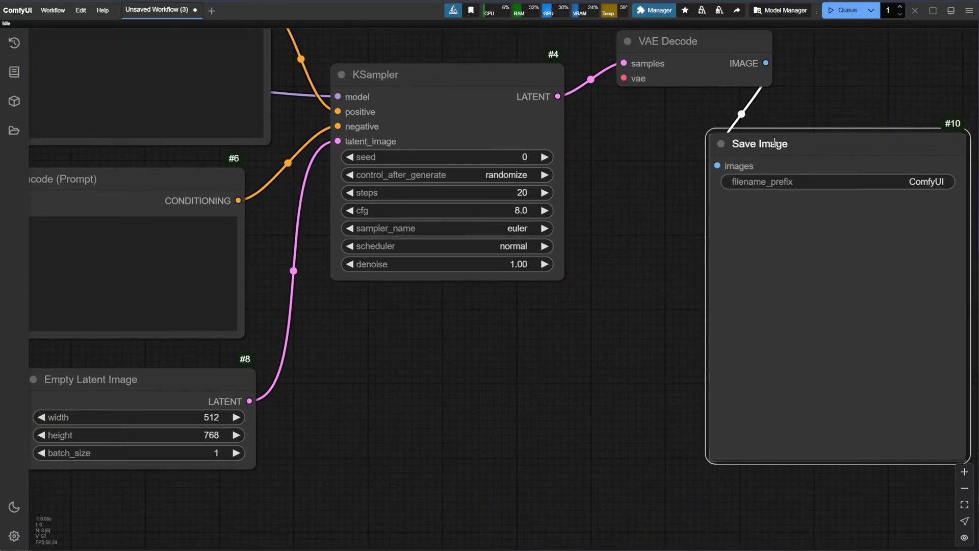
pyautogui.hscroll(5, 646, 175)
pyautogui.moveTo(587, 166); pyautogui.dragTo(688, 133)
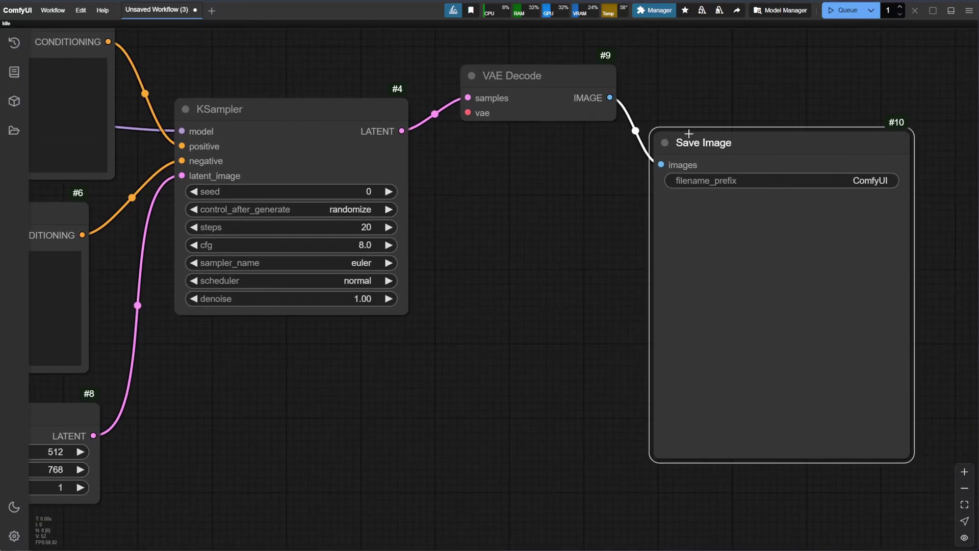
pyautogui.hscroll(-5, 690, 214)
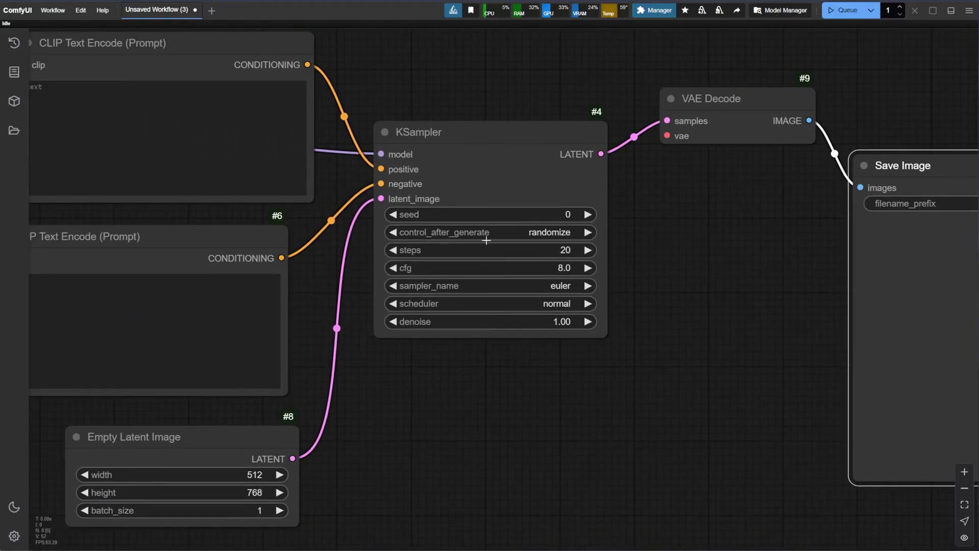
pyautogui.hscroll(-6, 720, 230)
pyautogui.hscroll(8, 734, 273)
pyautogui.hscroll(-4, 590, 245)
pyautogui.hscroll(2, 619, 234)
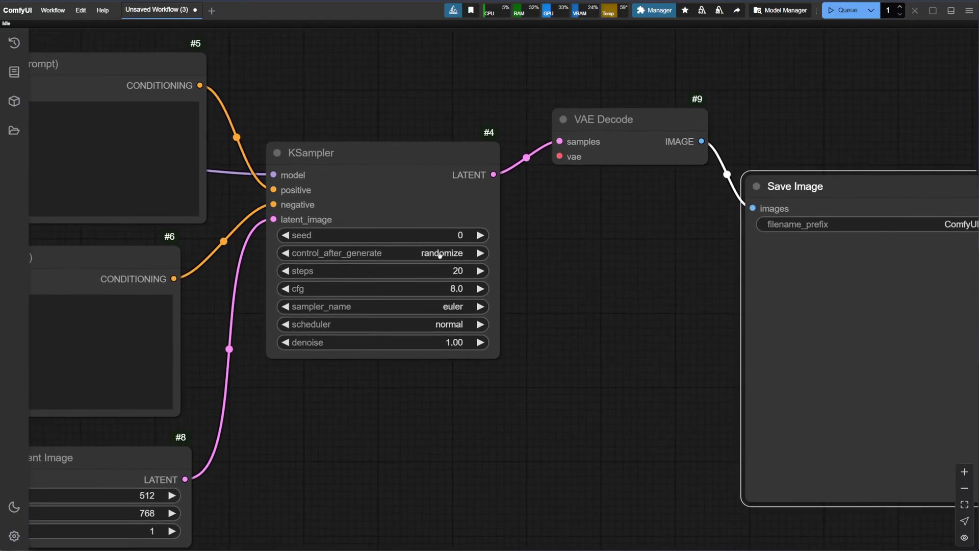
pyautogui.hscroll(-5, 547, 267)
pyautogui.hscroll(10, 547, 267)
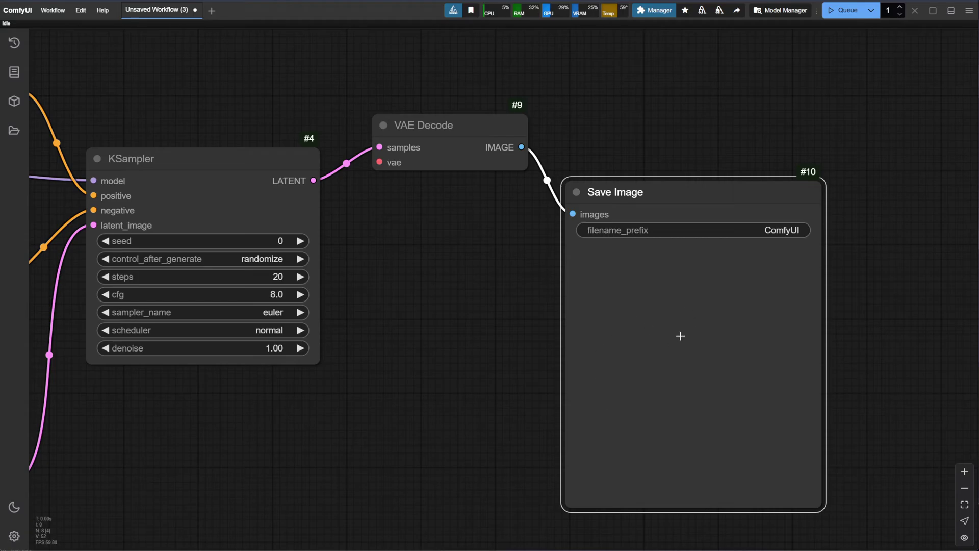
pyautogui.hscroll(1, 663, 193)
pyautogui.scroll(-1, 663, 192)
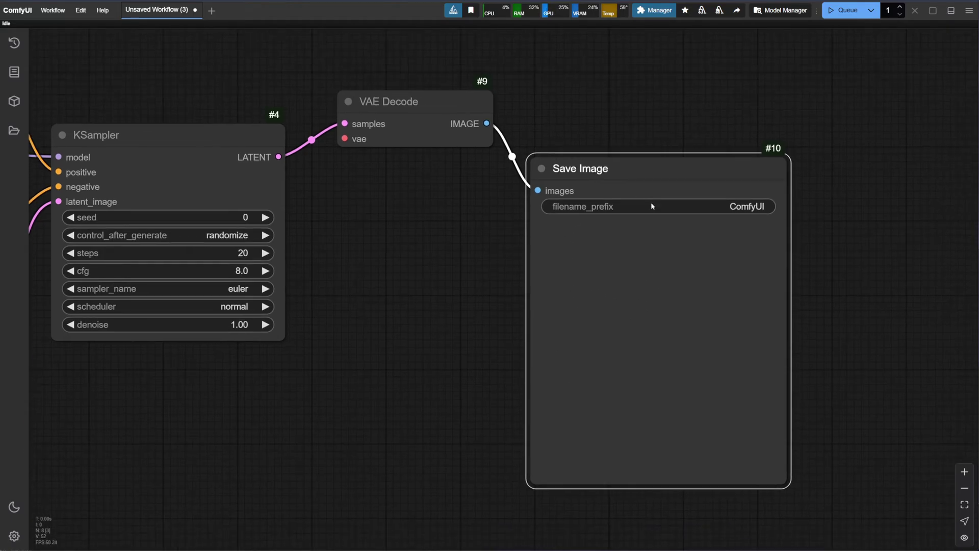
# Step: Replace the Save Image node with a Preview Image node linked to VAE Decode's IMAGE output, moved upward and enlarged
pyautogui.rightClick(600, 168)
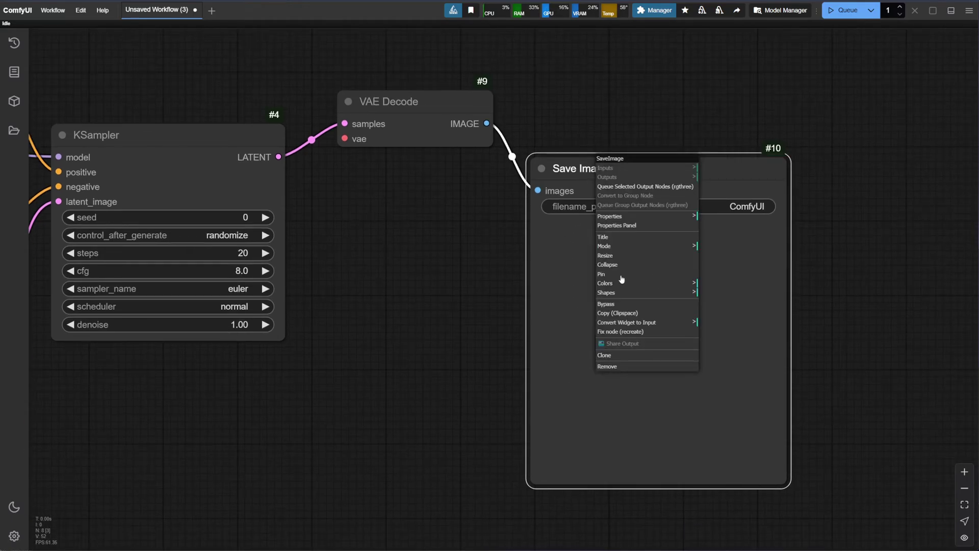
pyautogui.click(612, 367)
pyautogui.moveTo(487, 124); pyautogui.dragTo(546, 223)
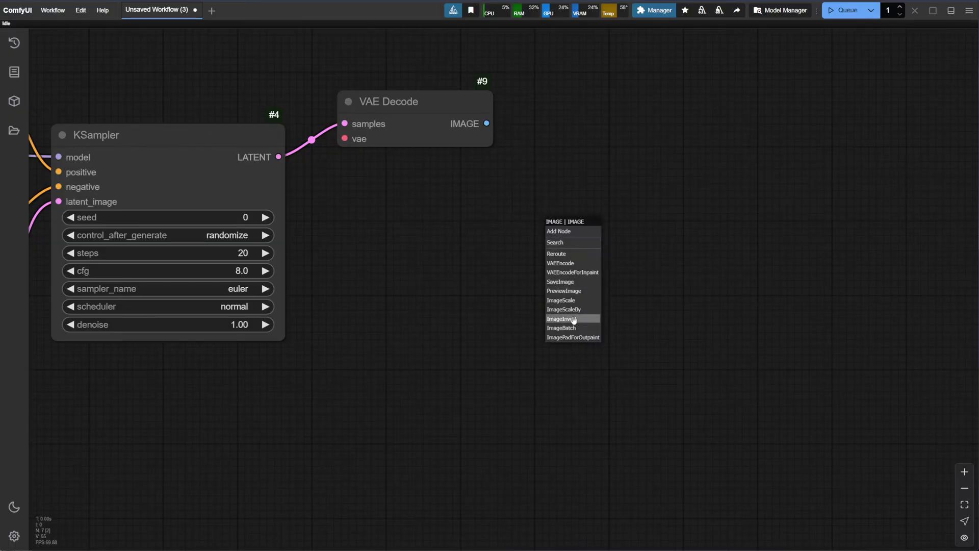
pyautogui.click(566, 293)
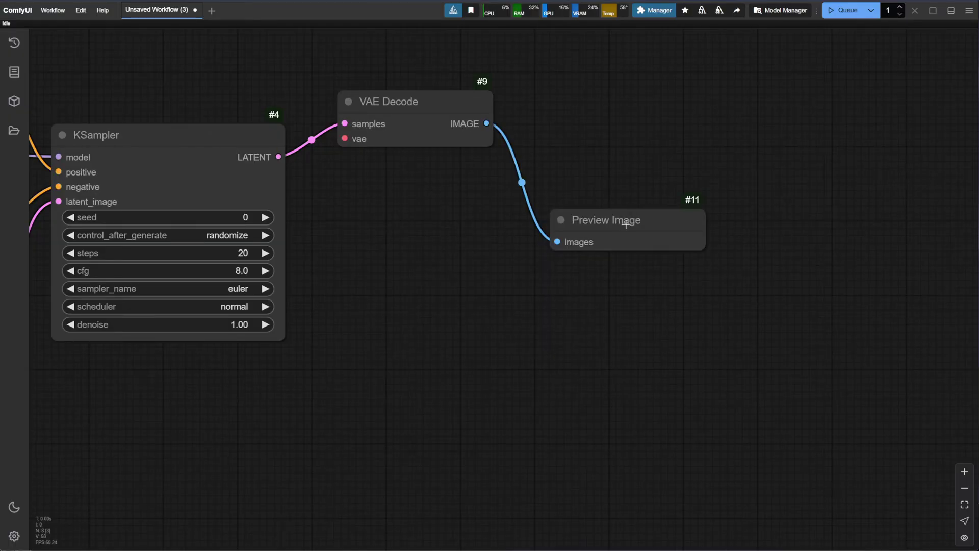
pyautogui.moveTo(626, 224); pyautogui.dragTo(610, 151)
pyautogui.moveTo(684, 189); pyautogui.dragTo(810, 488)
pyautogui.moveTo(527, 299); pyautogui.dragTo(651, 296)
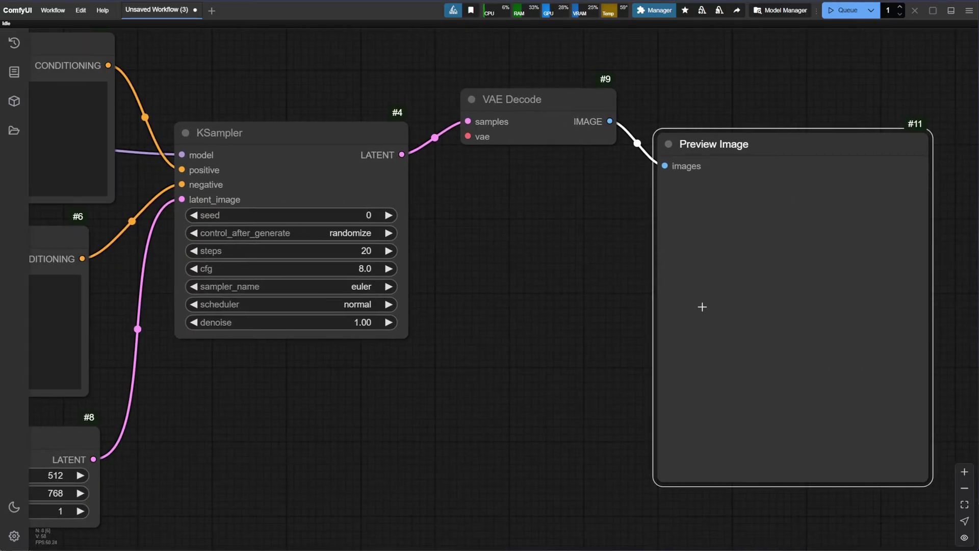
# Step: Review the workflow graph between the Load Checkpoint and Preview Image nodes, including the KSampler settings
pyautogui.rightClick(760, 234)
pyautogui.click(711, 242)
pyautogui.moveTo(446, 216); pyautogui.dragTo(698, 238)
pyautogui.moveTo(133, 339); pyautogui.dragTo(545, 302)
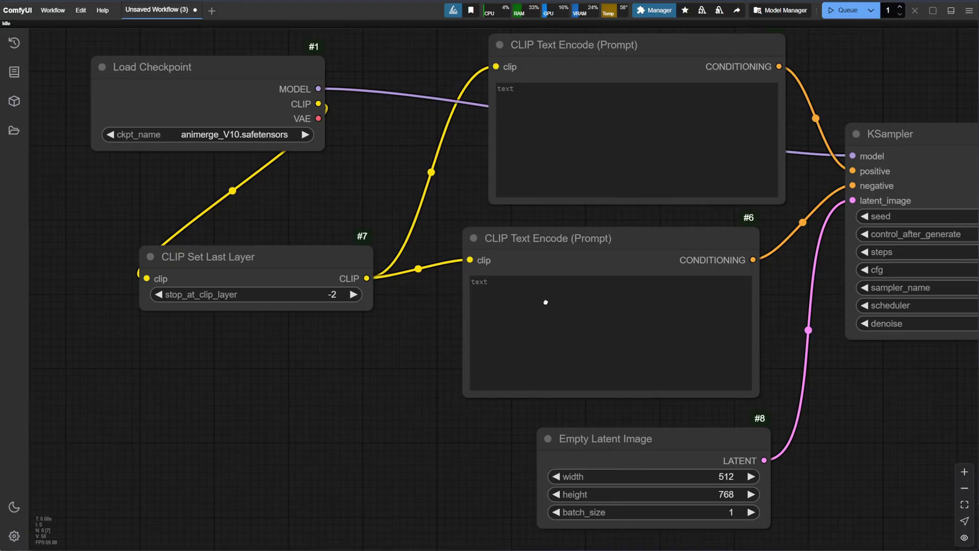
pyautogui.hscroll(10, 546, 302)
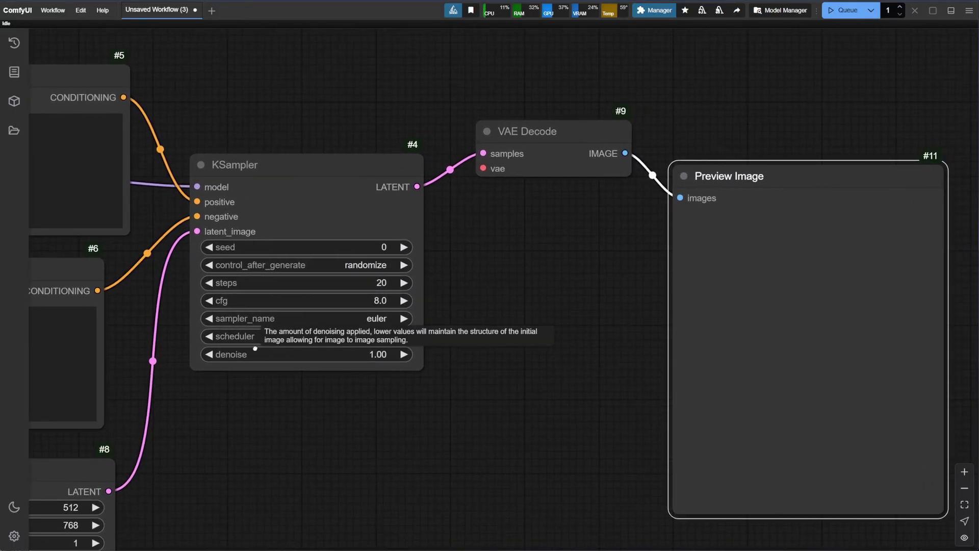
pyautogui.moveTo(255, 348); pyautogui.dragTo(654, 332)
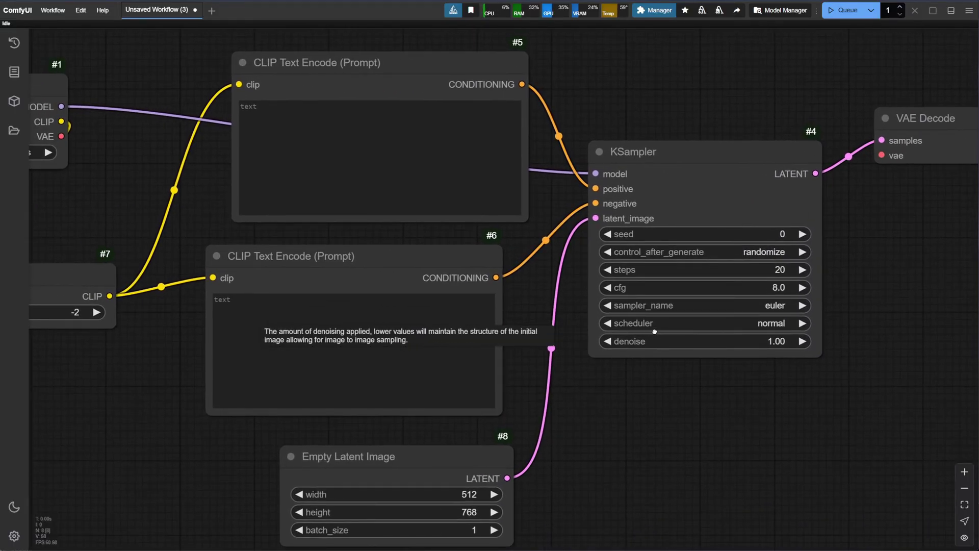
pyautogui.hscroll(2, 739, 342)
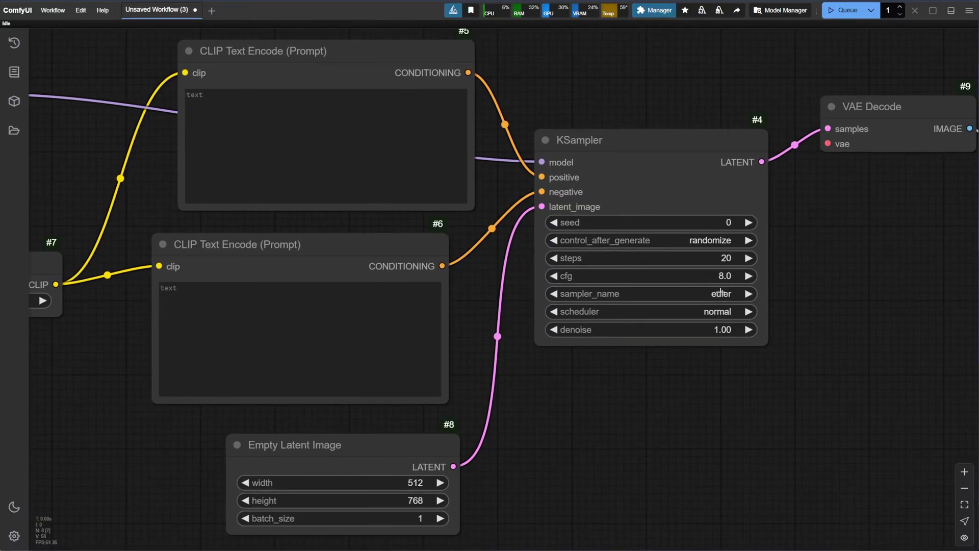
pyautogui.hscroll(2, 709, 284)
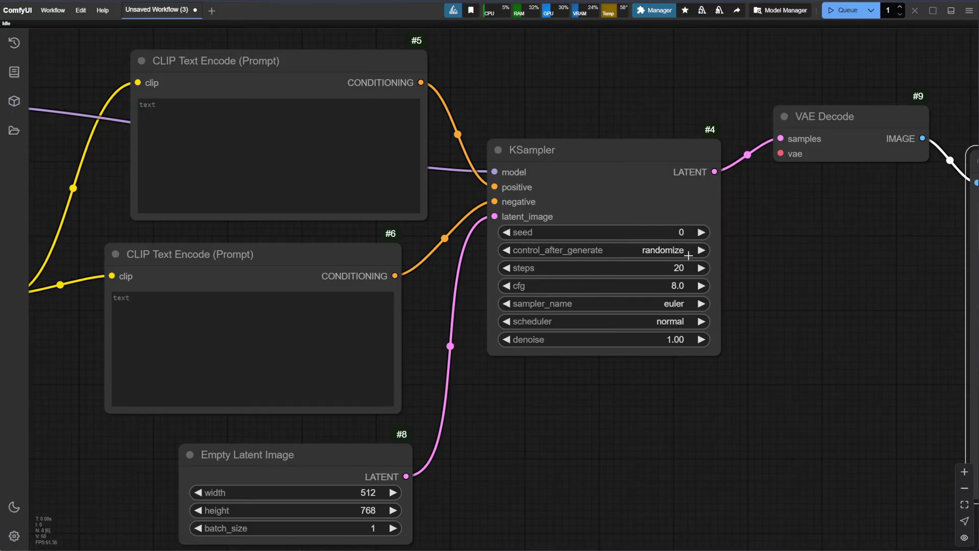
pyautogui.hscroll(2, 663, 247)
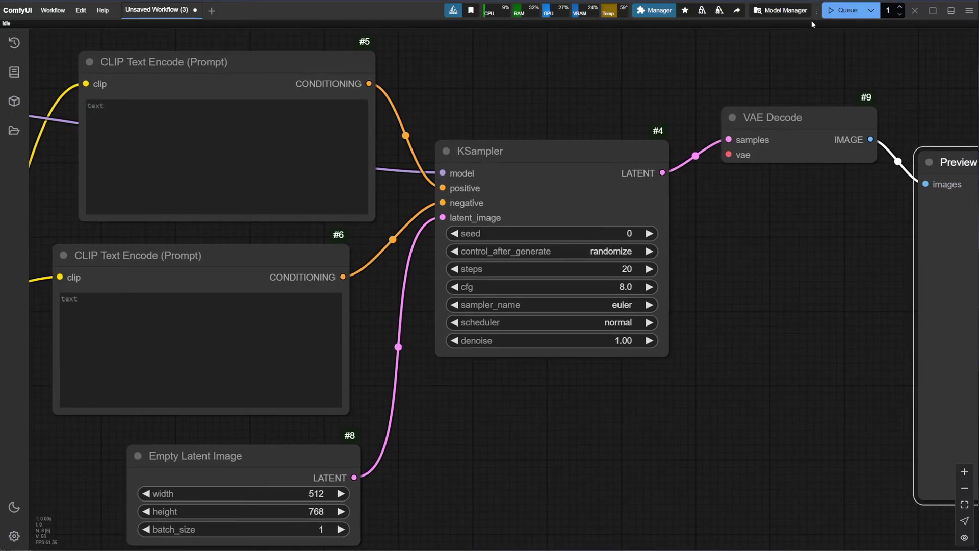
# Step: Set the KSampler's control_after_generate option to fixed
pyautogui.click(620, 250)
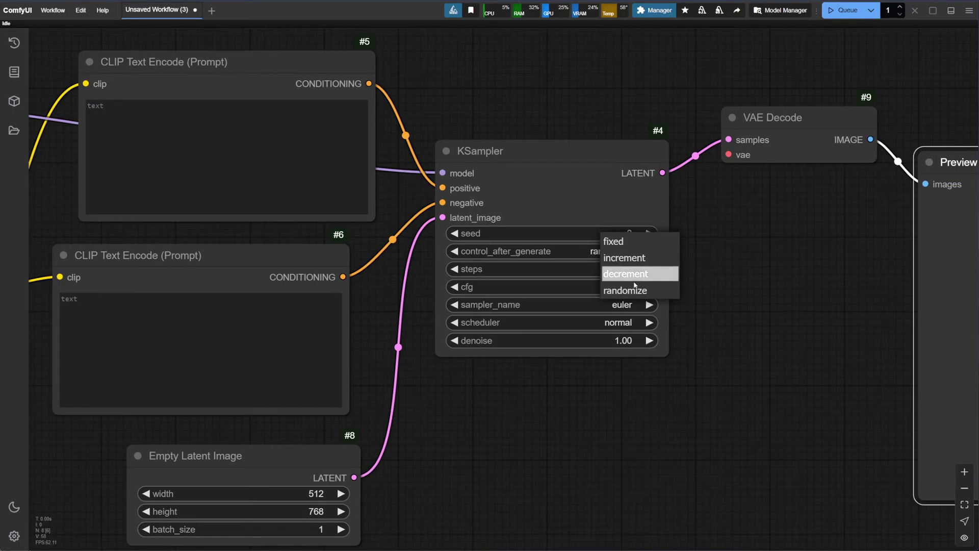
pyautogui.click(614, 241)
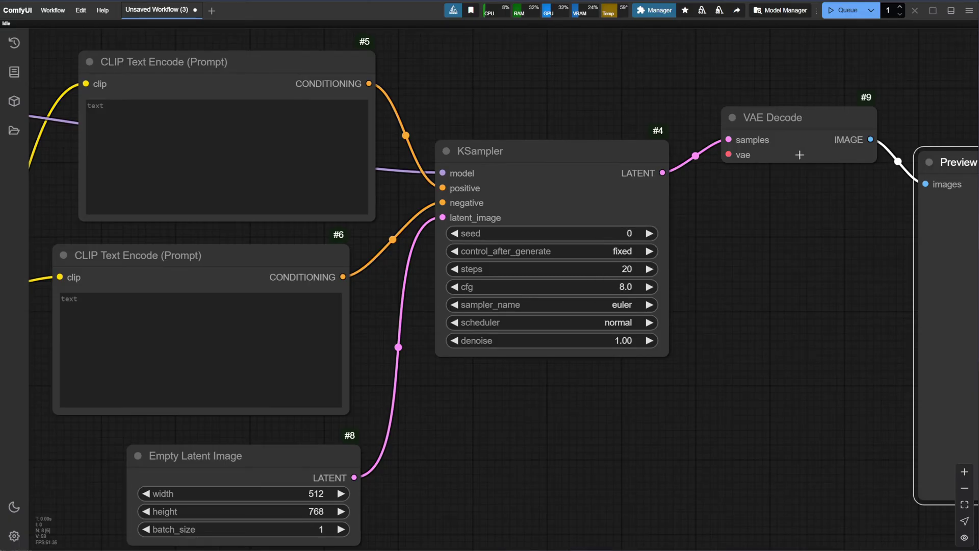
pyautogui.moveTo(738, 219); pyautogui.dragTo(708, 215)
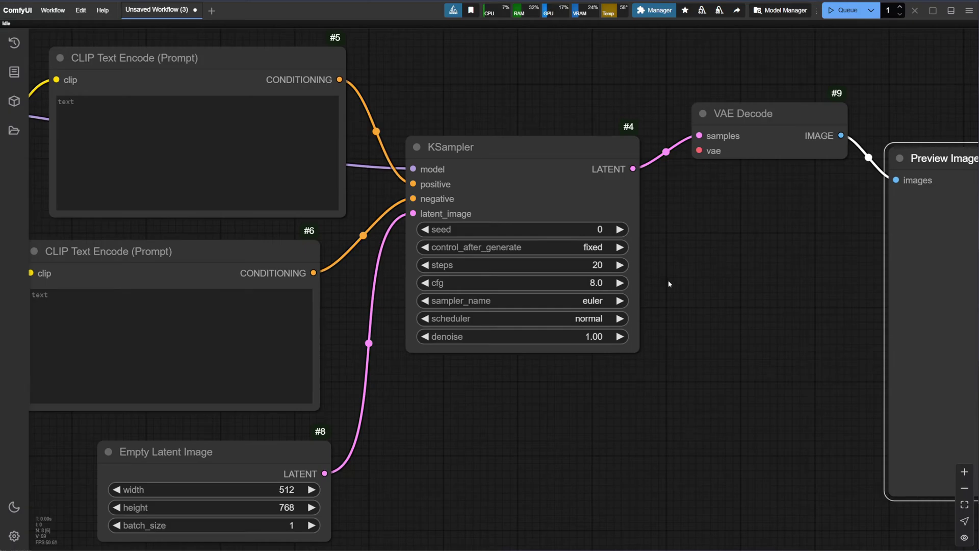
# Step: Try the KSampler's steps at 19 and cfg at 8.5, and restore them to 20 and 8.0
pyautogui.moveTo(668, 280); pyautogui.dragTo(646, 280)
pyautogui.click(597, 265)
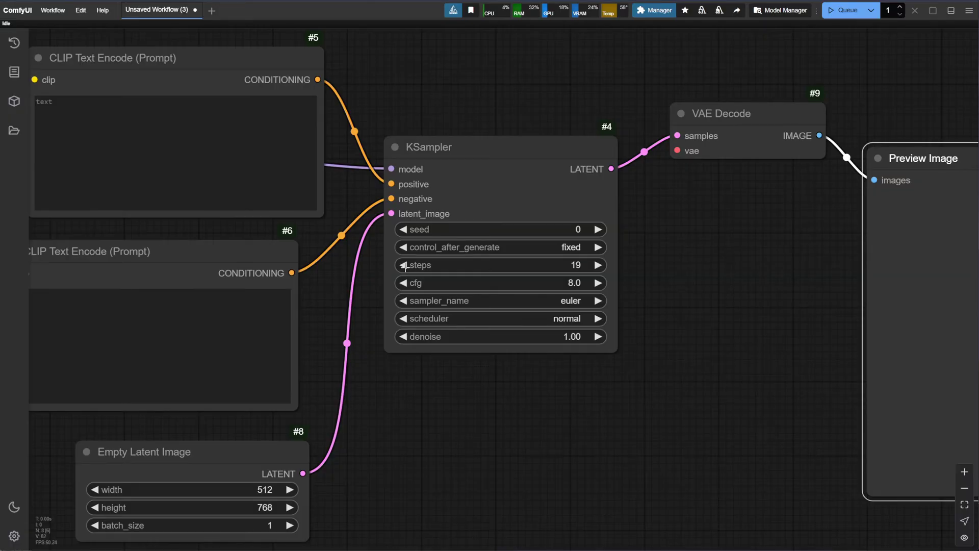
pyautogui.click(598, 264)
pyautogui.click(597, 283)
pyautogui.click(597, 283)
pyautogui.click(597, 282)
pyautogui.click(597, 283)
pyautogui.click(597, 283)
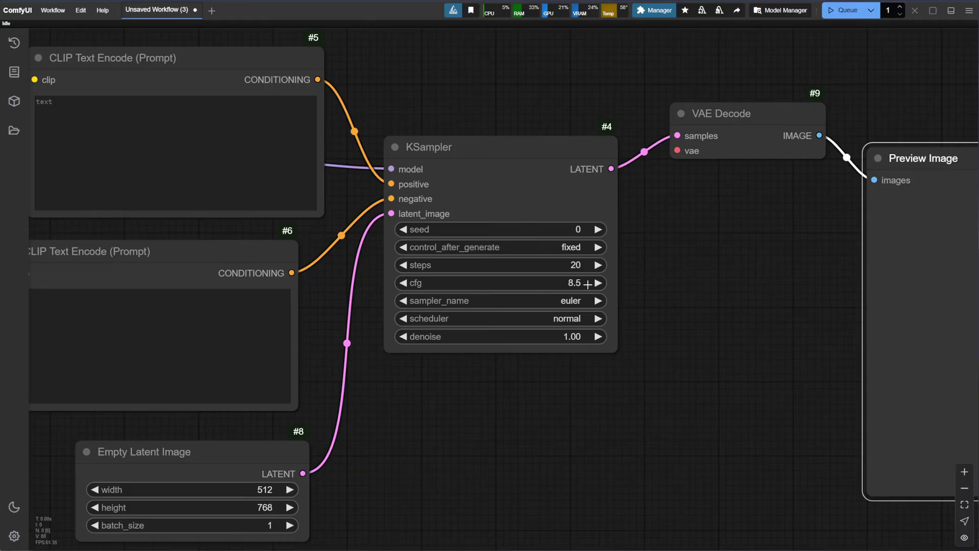
pyautogui.click(403, 283)
# Step: Set the KSampler's sampler_name to dpmpp_2m and its scheduler to karras
pyautogui.moveTo(689, 334); pyautogui.dragTo(675, 342)
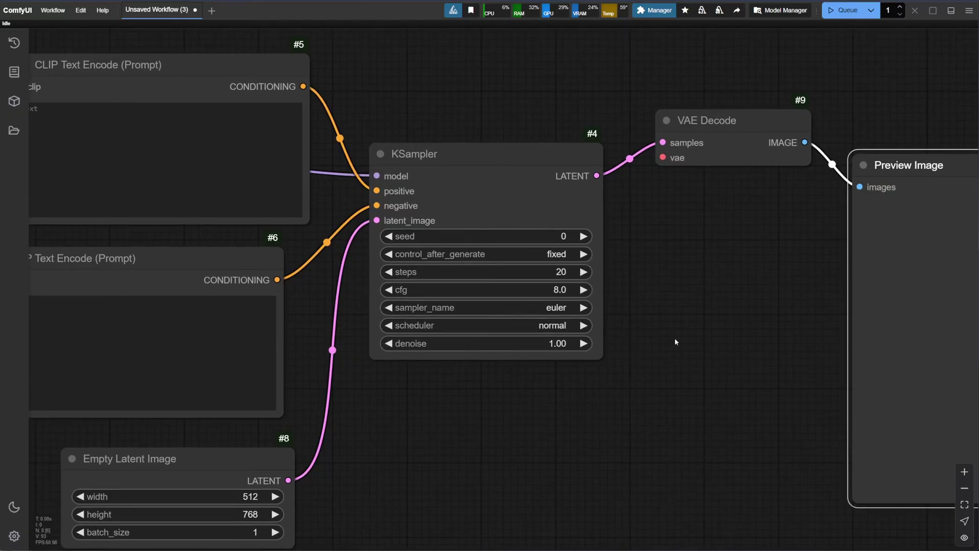
pyautogui.click(556, 309)
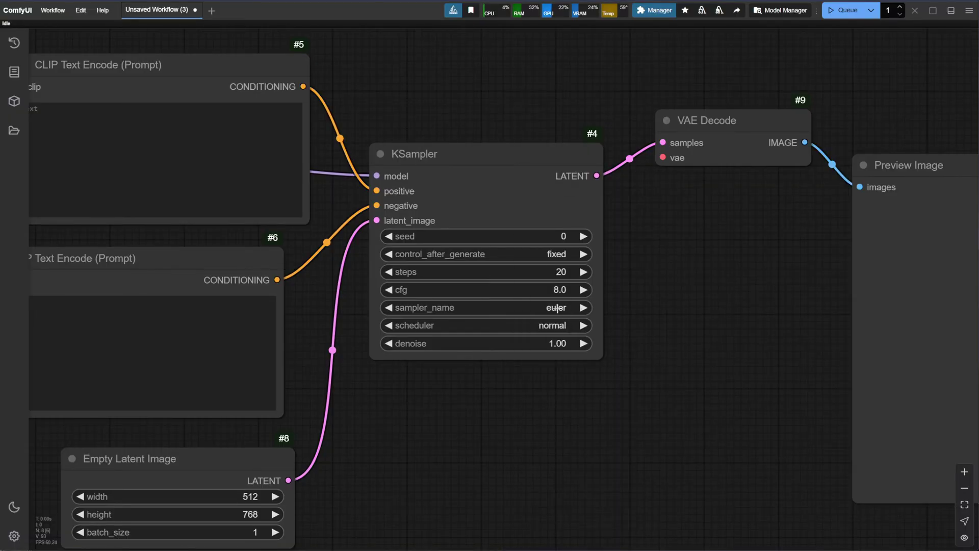
pyautogui.click(556, 308)
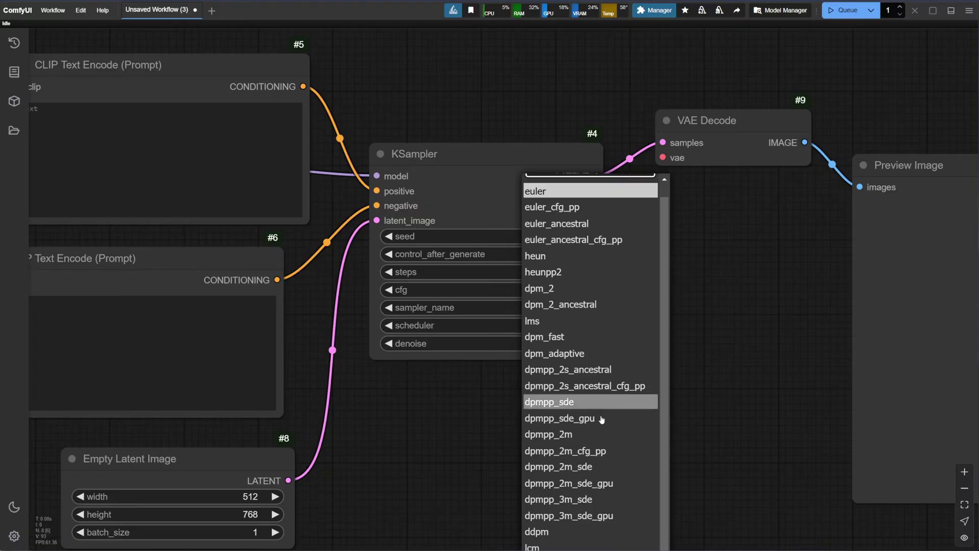
pyautogui.click(556, 439)
pyautogui.click(561, 329)
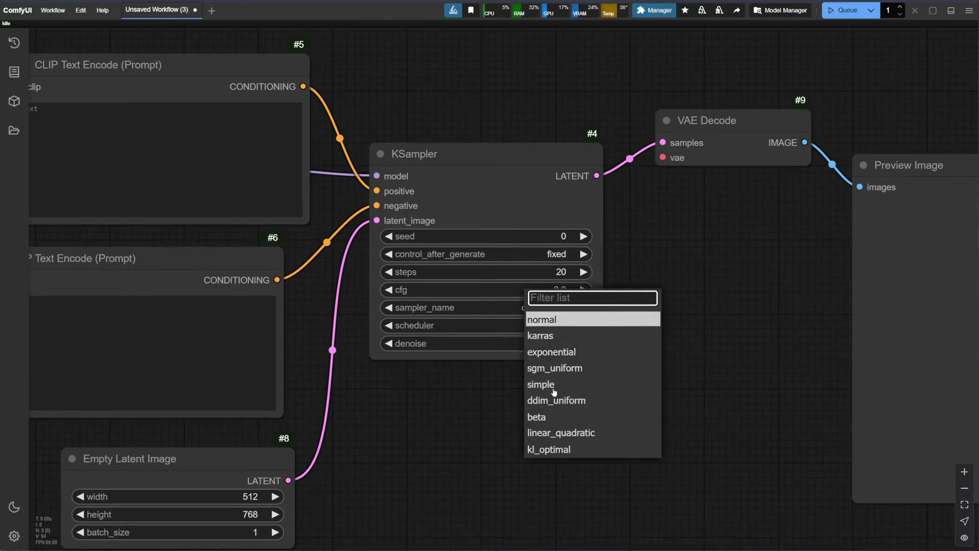
pyautogui.click(556, 336)
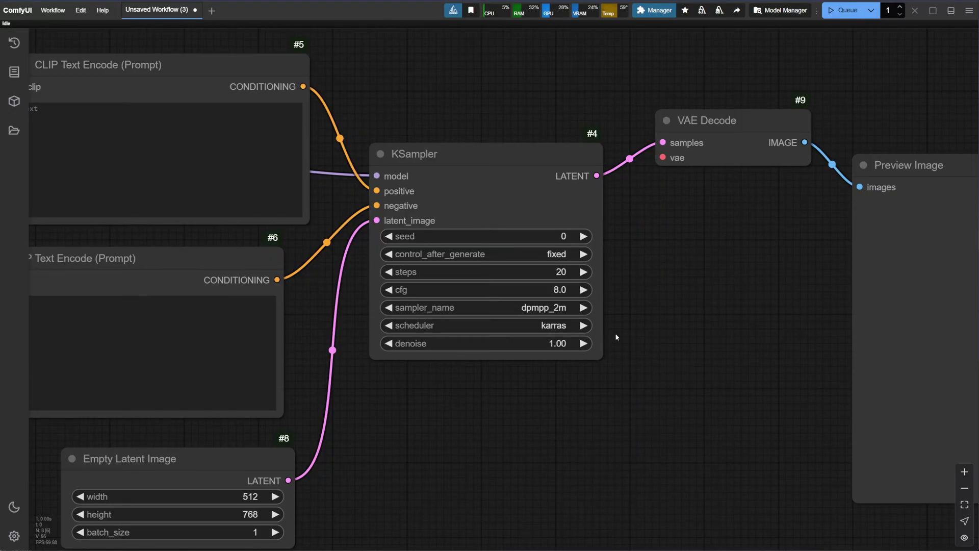
pyautogui.moveTo(616, 377); pyautogui.dragTo(690, 378)
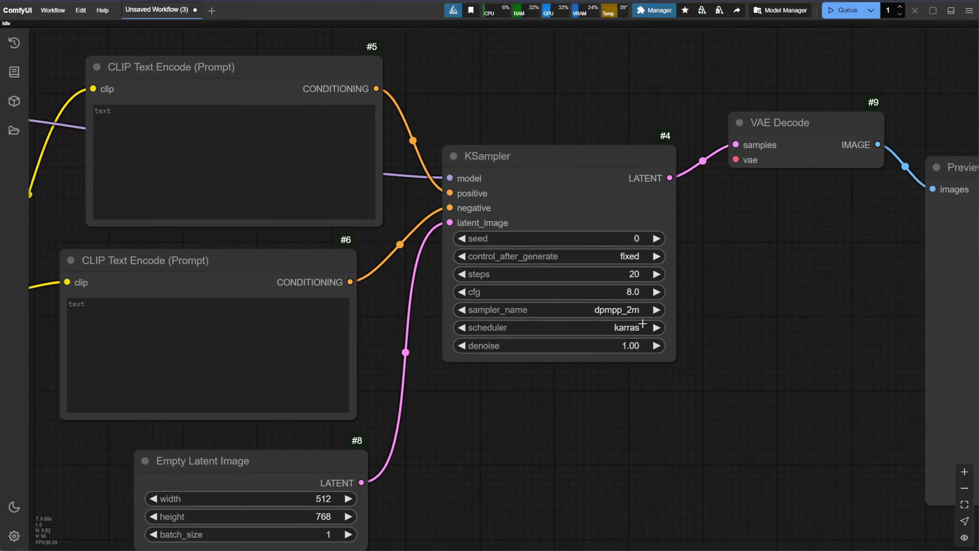
pyautogui.moveTo(604, 370); pyautogui.dragTo(690, 359)
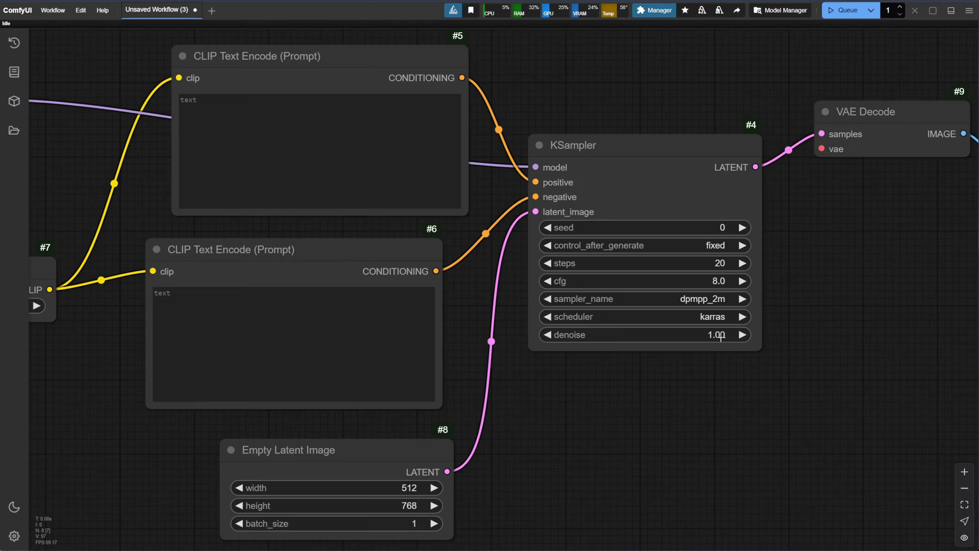
# Step: Stack the Load Checkpoint, CLIP Set Last Layer and Empty Latent Image nodes closely in one column
pyautogui.scroll(-3, 651, 345)
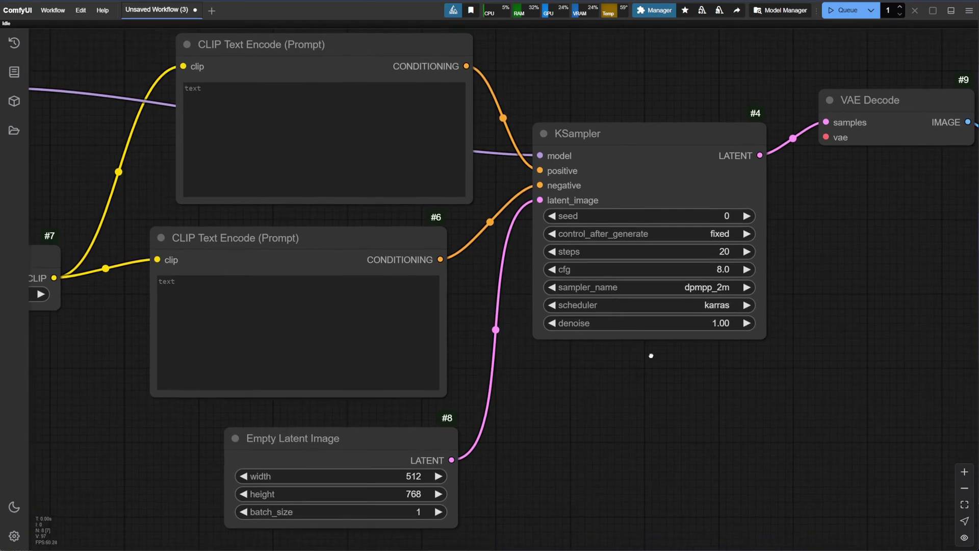
pyautogui.scroll(-1, 666, 375)
pyautogui.moveTo(666, 375); pyautogui.dragTo(605, 330)
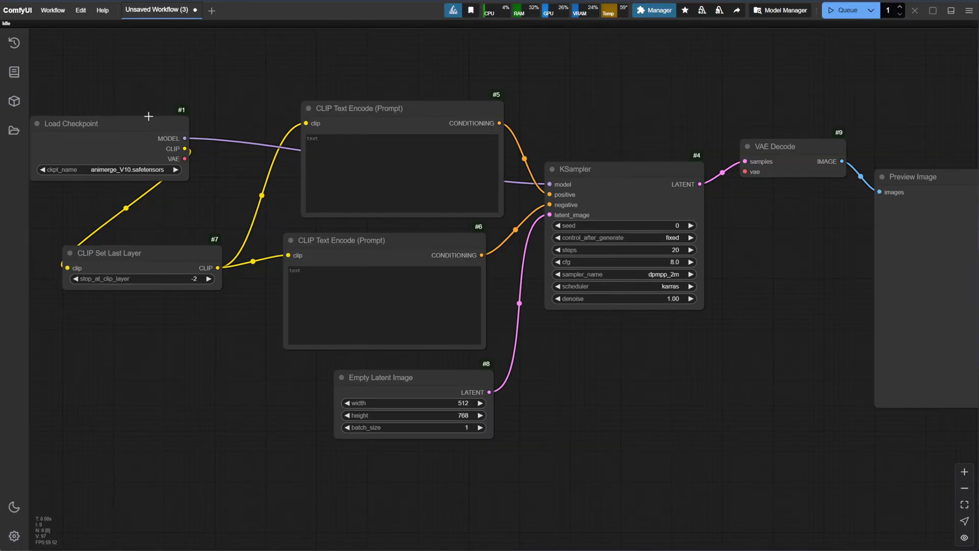
pyautogui.moveTo(149, 117); pyautogui.dragTo(172, 149)
pyautogui.moveTo(425, 275); pyautogui.dragTo(627, 312)
pyautogui.scroll(7, 459, 258)
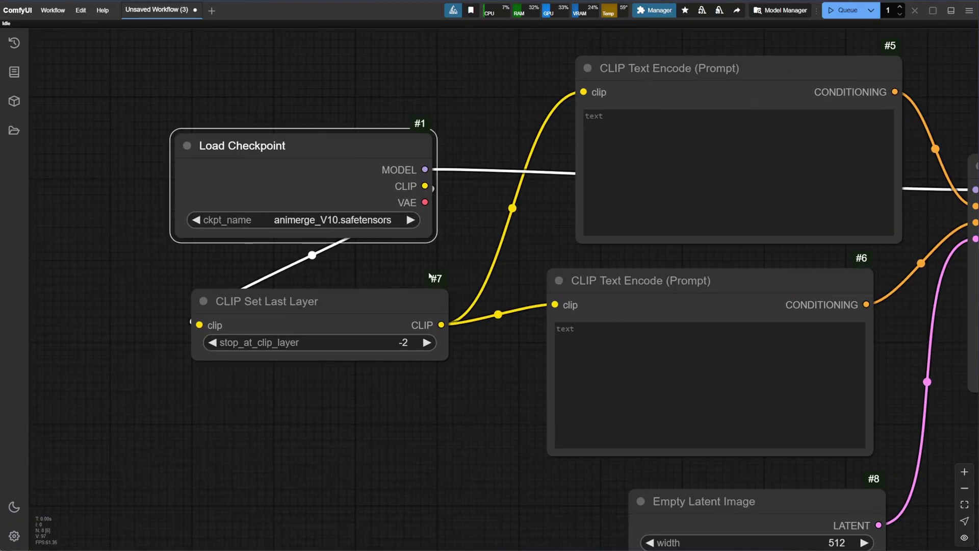
pyautogui.scroll(-7, 452, 261)
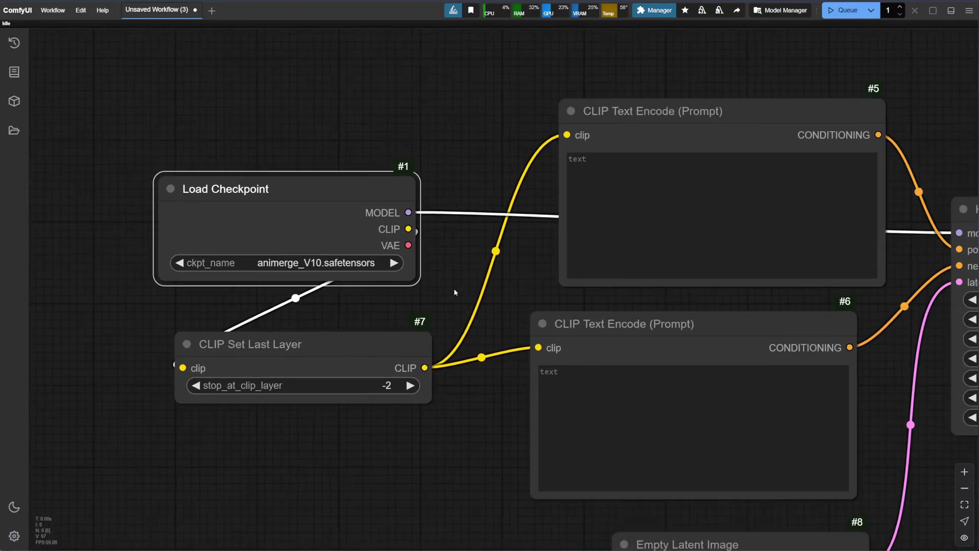
pyautogui.moveTo(367, 278); pyautogui.dragTo(359, 275)
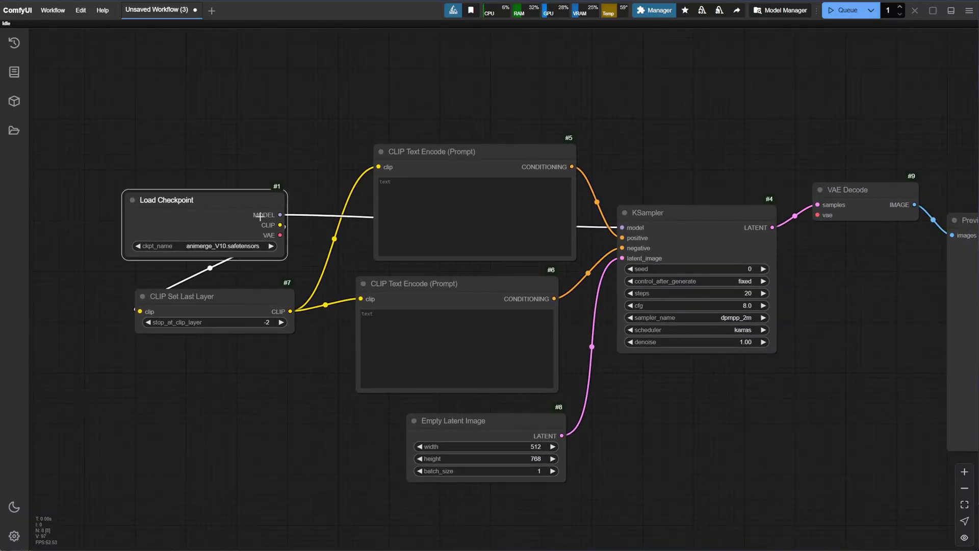
pyautogui.moveTo(259, 199); pyautogui.dragTo(271, 218)
pyautogui.moveTo(432, 284)
pyautogui.mouseDown()
pyautogui.moveTo(388, 315)
pyautogui.moveTo(429, 281)
pyautogui.mouseUp()
pyautogui.moveTo(476, 419); pyautogui.dragTo(202, 356)
# Step: Stack the two CLIP Text Encode nodes beside that column, and place the KSampler next to them with its frame stretched taller
pyautogui.moveTo(386, 293); pyautogui.dragTo(338, 341)
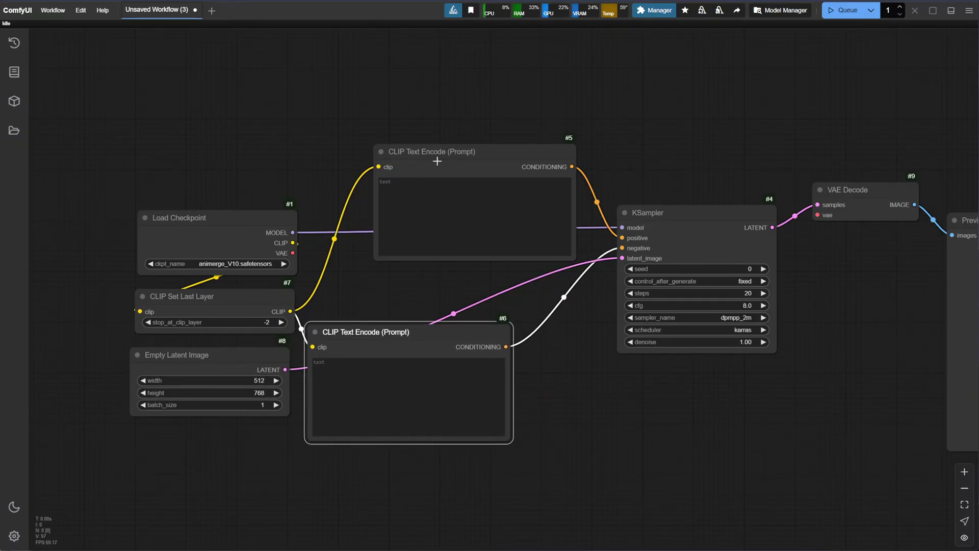
pyautogui.moveTo(436, 160); pyautogui.dragTo(378, 211)
pyautogui.moveTo(621, 213); pyautogui.dragTo(534, 203)
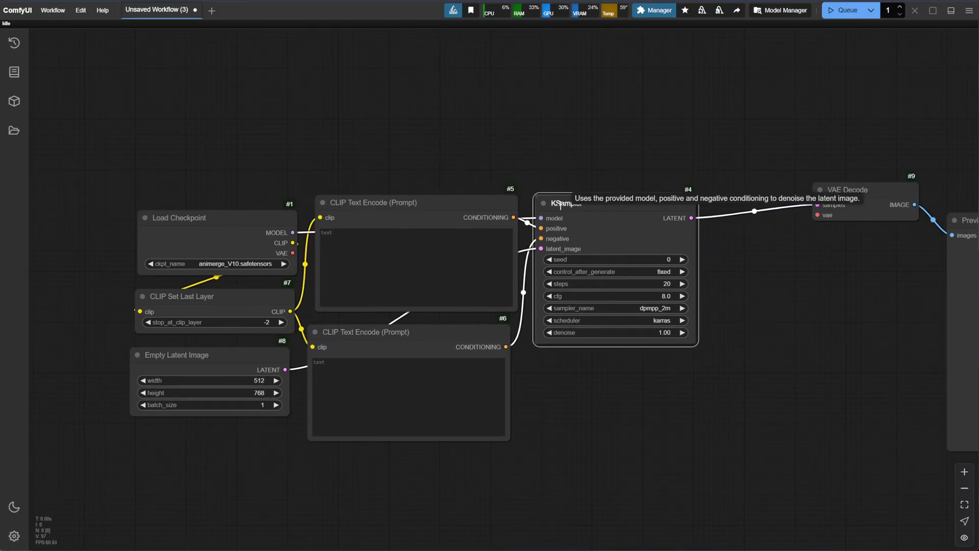
pyautogui.moveTo(687, 343); pyautogui.dragTo(685, 491)
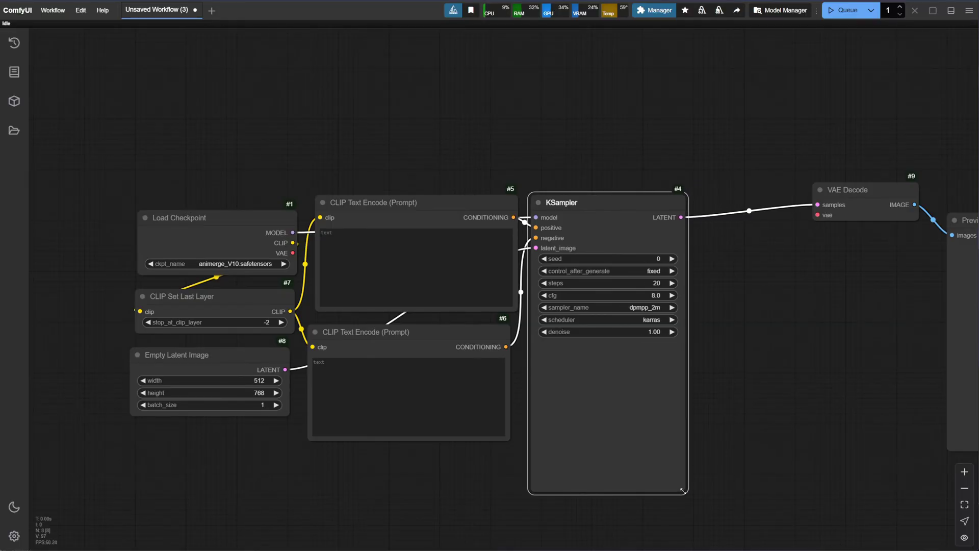
# Step: Place the VAE Decode node beside the KSampler with the Preview Image node directly beneath it
pyautogui.moveTo(855, 194); pyautogui.dragTo(744, 213)
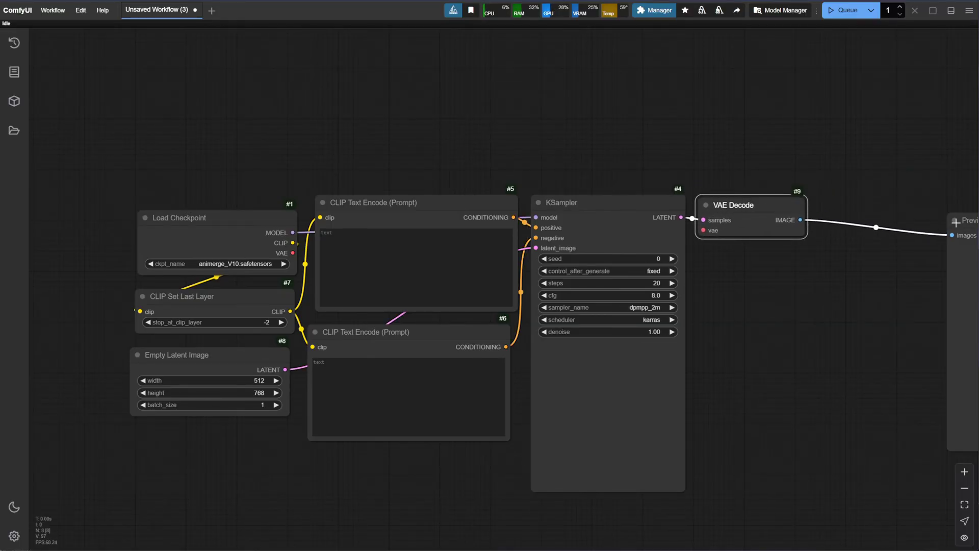
pyautogui.moveTo(961, 222); pyautogui.dragTo(715, 261)
pyautogui.scroll(-3, 459, 197)
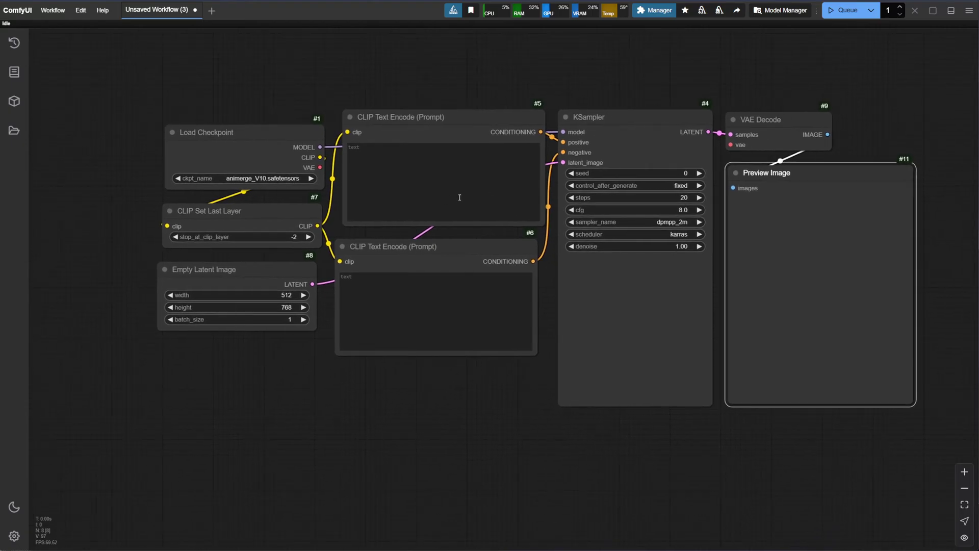
pyautogui.scroll(-1, 417, 220)
# Step: Fine-tune the positions of the Load Checkpoint, CLIP Set Last Layer and upper CLIP Text Encode nodes to tidy the layout
pyautogui.scroll(3, 433, 239)
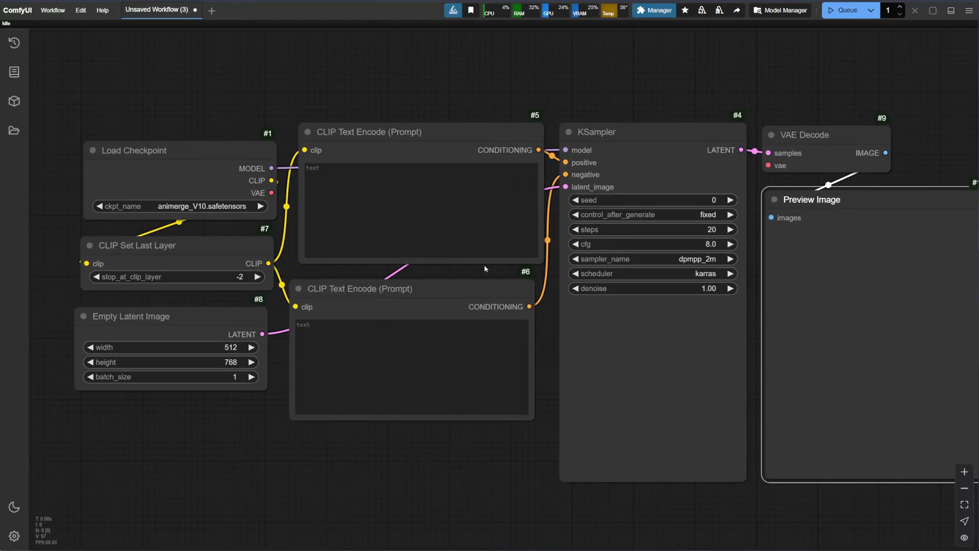
pyautogui.moveTo(483, 255); pyautogui.dragTo(469, 255)
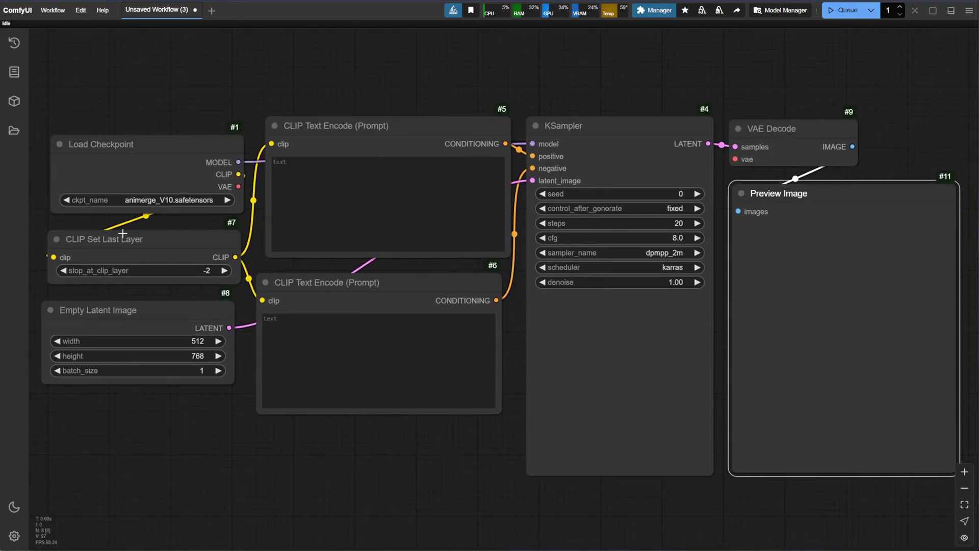
pyautogui.moveTo(401, 130); pyautogui.dragTo(388, 132)
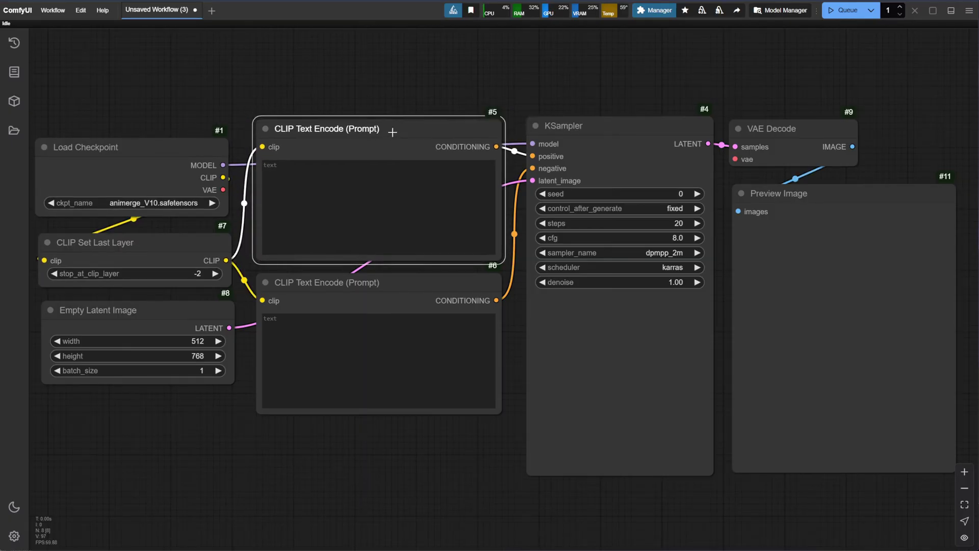
# Step: Color the upper CLIP Text Encode node, which feeds the KSampler's positive input, green
pyautogui.rightClick(392, 128)
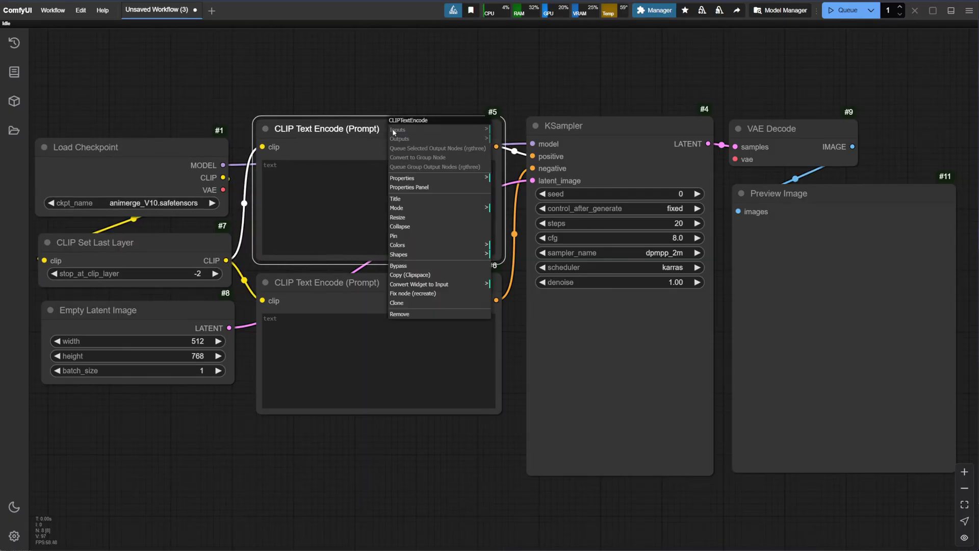
pyautogui.click(434, 246)
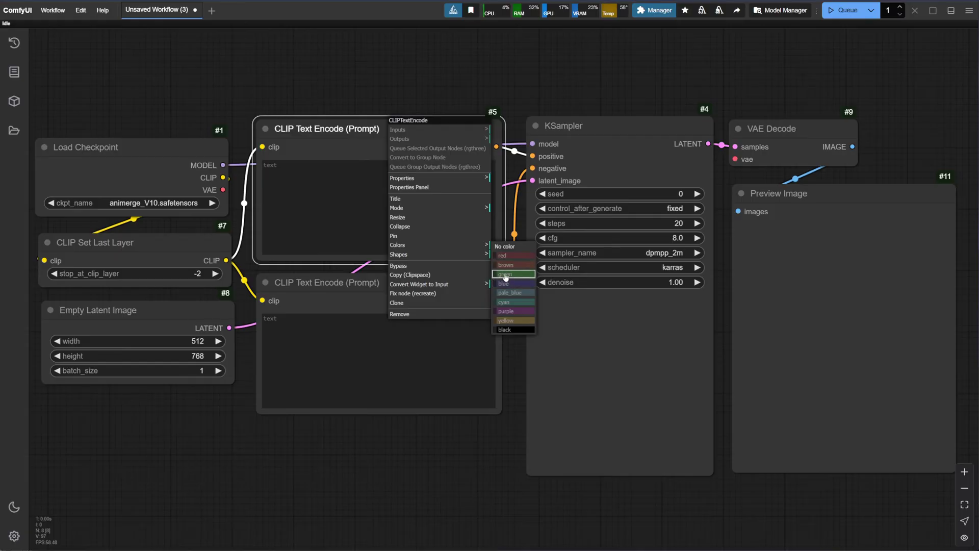
pyautogui.click(510, 285)
# Step: Try the green color on the lower CLIP Text Encode node
pyautogui.click(431, 353)
pyautogui.rightClick(389, 334)
pyautogui.rightClick(390, 270)
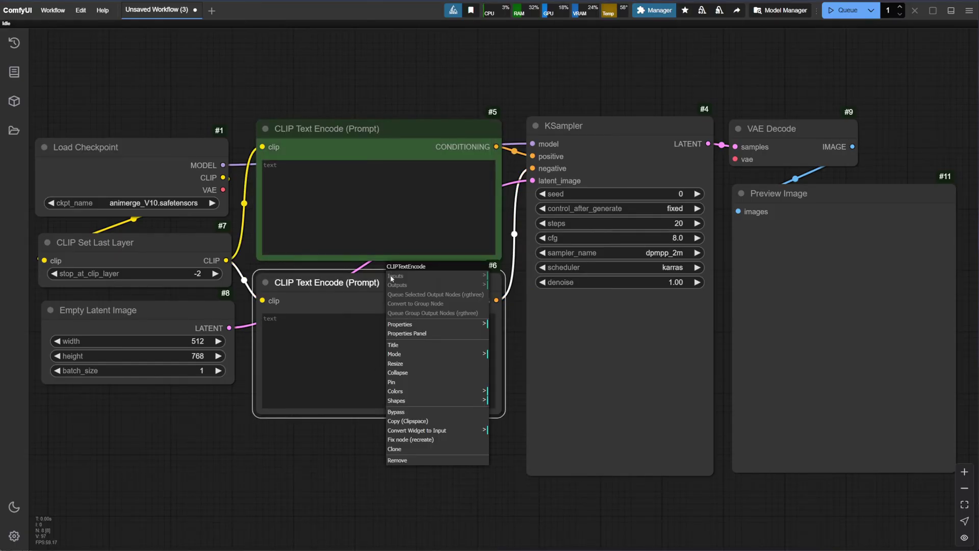
pyautogui.rightClick(357, 298)
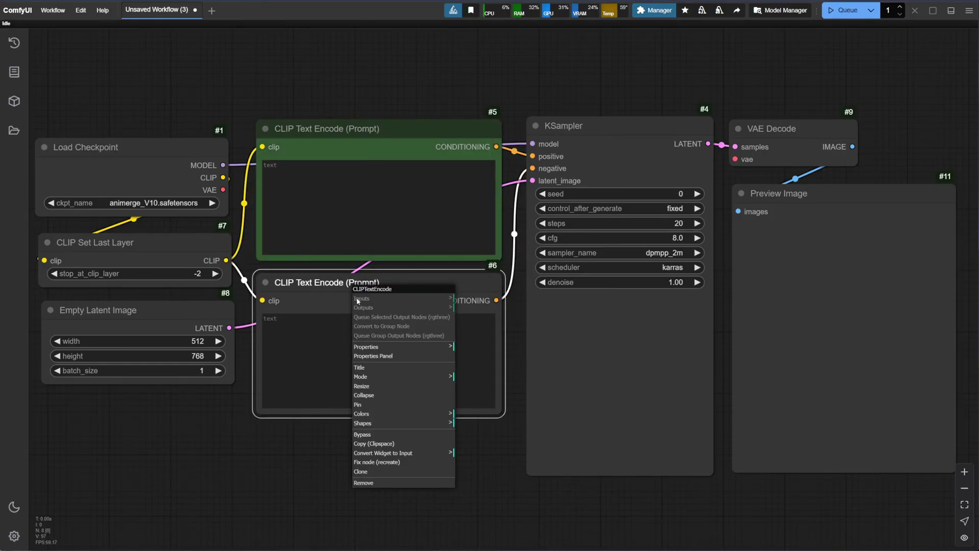
pyautogui.click(415, 413)
pyautogui.click(476, 443)
# Step: Color the lower CLIP Text Encode node, which feeds the KSampler's negative input, red
pyautogui.rightClick(429, 286)
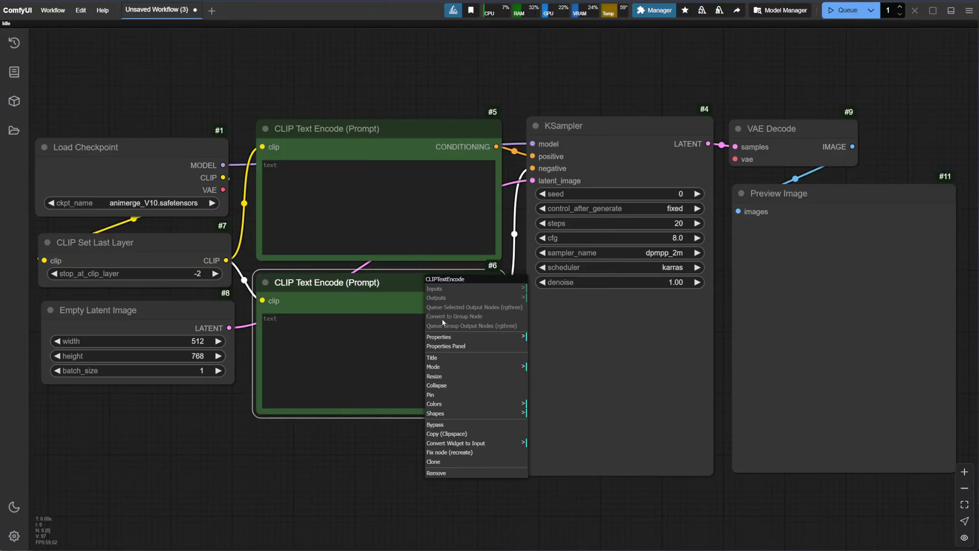
pyautogui.click(466, 404)
pyautogui.click(543, 412)
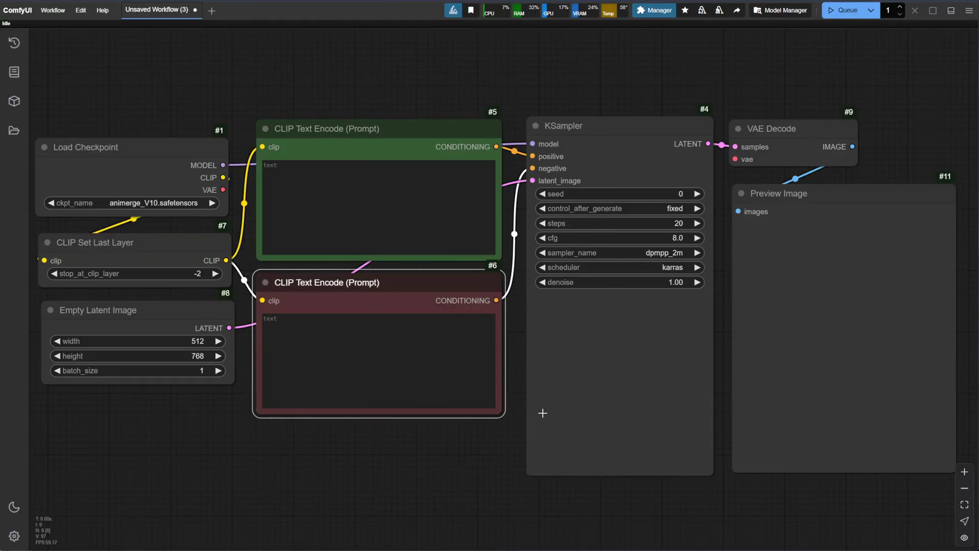
pyautogui.rightClick(168, 310)
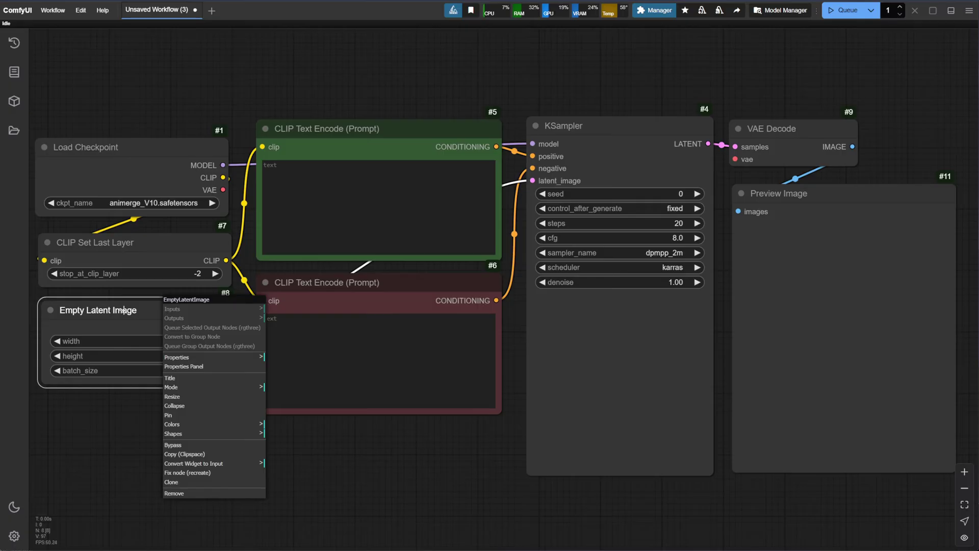
pyautogui.click(171, 240)
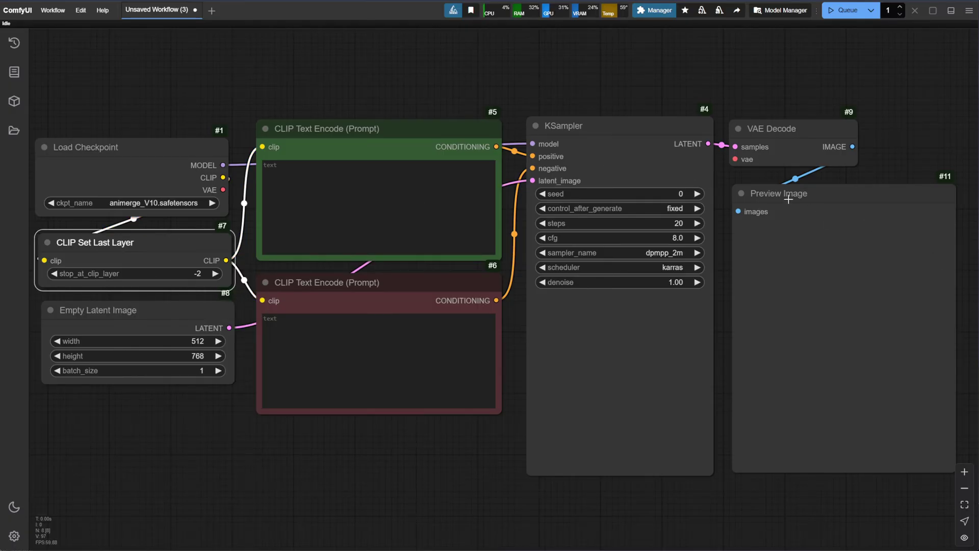
pyautogui.click(157, 145)
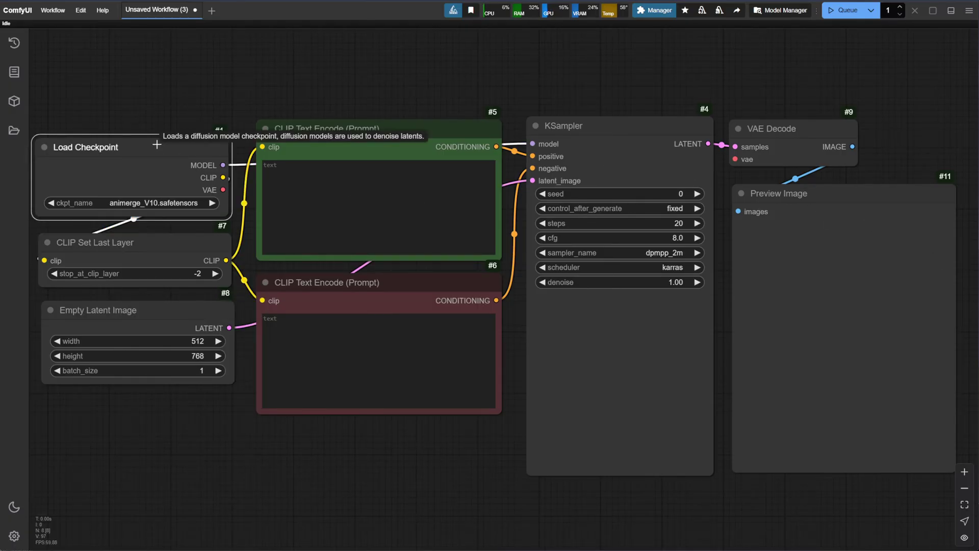
pyautogui.click(176, 244)
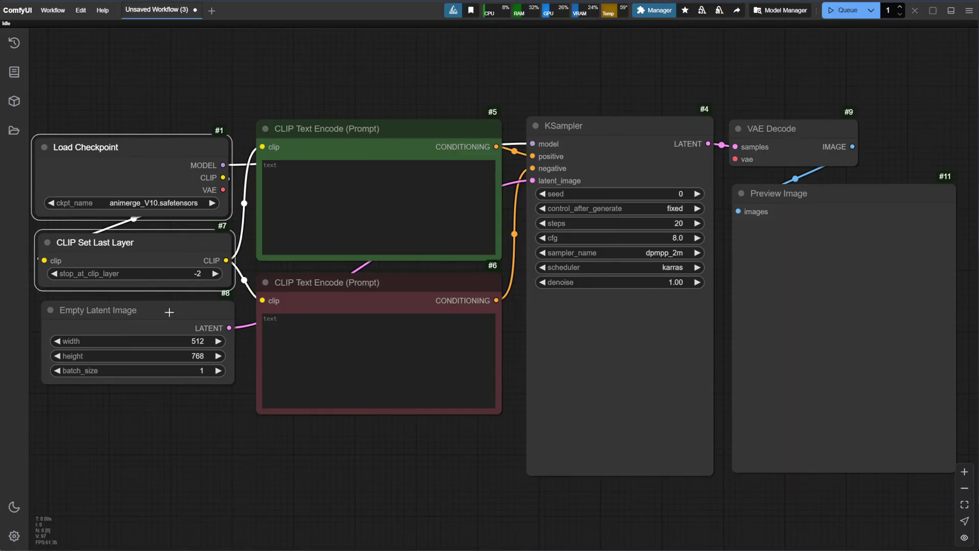
pyautogui.click(188, 130)
# Step: Color the Load Checkpoint, CLIP Set Last Layer, Empty Latent Image, KSampler and VAE Decode nodes cyan together
pyautogui.click(178, 145)
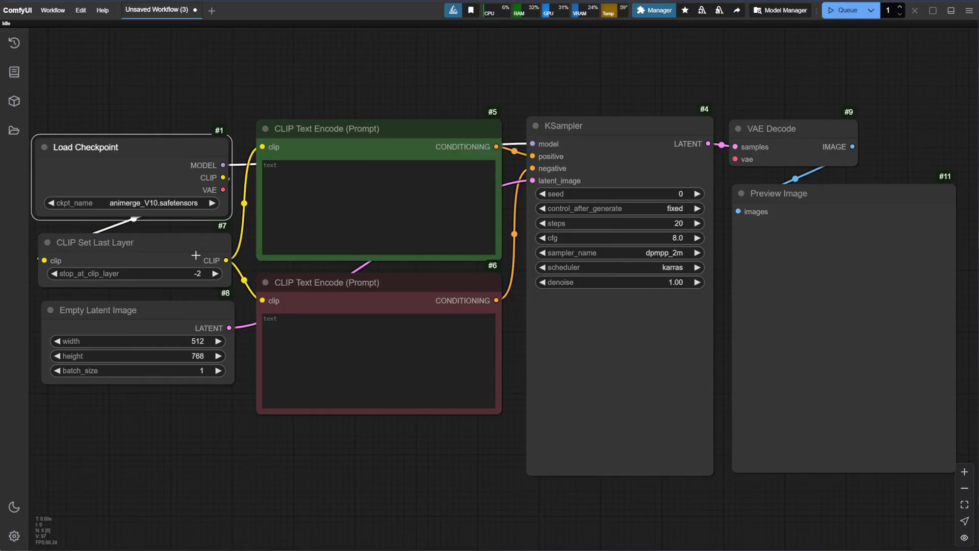
pyautogui.keyDown('shift'); pyautogui.click(177, 243); pyautogui.keyUp('shift')
pyautogui.keyDown('shift'); pyautogui.click(173, 315); pyautogui.keyUp('shift')
pyautogui.keyDown('shift'); pyautogui.click(611, 137); pyautogui.keyUp('shift')
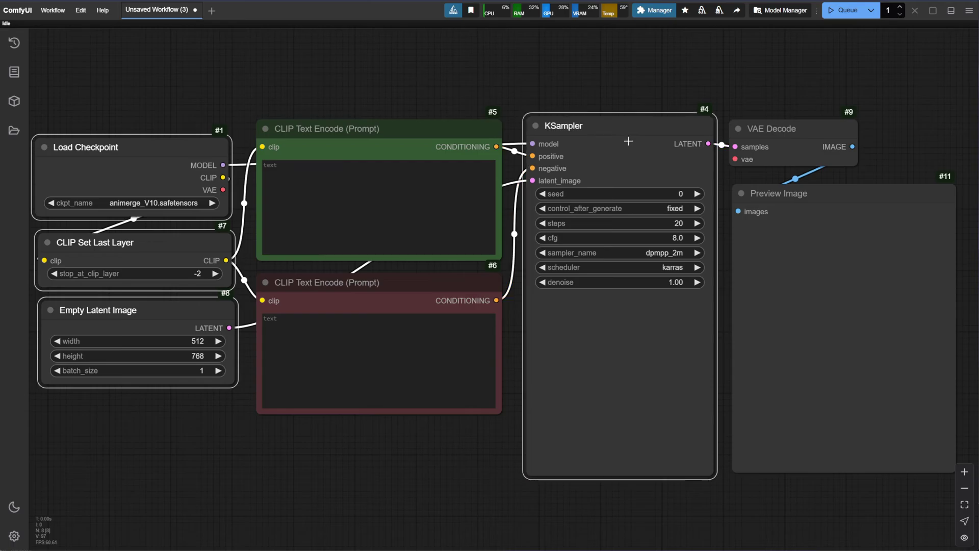
pyautogui.keyDown('shift'); pyautogui.click(773, 129); pyautogui.keyUp('shift')
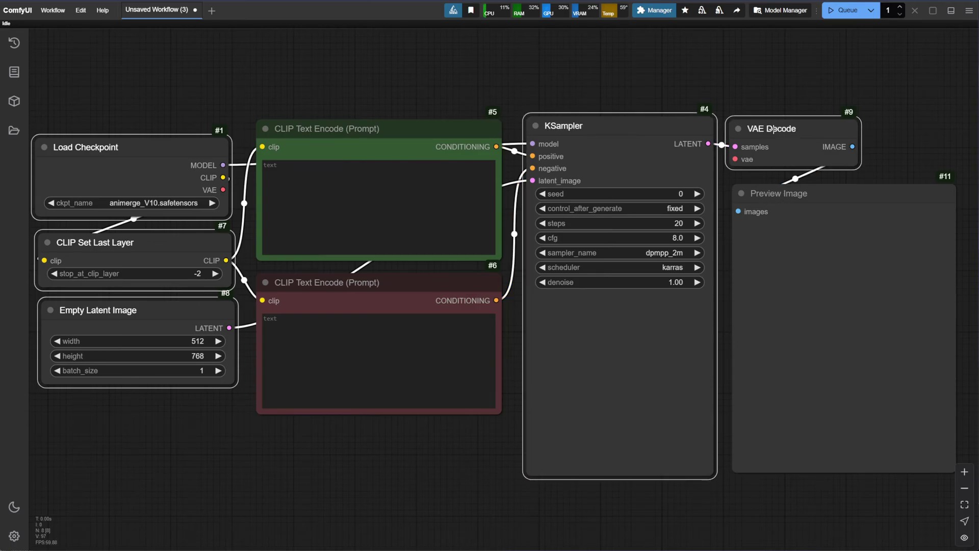
pyautogui.rightClick(611, 121)
pyautogui.click(668, 241)
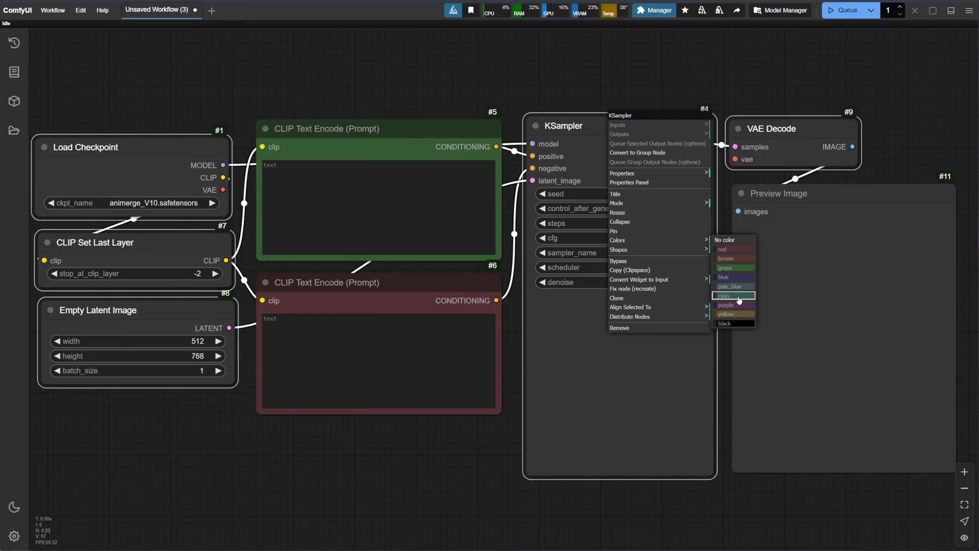
pyautogui.click(737, 295)
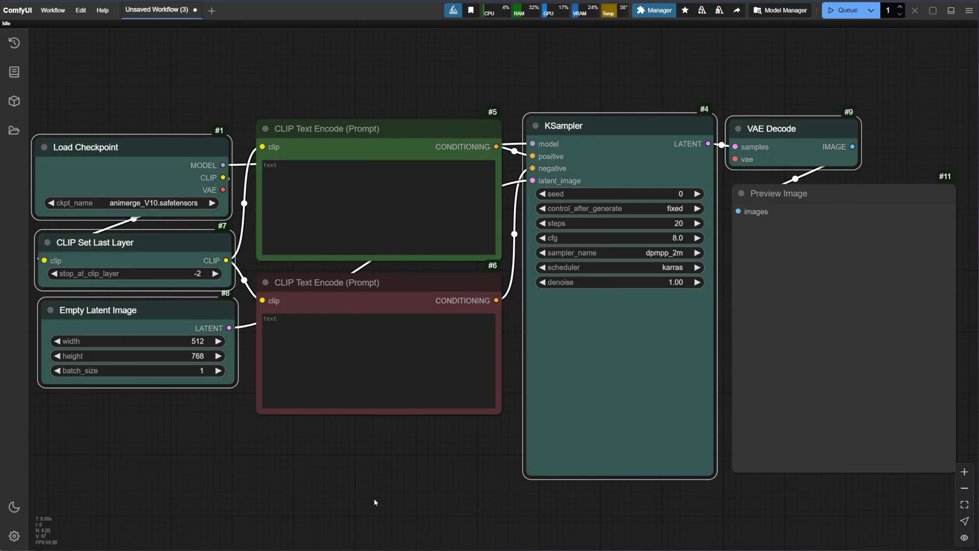
pyautogui.click(359, 494)
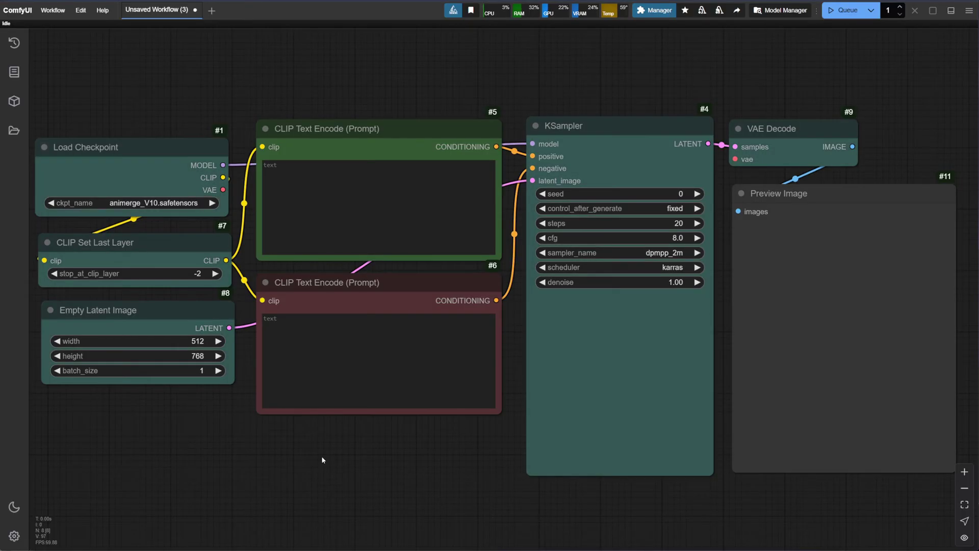
# Step: Color the Preview Image node blue and clear the selection
pyautogui.click(802, 193)
pyautogui.rightClick(803, 193)
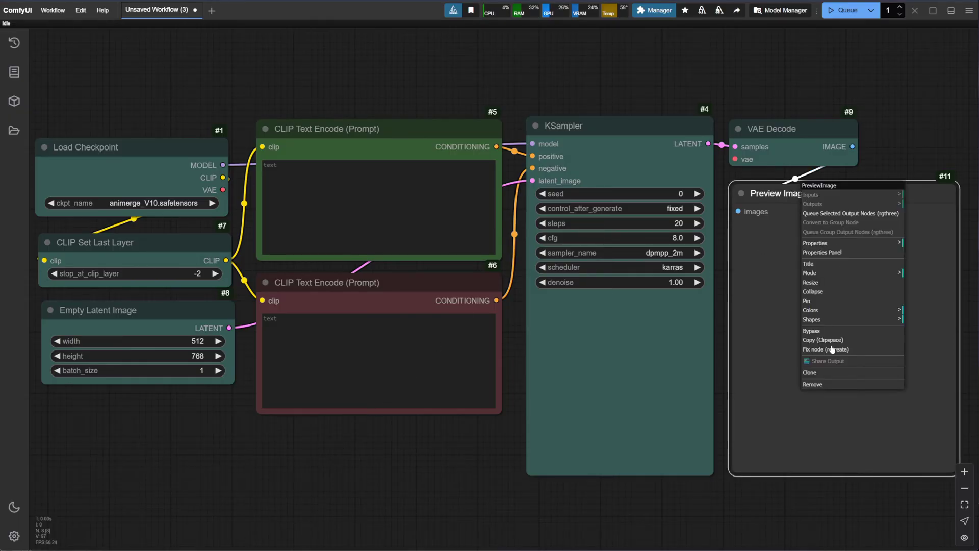
pyautogui.click(851, 309)
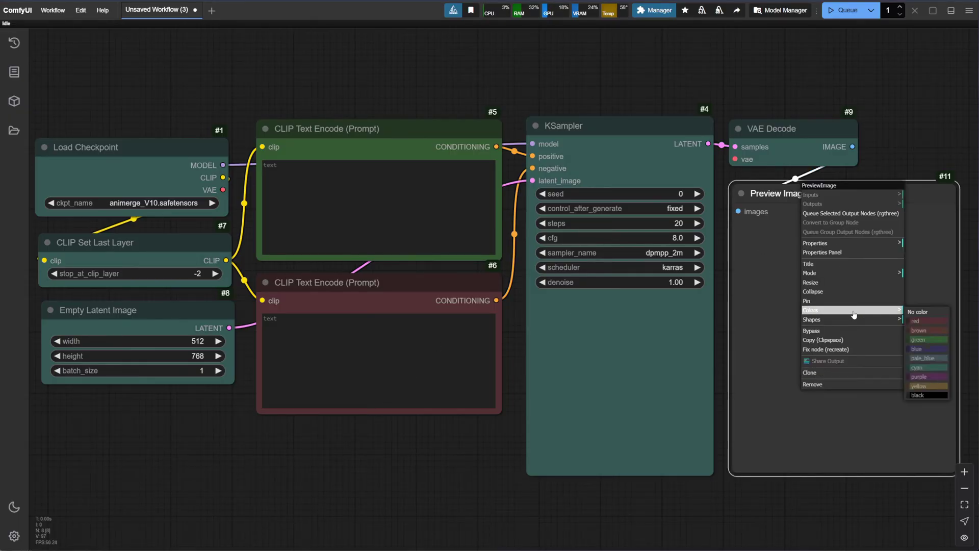
pyautogui.click(936, 350)
pyautogui.click(406, 467)
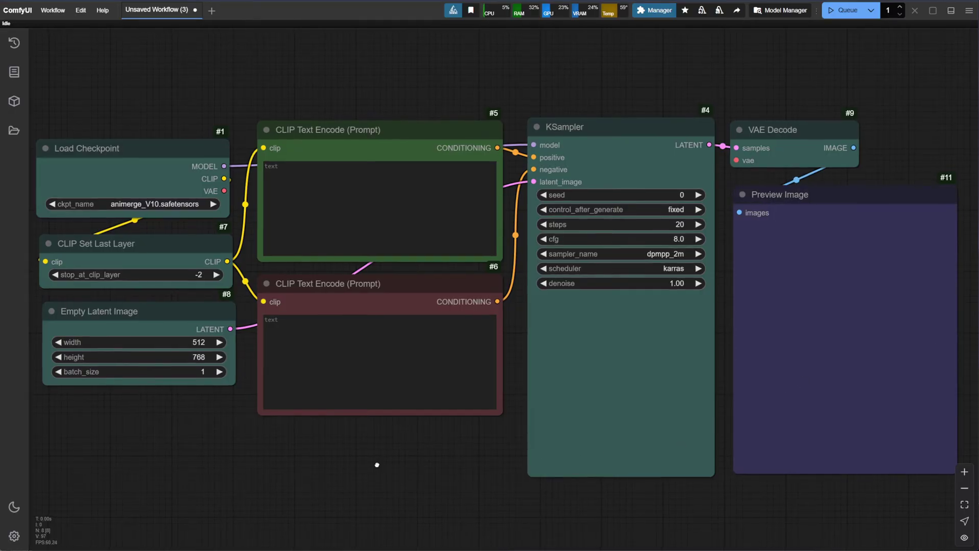
# Step: Add a new group titled Group in the empty space above the Load Checkpoint node
pyautogui.moveTo(377, 464); pyautogui.dragTo(371, 457)
pyautogui.scroll(-5, 548, 202)
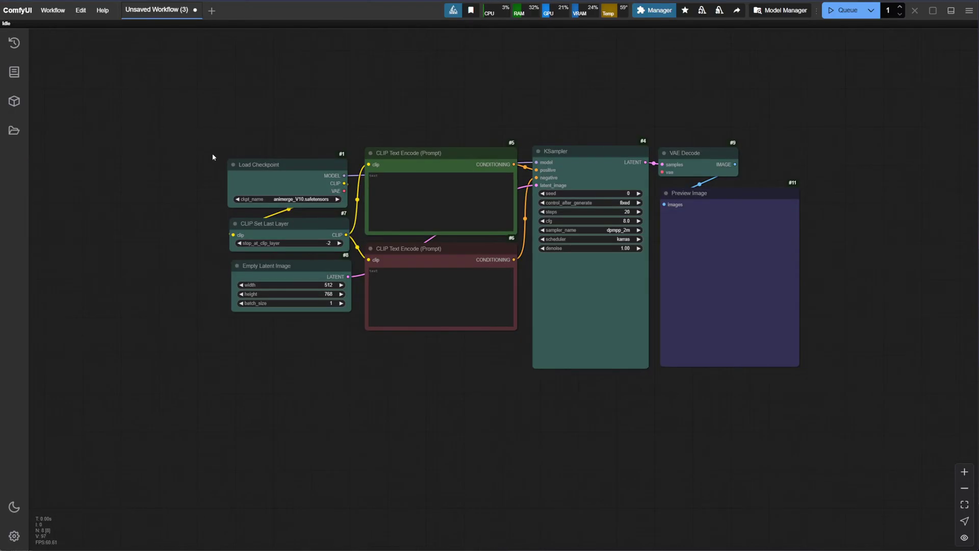
pyautogui.rightClick(214, 114)
pyautogui.click(234, 130)
pyautogui.moveTo(273, 153); pyautogui.dragTo(251, 151)
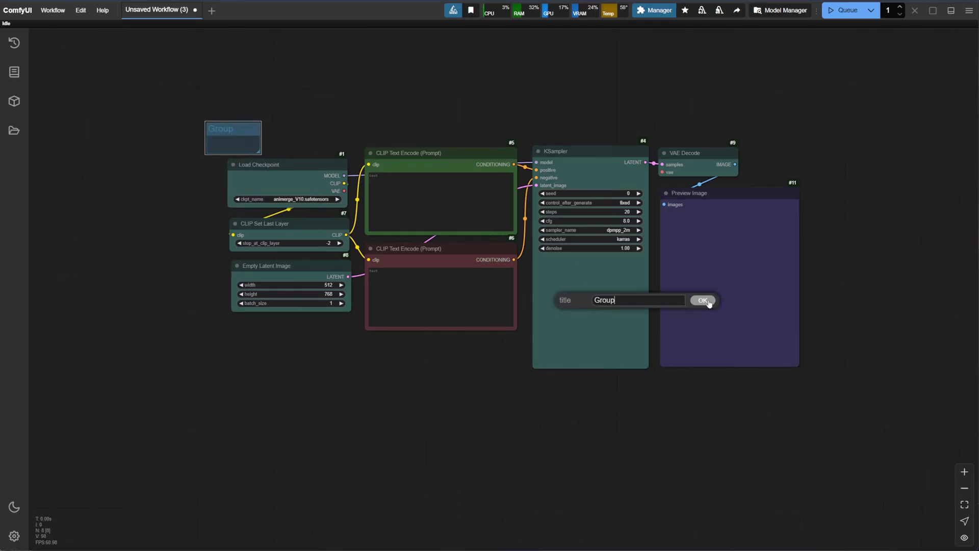
pyautogui.moveTo(631, 301); pyautogui.dragTo(599, 300)
pyautogui.click(703, 301)
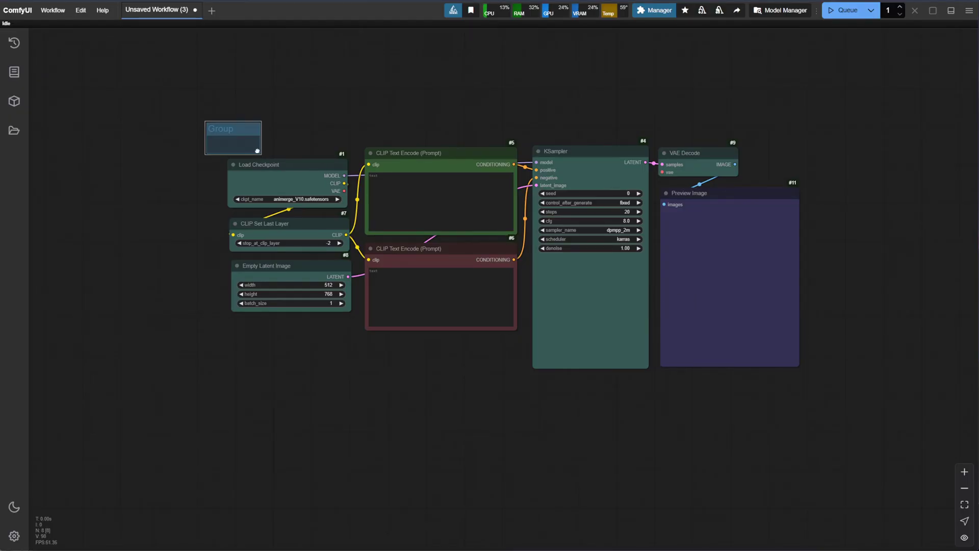
# Step: Enlarge the group to enclose every node and shift it with its contents, nudging the Load Checkpoint node inside it
pyautogui.moveTo(258, 151); pyautogui.dragTo(833, 390)
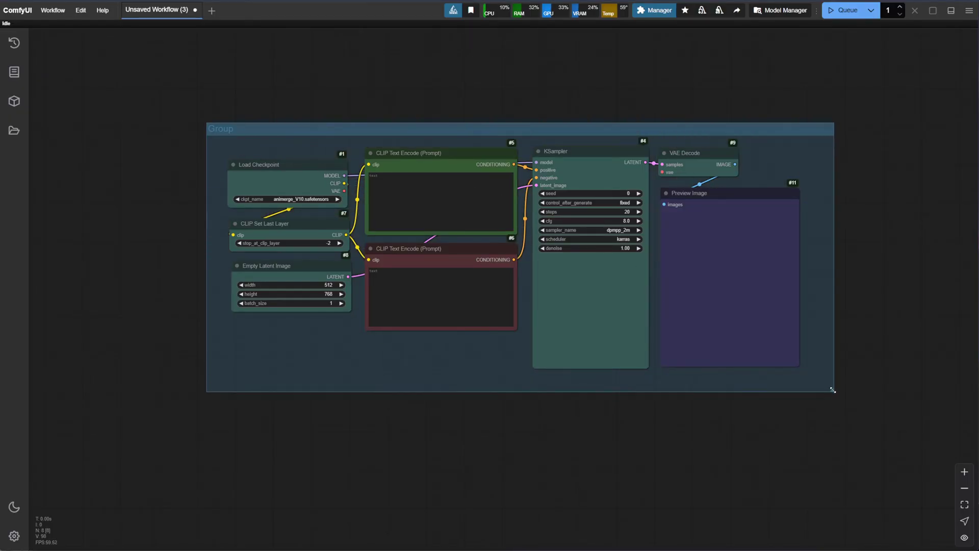
pyautogui.scroll(4, 627, 345)
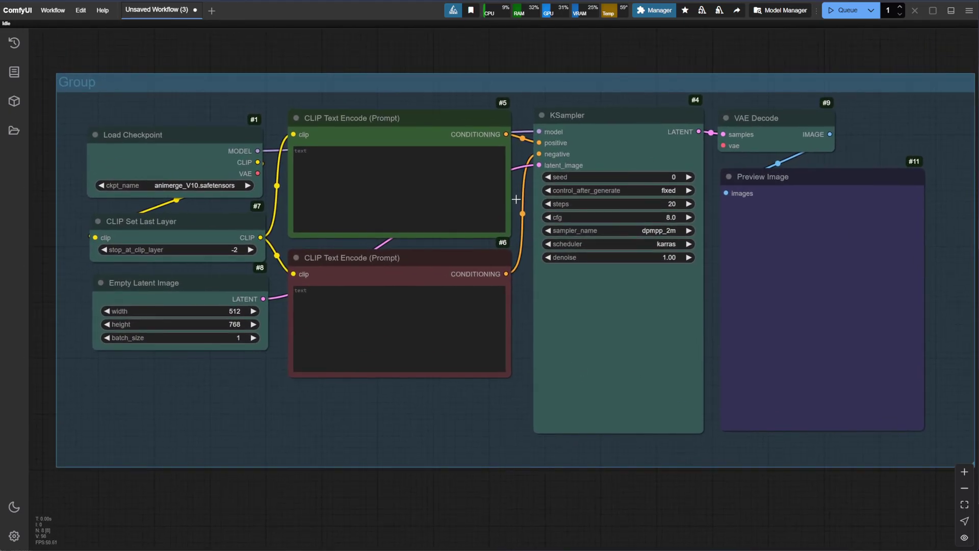
pyautogui.moveTo(480, 80); pyautogui.dragTo(466, 106)
pyautogui.moveTo(183, 155)
pyautogui.mouseDown()
pyautogui.moveTo(198, 148)
pyautogui.moveTo(175, 147)
pyautogui.moveTo(191, 152)
pyautogui.mouseUp()
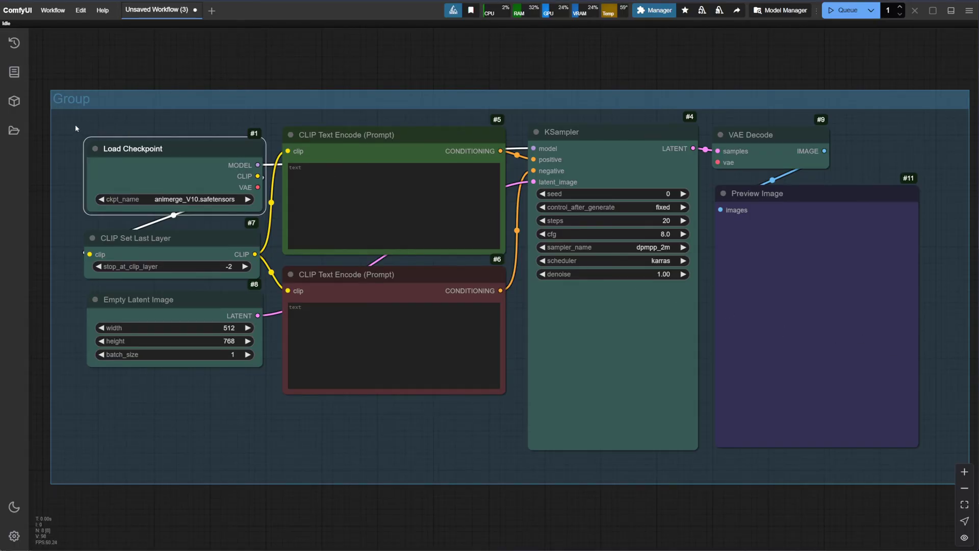
# Step: Select all the nodes inside the group and move them out to the empty space below it
pyautogui.moveTo(72, 124); pyautogui.dragTo(935, 469)
pyautogui.moveTo(473, 150); pyautogui.dragTo(443, 347)
pyautogui.scroll(-6, 455, 119)
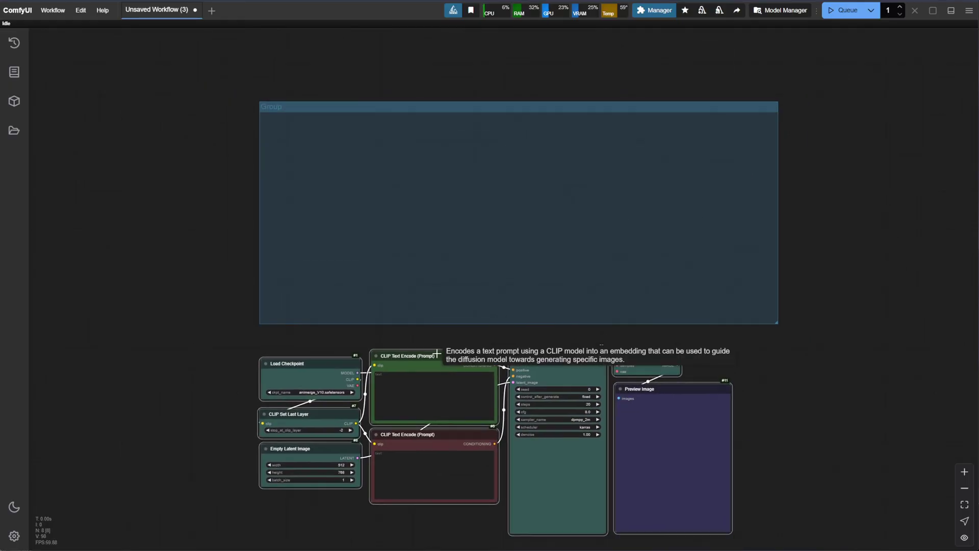
# Step: Move the whole group upward together with the nodes it contains
pyautogui.moveTo(482, 113); pyautogui.dragTo(441, 37)
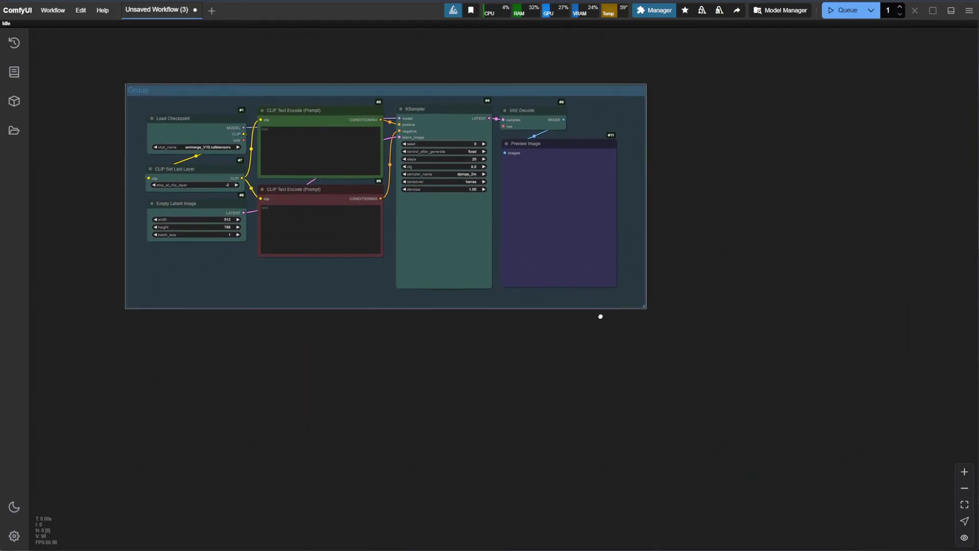
pyautogui.scroll(3, 559, 343)
pyautogui.scroll(2, 483, 349)
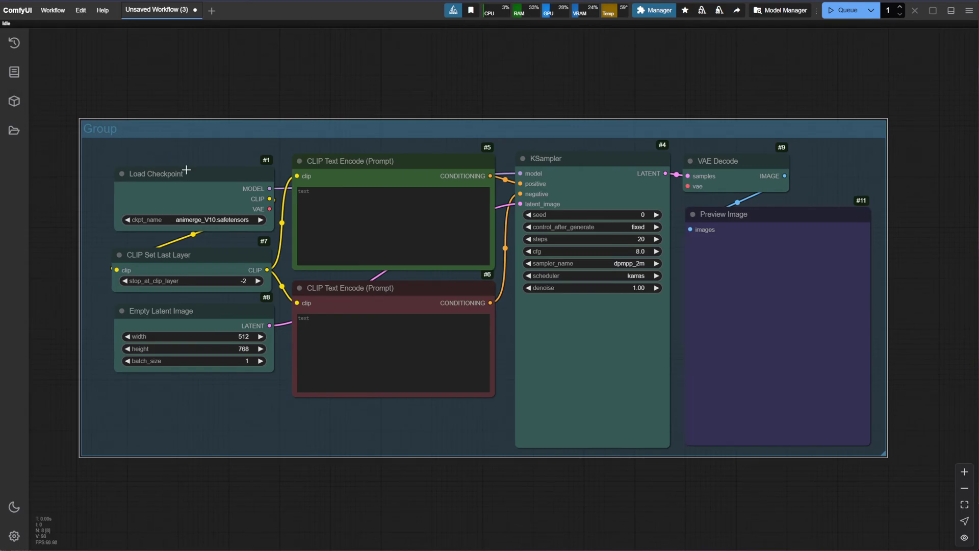
# Step: Retitle the green text encoder "CLIP Text Encode (Prompt) - postive" and the red one "CLIP Text Encode (Prompt) - Negative"
pyautogui.hscroll(-2, 187, 170)
pyautogui.scroll(2, 256, 189)
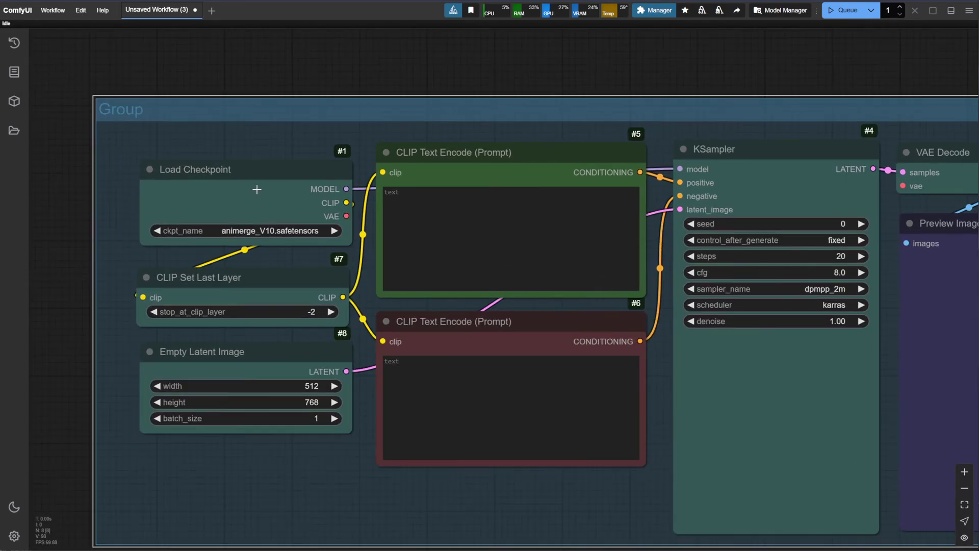
pyautogui.doubleClick(237, 172)
pyautogui.doubleClick(265, 279)
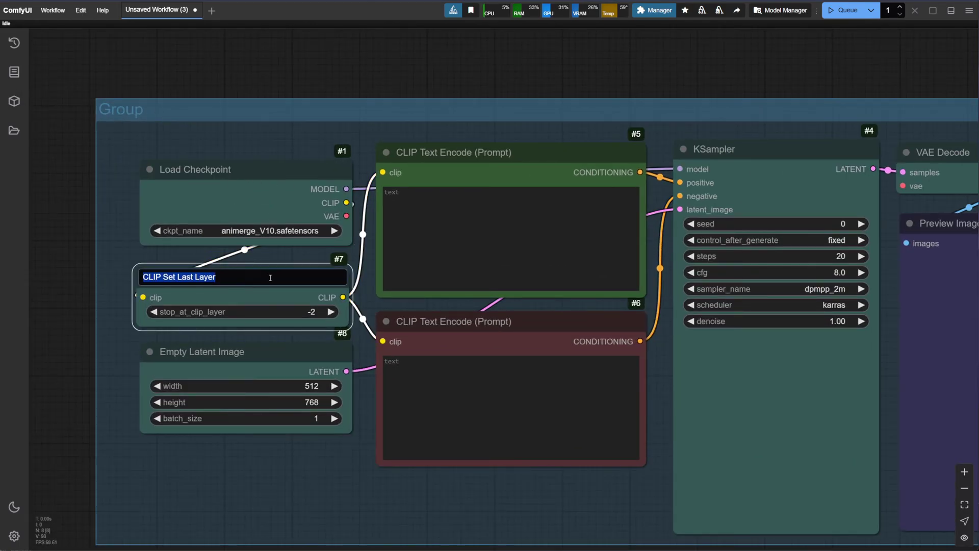
pyautogui.doubleClick(538, 152)
pyautogui.click(552, 151)
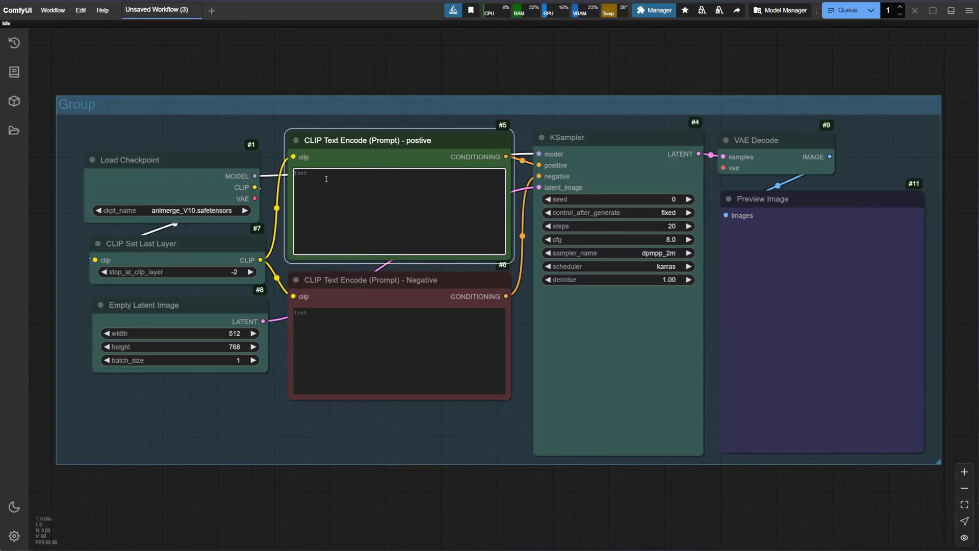
# Step: Enter the positive prompt "A woman in blond hair and blue eyes wearing casual dress" and the negative prompt "bad face, ugly,"
pyautogui.write('A ')
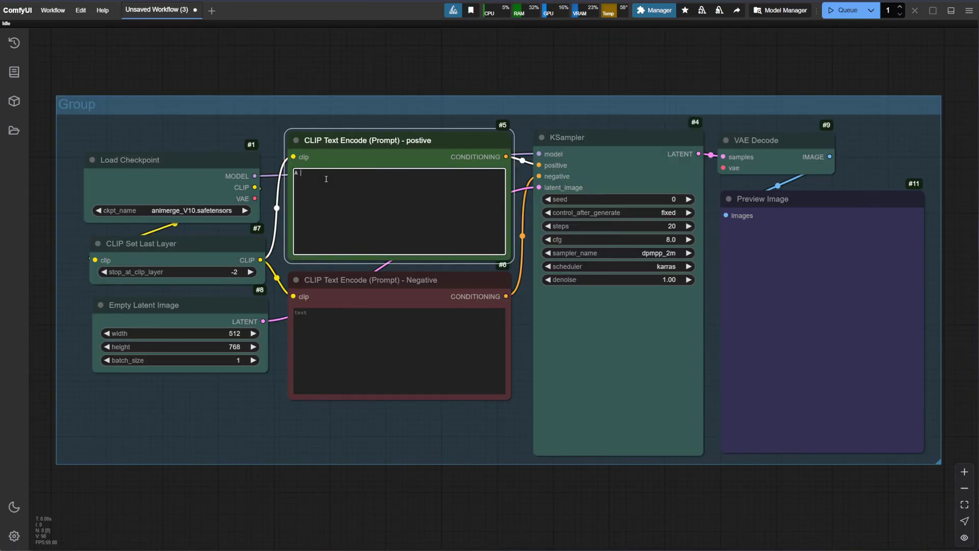
pyautogui.write('woman in blond hair and blue eyes wearing casual dress')
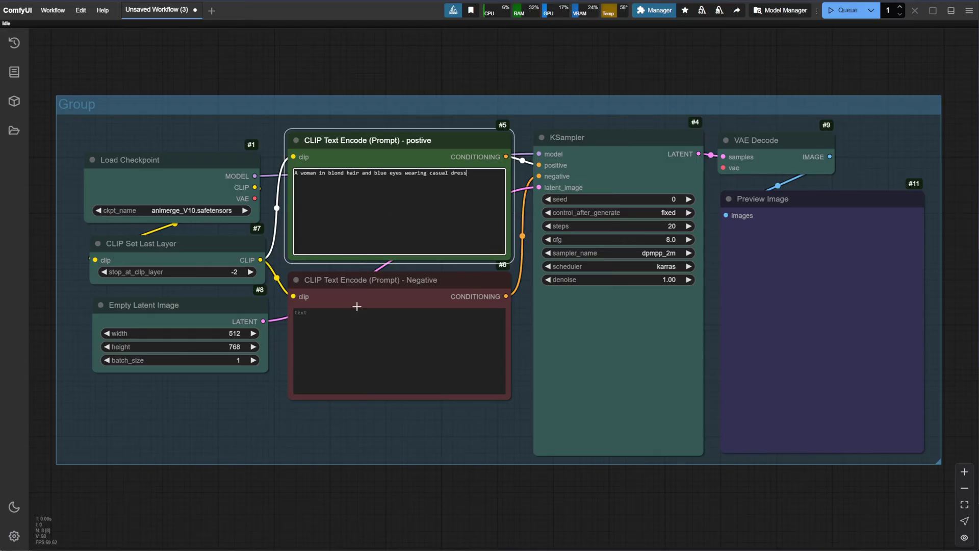
pyautogui.click(315, 323)
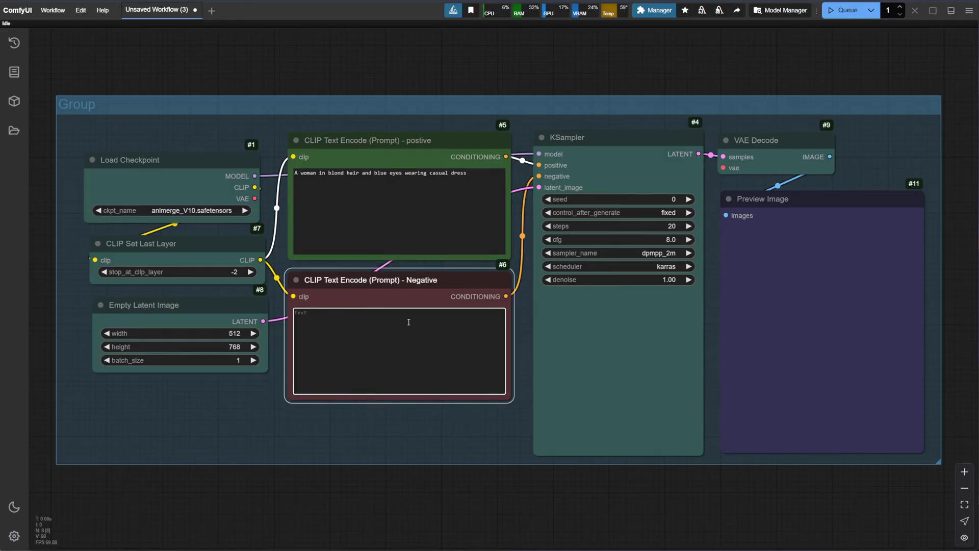
pyautogui.write('bad face, ugly,')
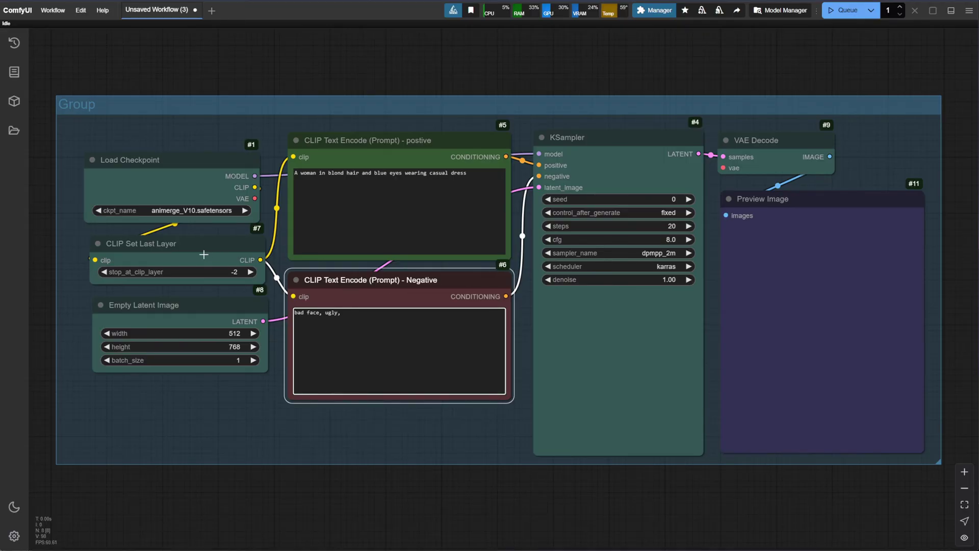
# Step: Try to queue the workflow for generation and dismiss the dialog
pyautogui.click(847, 10)
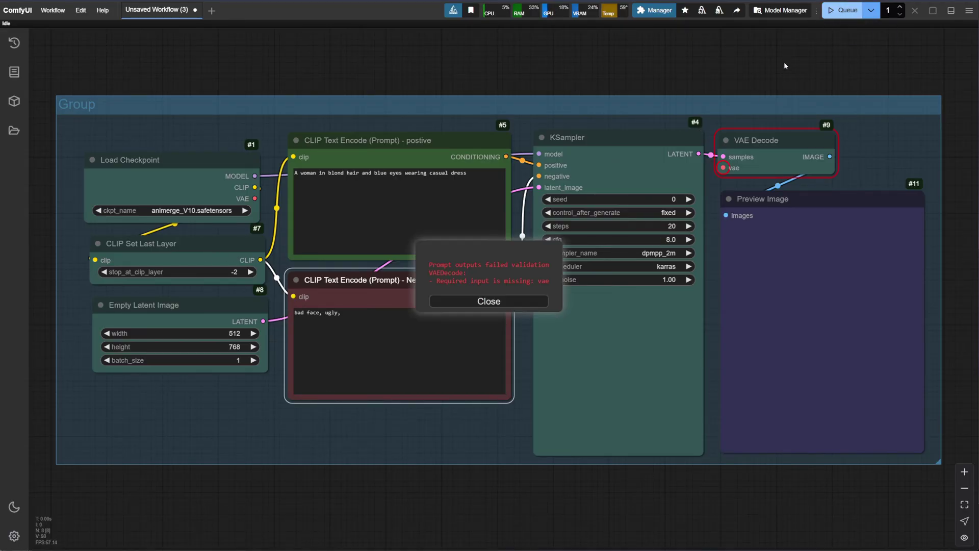
pyautogui.click(509, 304)
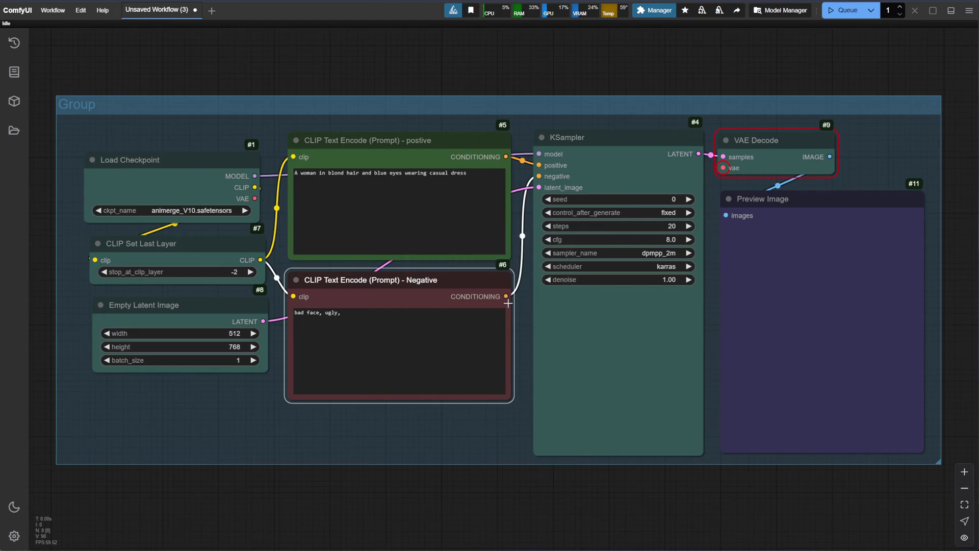
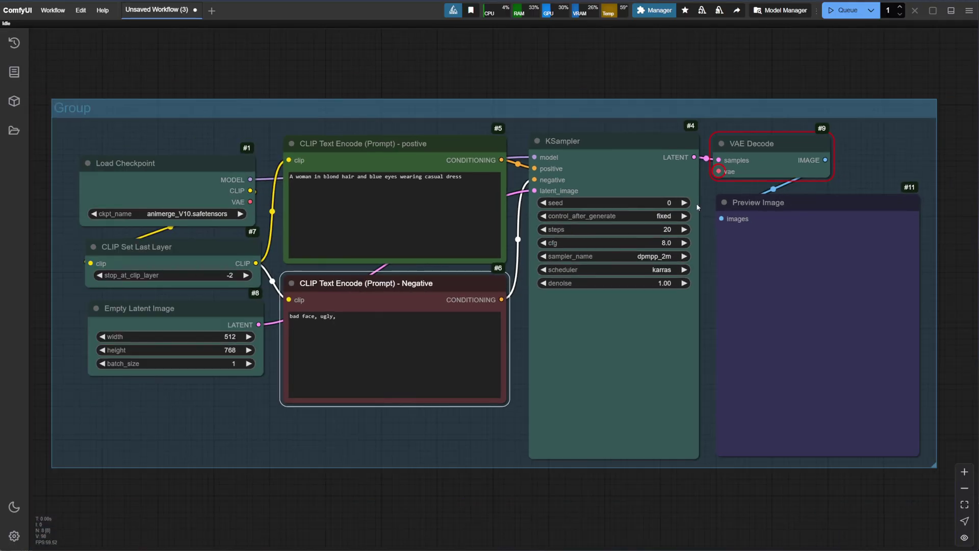
# Step: Connect Load Checkpoint's VAE output to the VAE Decode node's vae input and remove that link again
pyautogui.moveTo(250, 202); pyautogui.dragTo(719, 171)
pyautogui.scroll(-2, 623, 222)
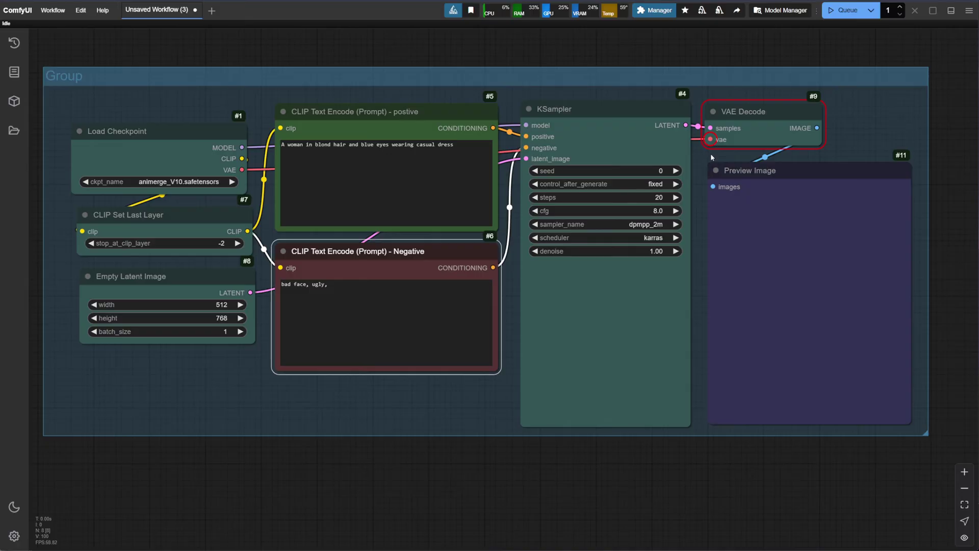
pyautogui.moveTo(710, 140); pyautogui.dragTo(218, 185)
# Step: Search for "vae" to add a Load VAE node and place it below the Empty Latent Image node
pyautogui.doubleClick(228, 380)
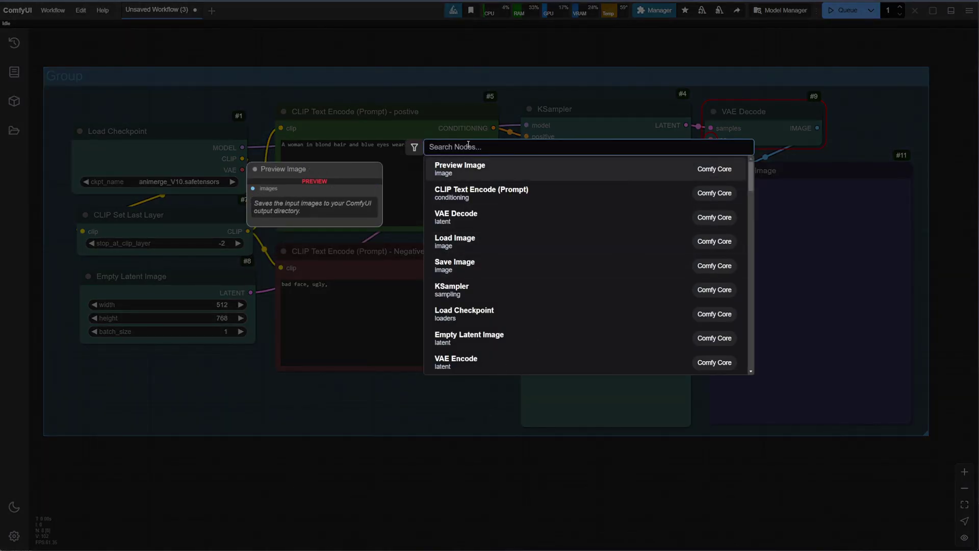
pyautogui.write('vae')
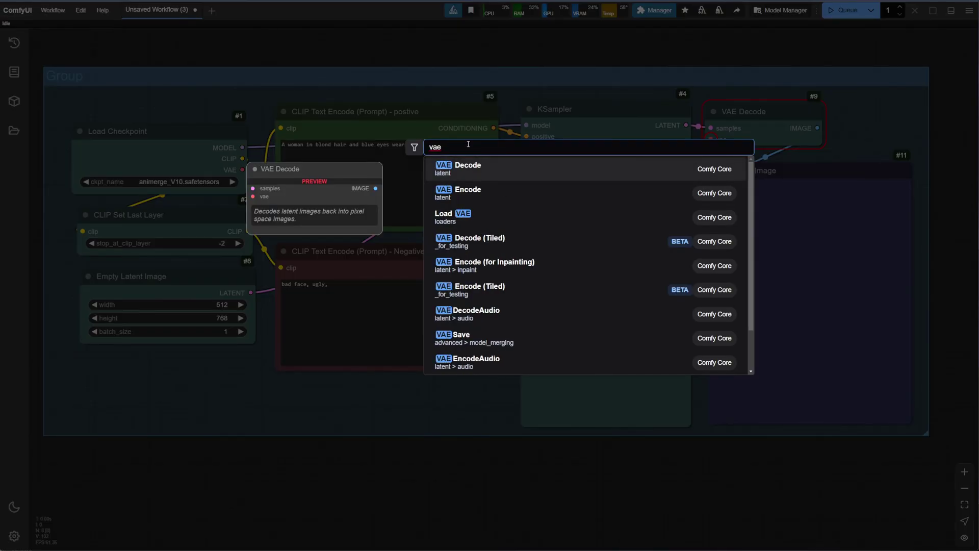
pyautogui.click(461, 218)
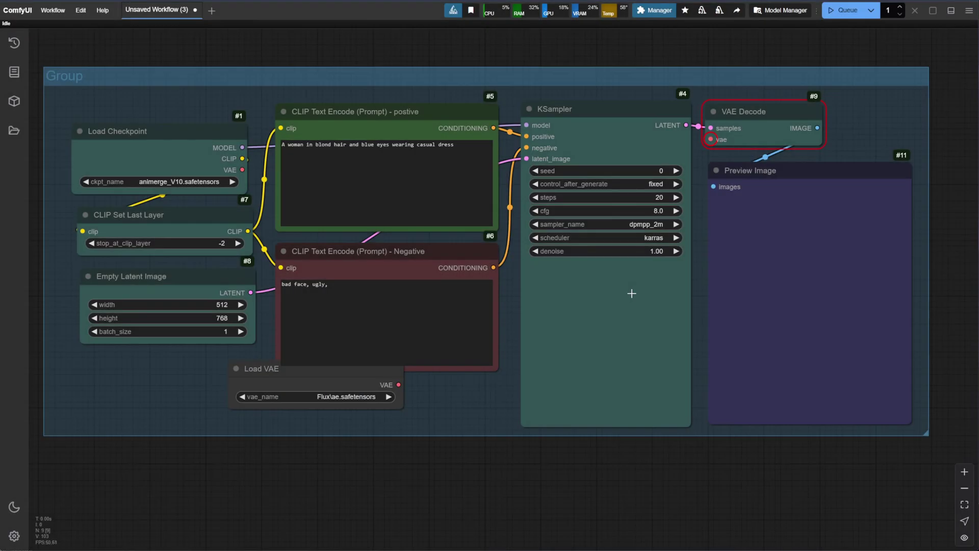
pyautogui.moveTo(337, 374); pyautogui.dragTo(183, 380)
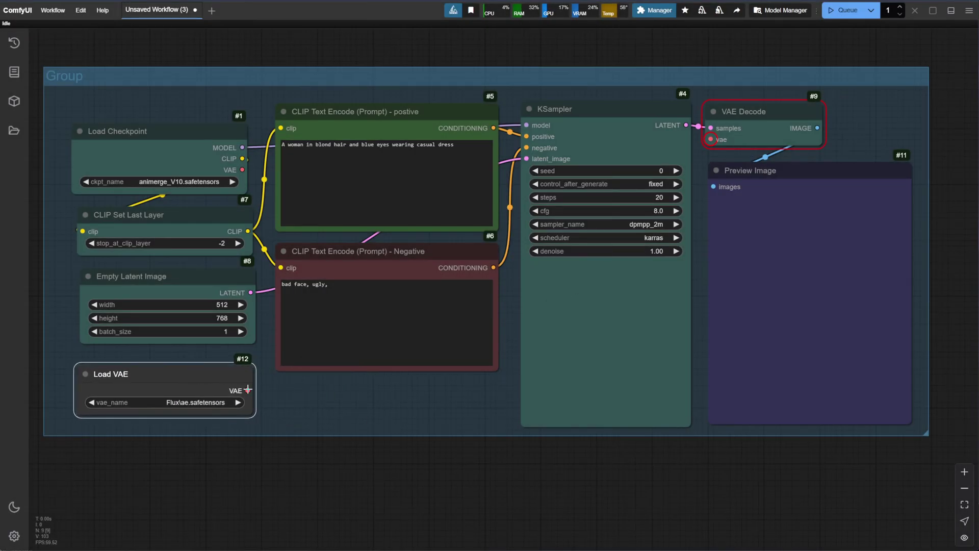
# Step: Connect Load VAE to VAE Decode's vae input and load SD15\vae-ft-mse-840000-ema-pruned.safetensors in it
pyautogui.moveTo(248, 389); pyautogui.dragTo(710, 139)
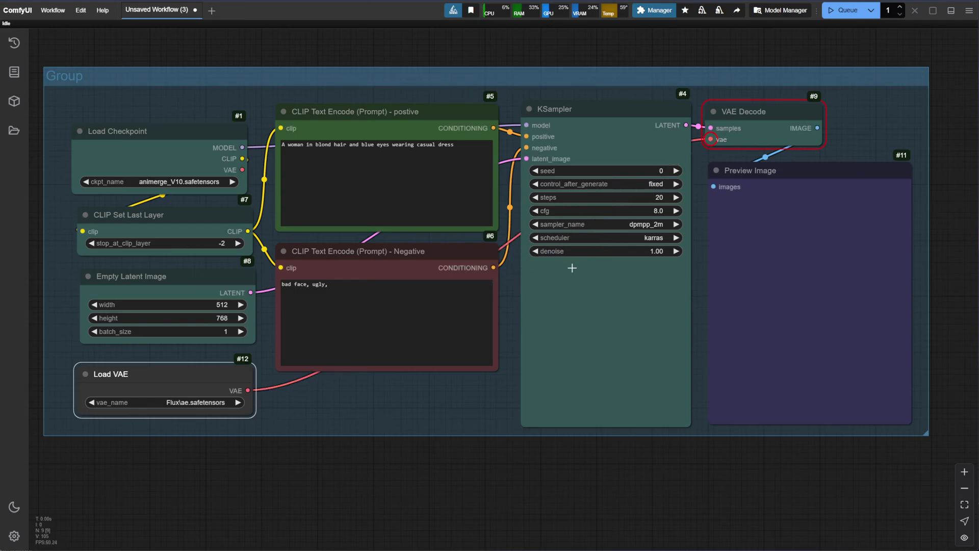
pyautogui.click(208, 402)
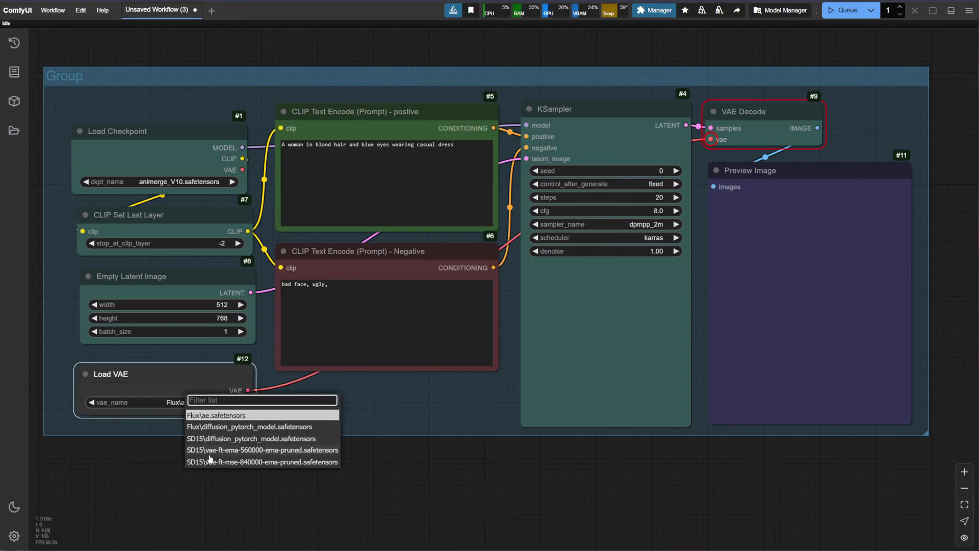
pyautogui.click(251, 462)
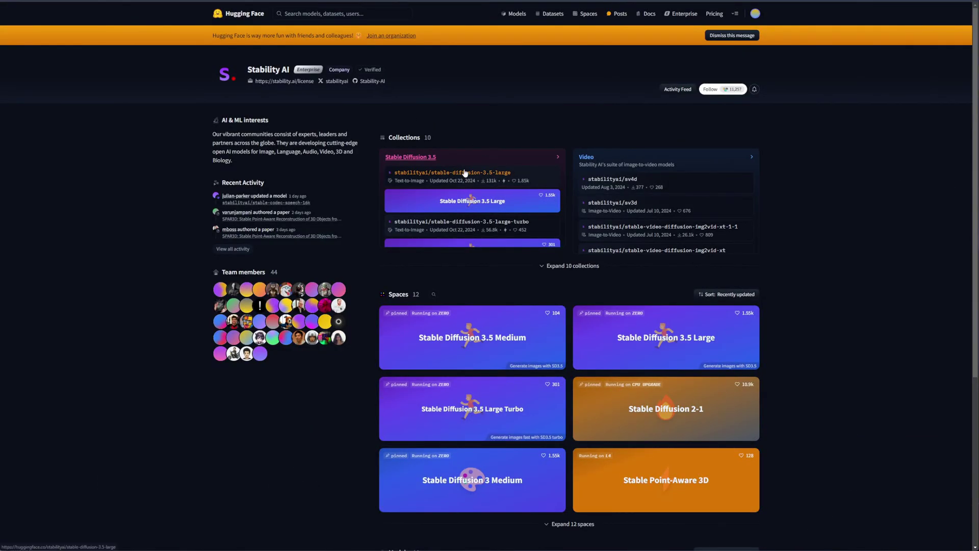
# Step: On Stability AI's Hugging Face page, expand the full models list and open the stabilityai/sd-vae-ft-mse-original repository
pyautogui.scroll(-3, 570, 347)
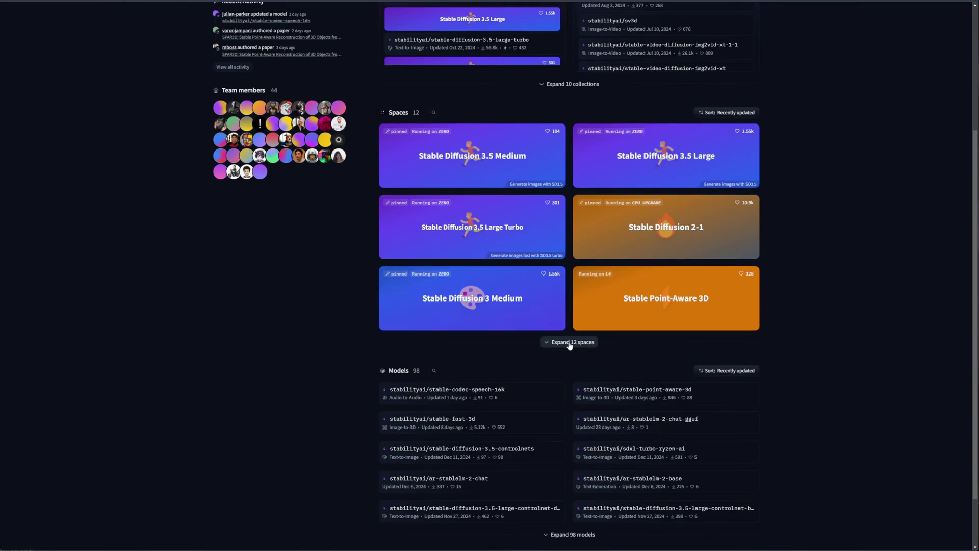
pyautogui.scroll(-1, 570, 346)
pyautogui.click(572, 466)
pyautogui.scroll(-6, 552, 414)
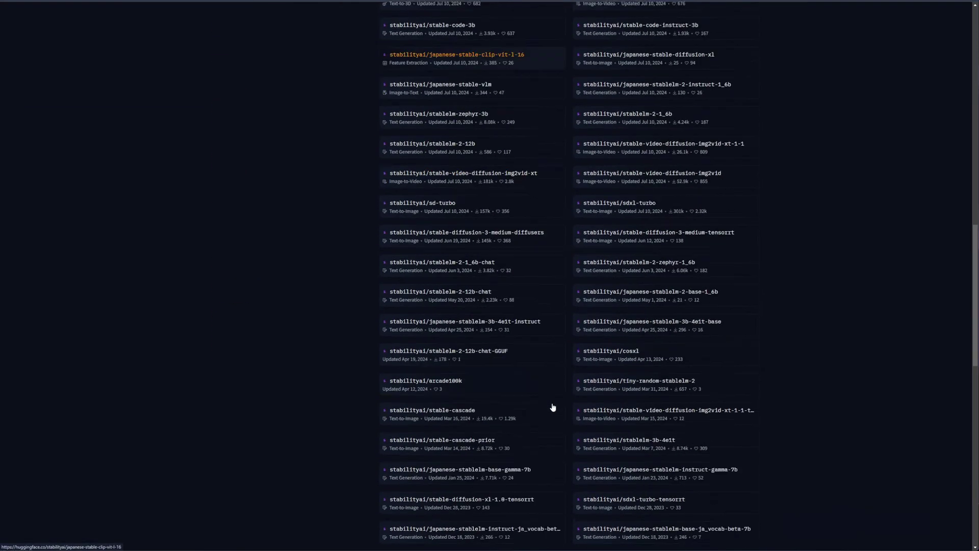
pyautogui.scroll(-10, 553, 407)
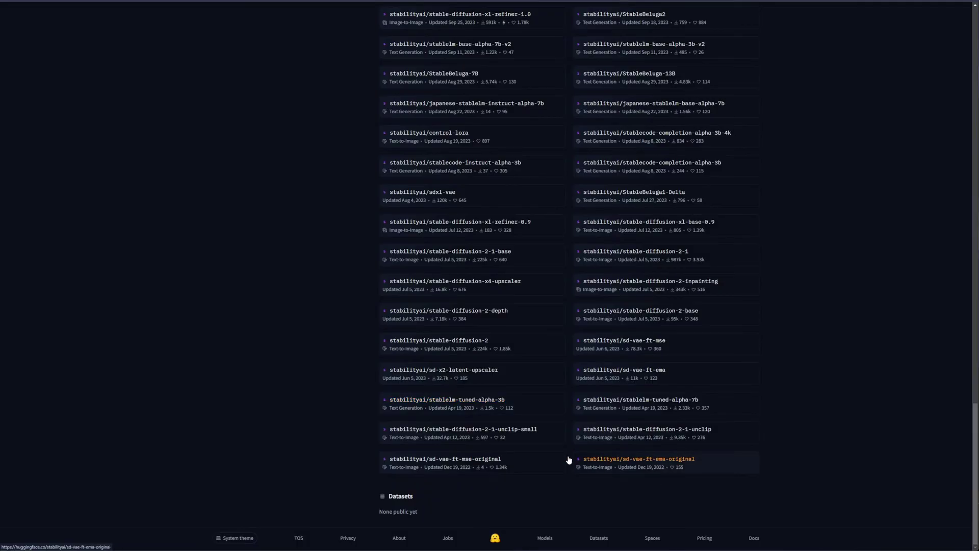
pyautogui.click(477, 461)
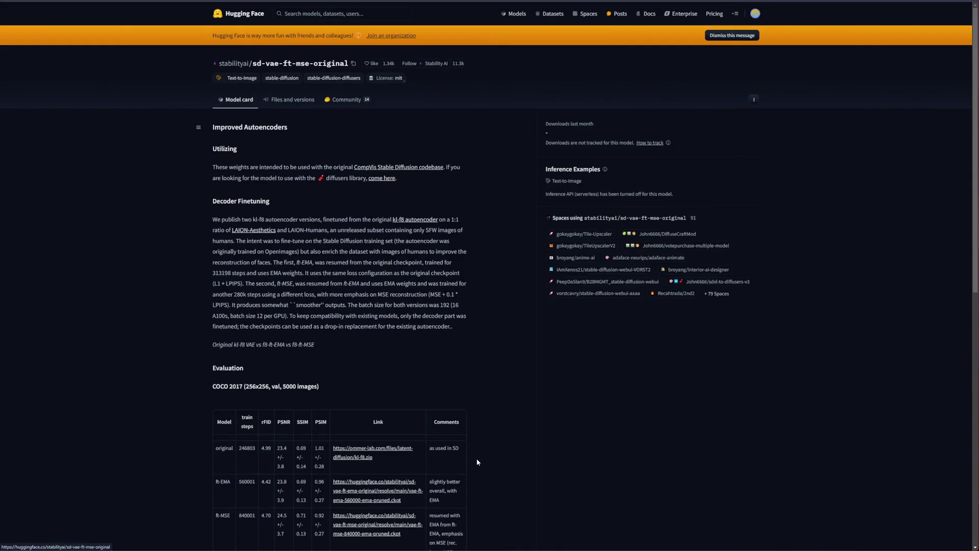
# Step: Download vae-ft-mse-840000-ema-pruned.safetensors from the sd-vae-ft-mse-original repository's files
pyautogui.click(289, 99)
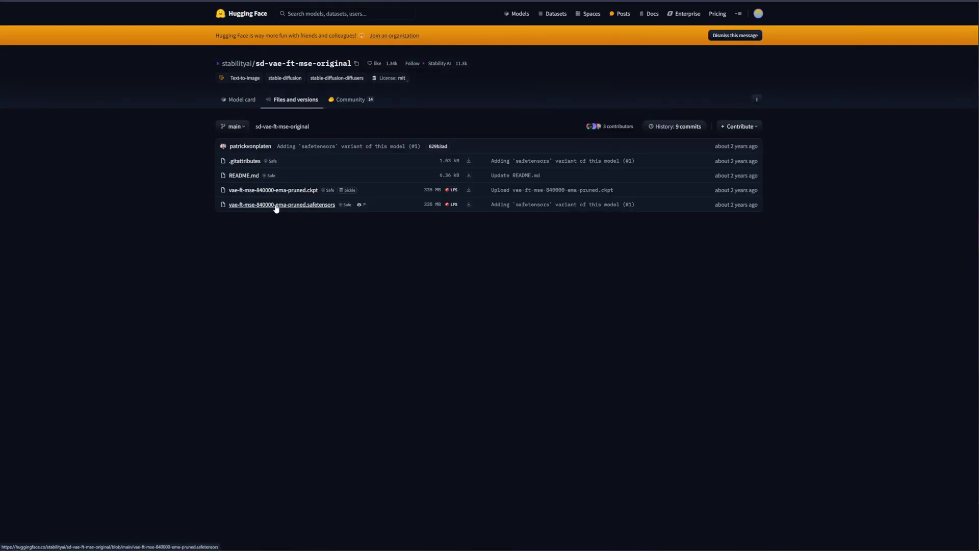
pyautogui.click(469, 205)
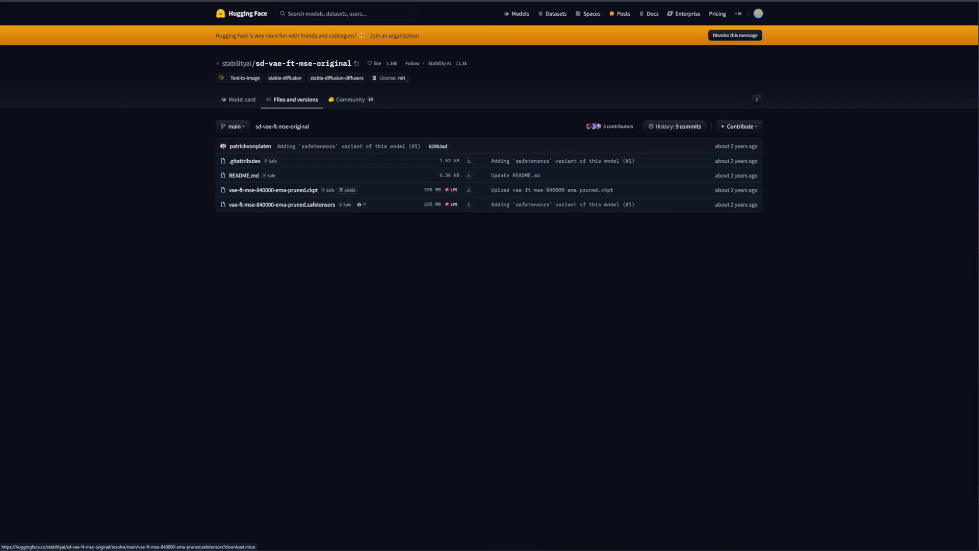
# Step: Switch to File Explorer, examine the SD15 folder within the Stability Matrix Models\VAE folder, and go back one level
pyautogui.hotkey('alt', 'Tab')
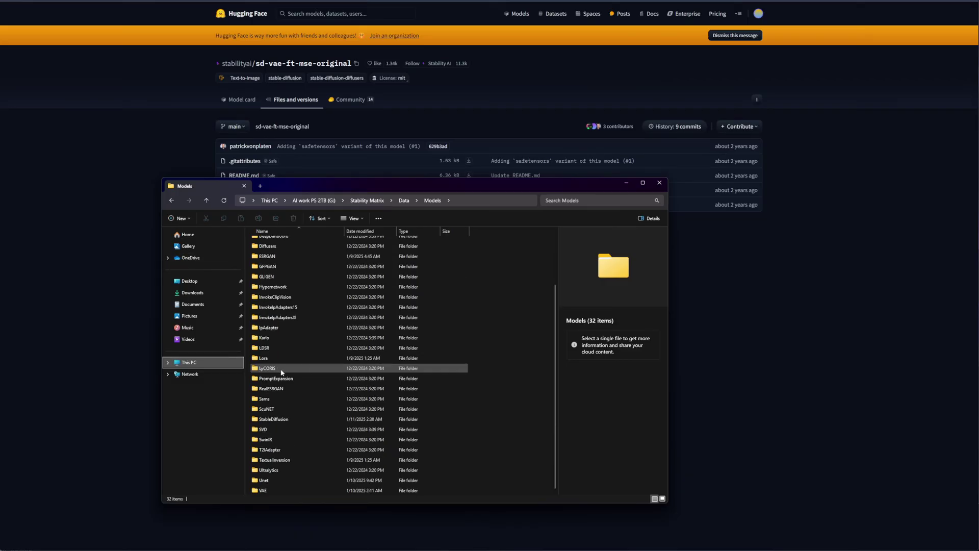
pyautogui.scroll(-3, 278, 449)
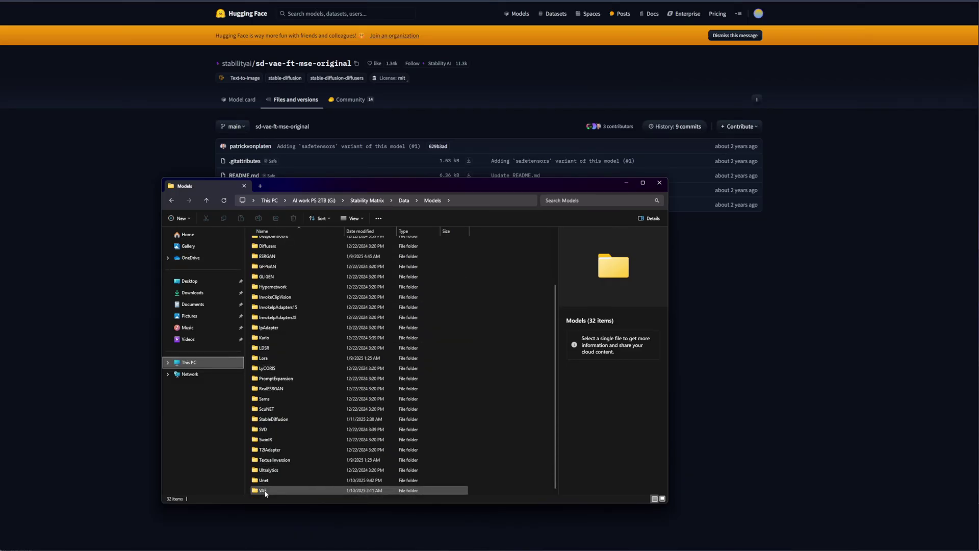
pyautogui.doubleClick(263, 490)
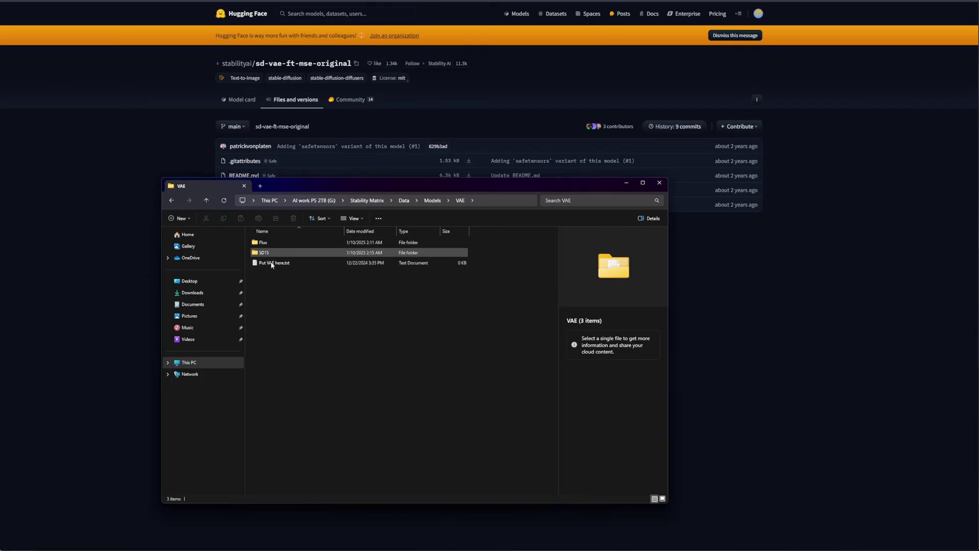
pyautogui.doubleClick(262, 253)
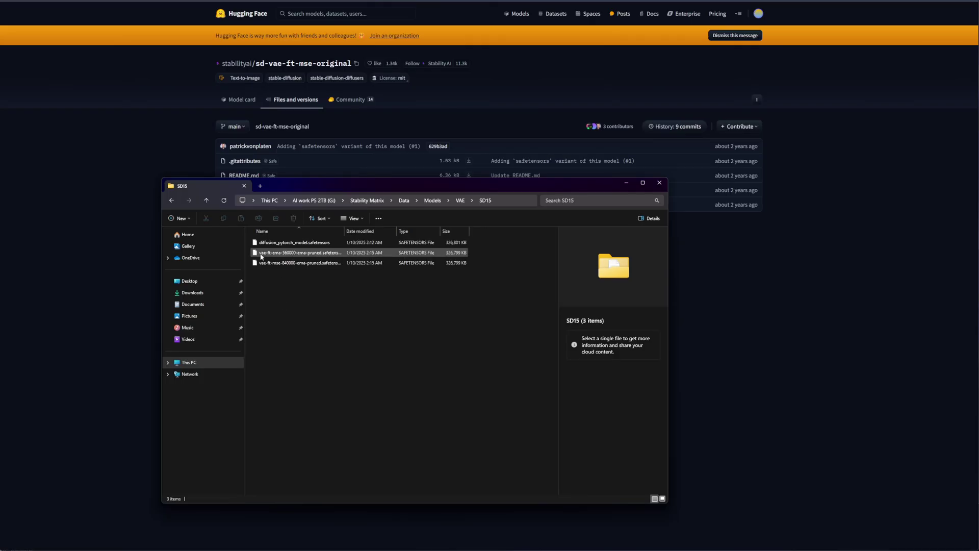
pyautogui.click(172, 200)
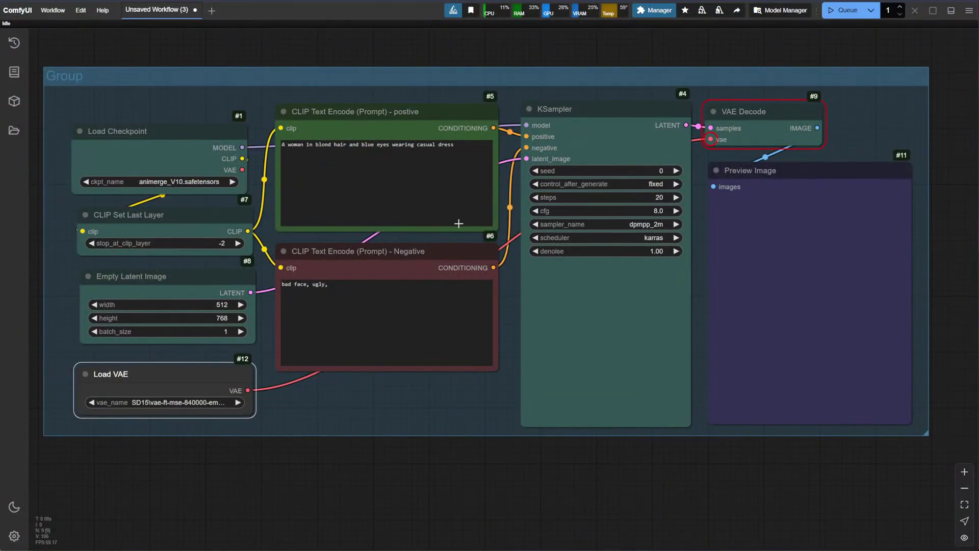
# Step: Run the text-to-image workflow with the separate VAE connected and examine the generated image in the Preview Image node
pyautogui.moveTo(459, 224); pyautogui.dragTo(467, 262)
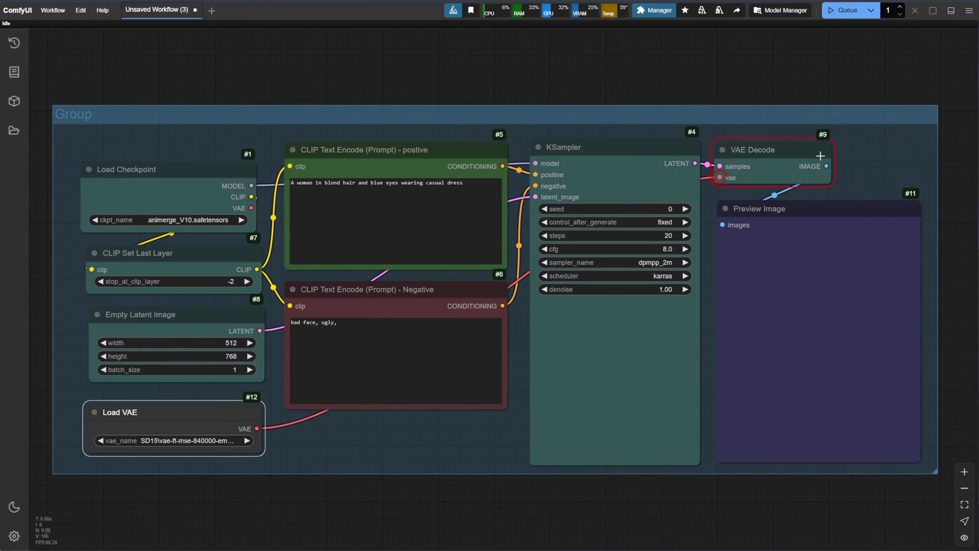
pyautogui.click(876, 153)
pyautogui.click(846, 11)
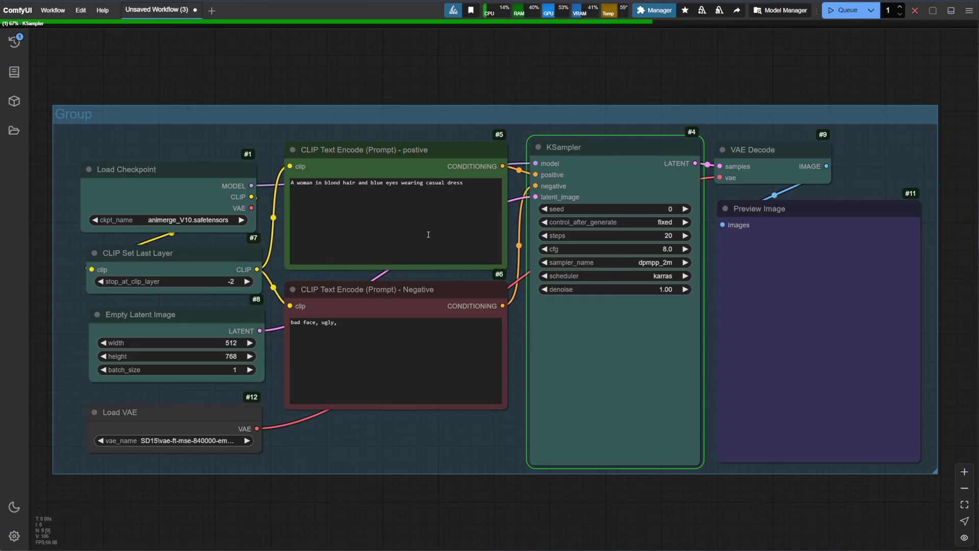
pyautogui.scroll(2, 510, 168)
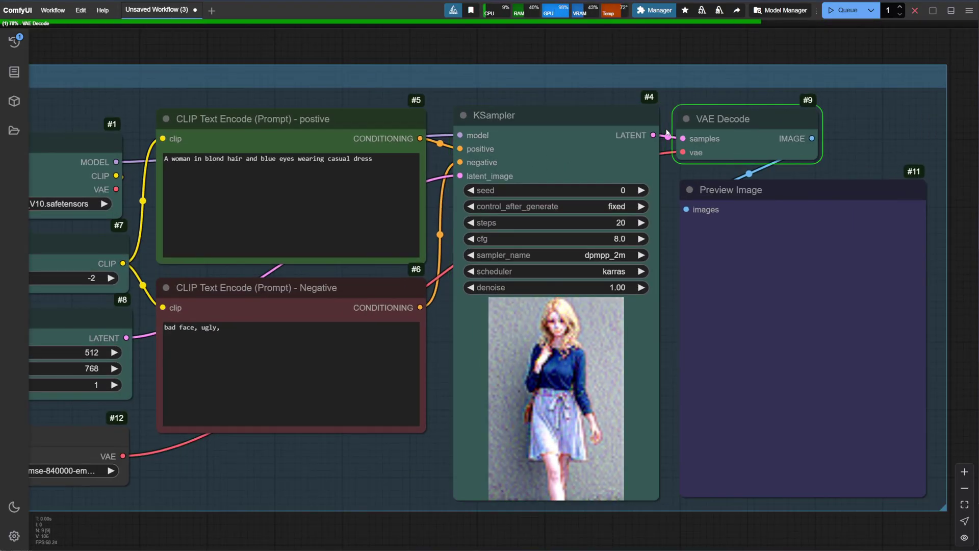
pyautogui.moveTo(882, 338); pyautogui.dragTo(833, 351)
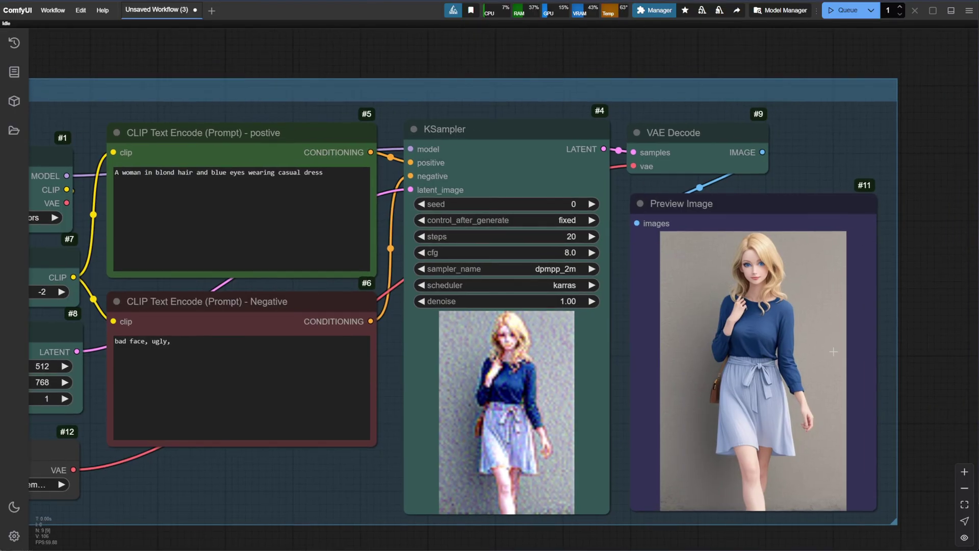
pyautogui.scroll(2, 776, 343)
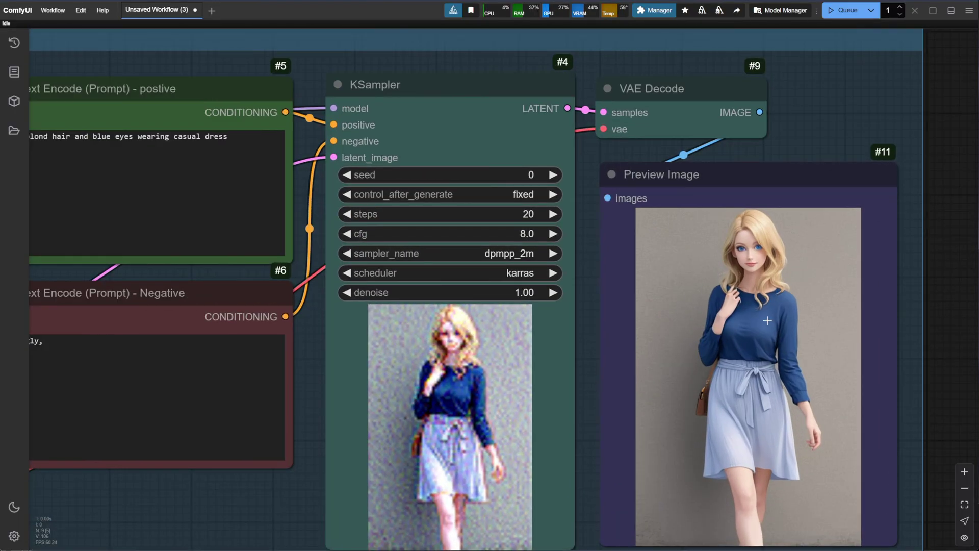
pyautogui.moveTo(767, 320); pyautogui.dragTo(667, 265)
pyautogui.scroll(1, 667, 265)
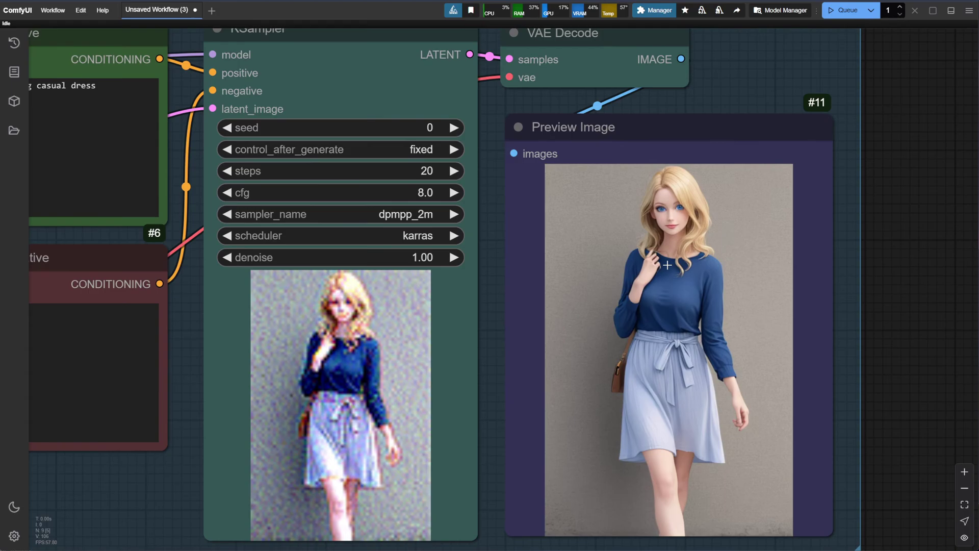
pyautogui.scroll(-4, 582, 273)
pyautogui.moveTo(582, 272); pyautogui.dragTo(687, 260)
pyautogui.scroll(-2, 672, 286)
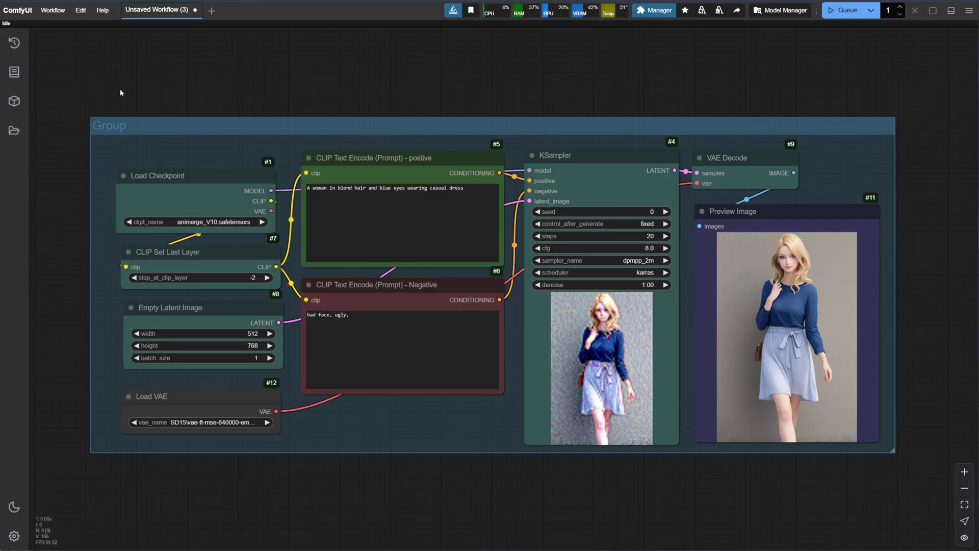
# Step: Open the saved BM_Cifer - SD 1.5 Workflow V1 txt2img Basic and set the Lite Graph Link Render Mode to Straight
pyautogui.click(13, 129)
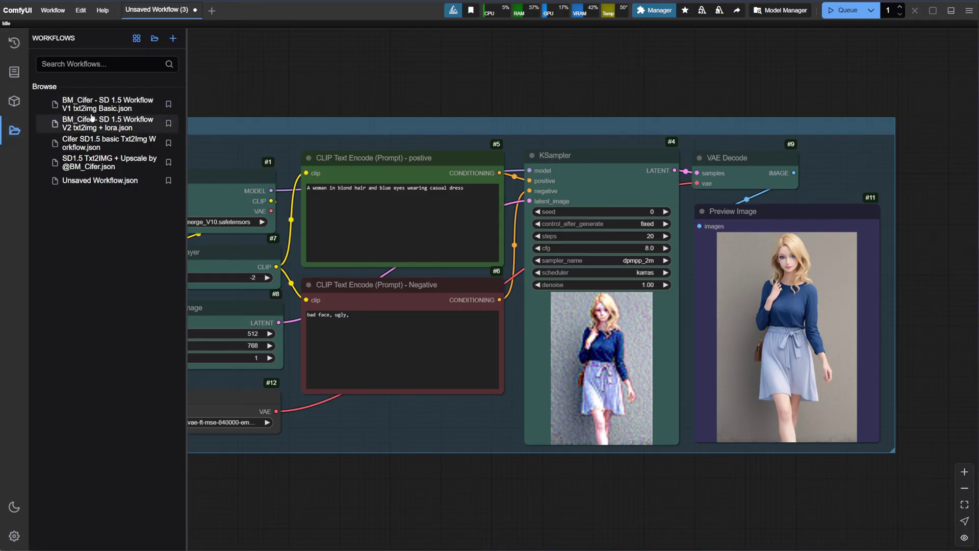
pyautogui.click(76, 122)
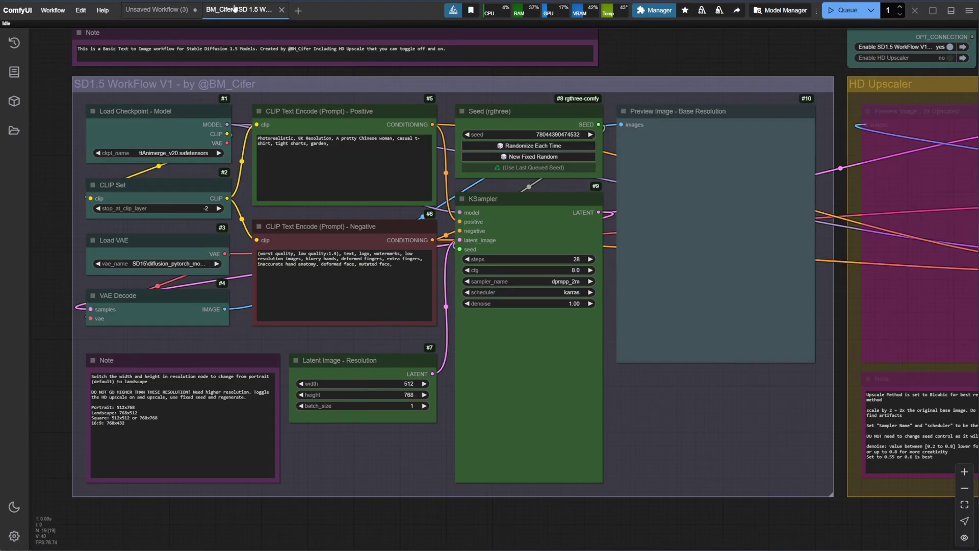
pyautogui.click(14, 535)
pyautogui.click(296, 150)
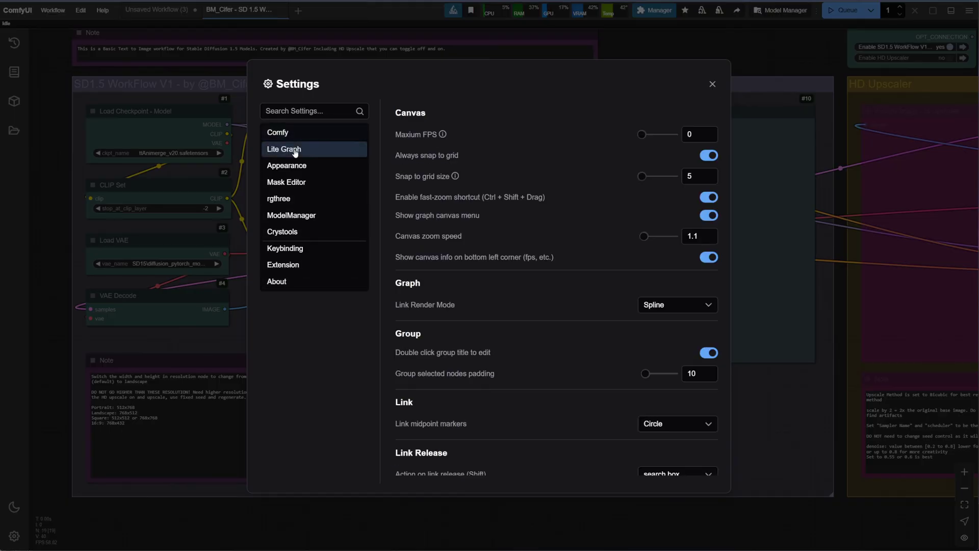
pyautogui.click(677, 304)
pyautogui.click(655, 323)
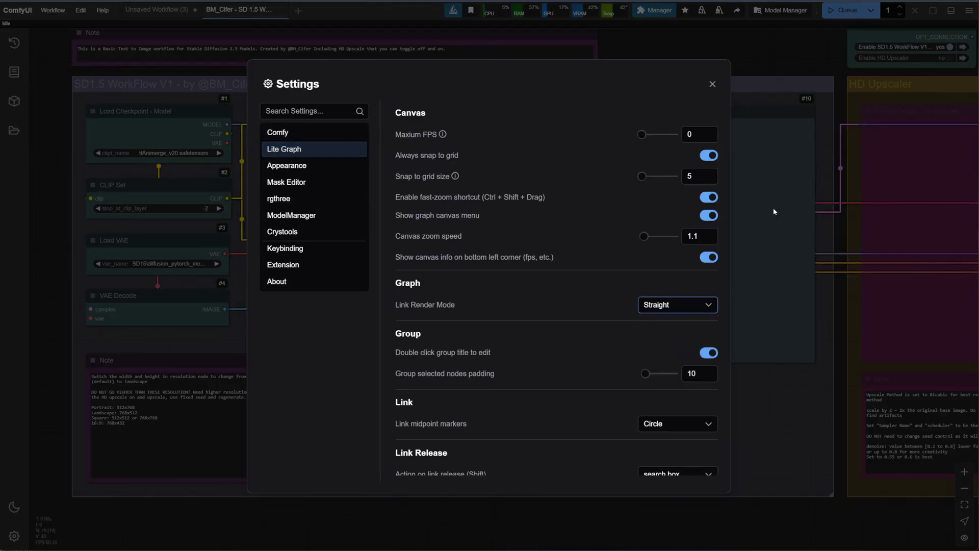
pyautogui.click(712, 85)
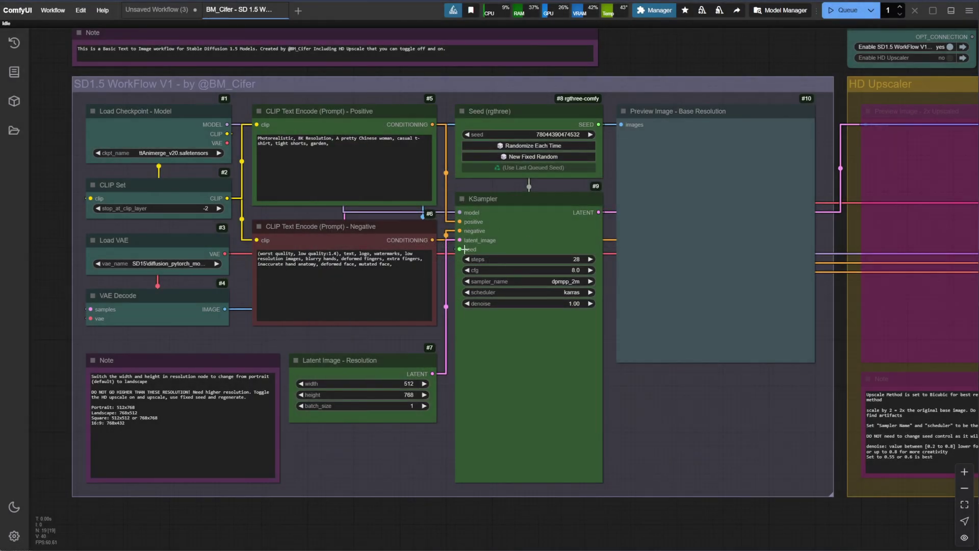
# Step: Examine the node layout of Unsaved Workflow (3) with straight links, and return to the BM_Cifer SD 1.5 workflow
pyautogui.click(158, 9)
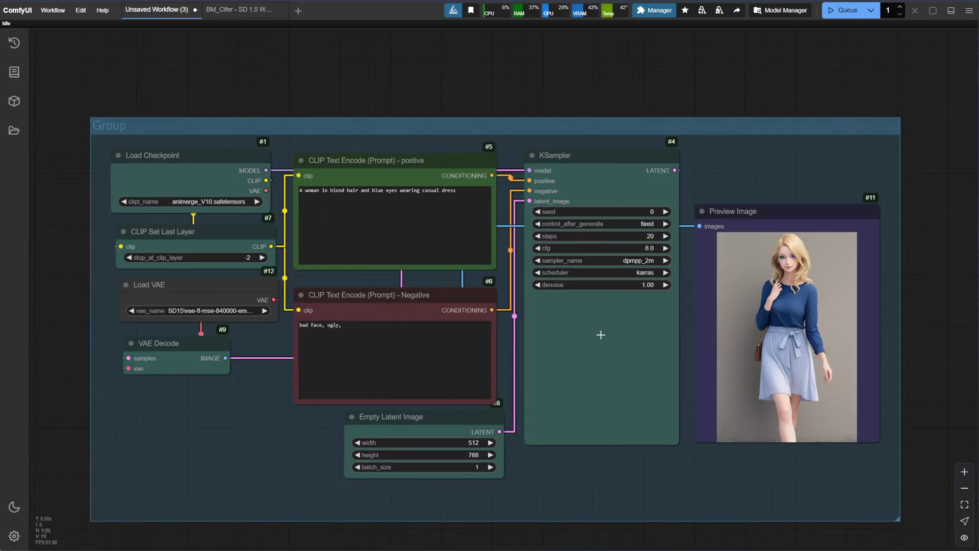
pyautogui.scroll(3, 529, 367)
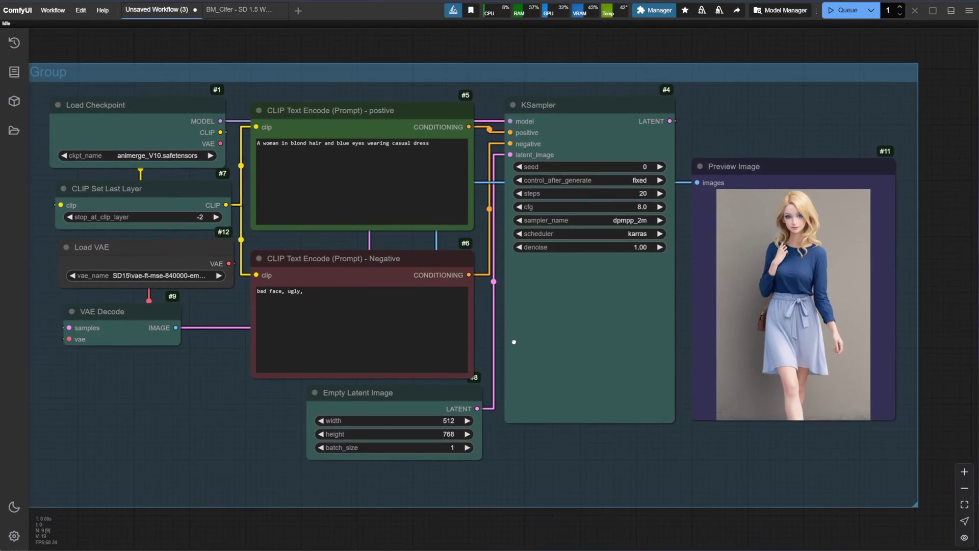
pyautogui.click(239, 9)
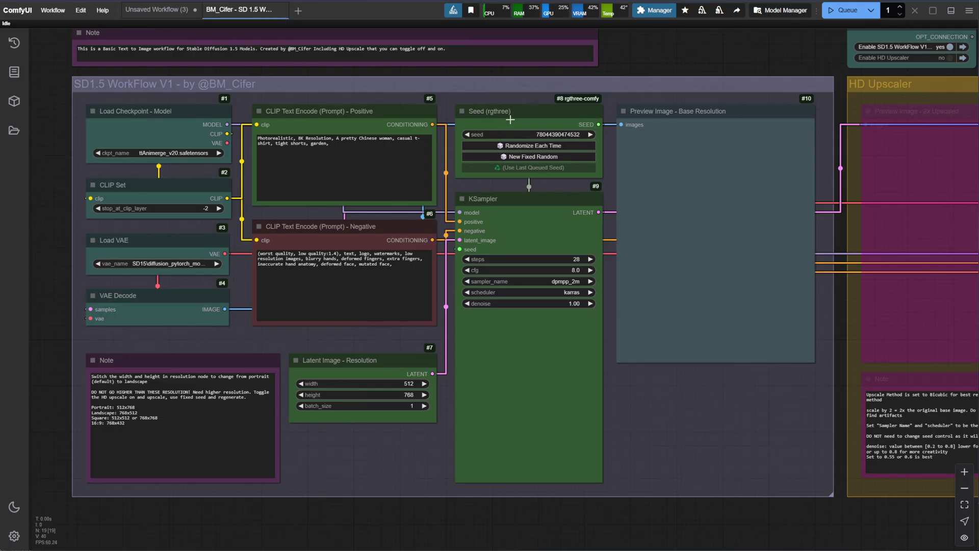
# Step: Set the Seed (rgthree) node to randomize each time, and toggle the HD Upscaler group on and back off
pyautogui.hscroll(5, 509, 119)
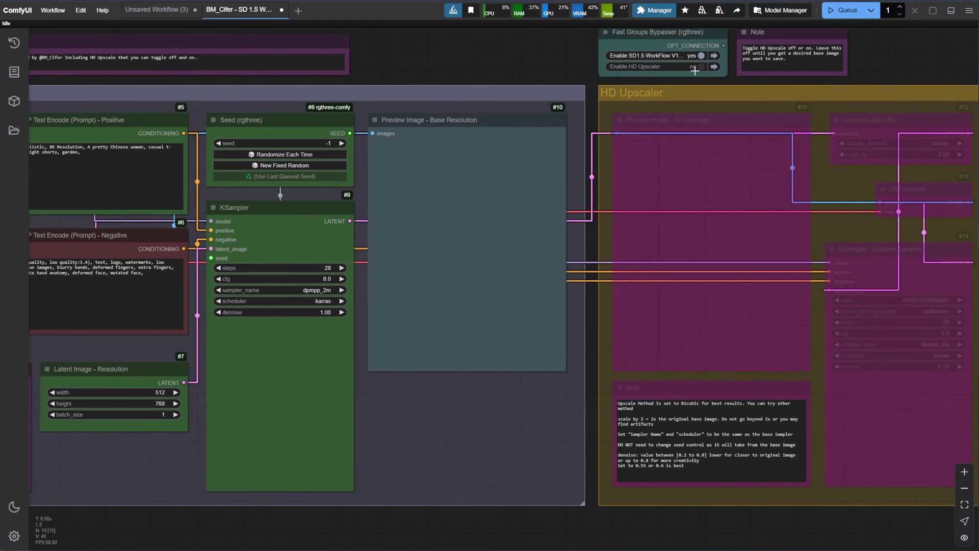
pyautogui.click(699, 67)
pyautogui.click(703, 67)
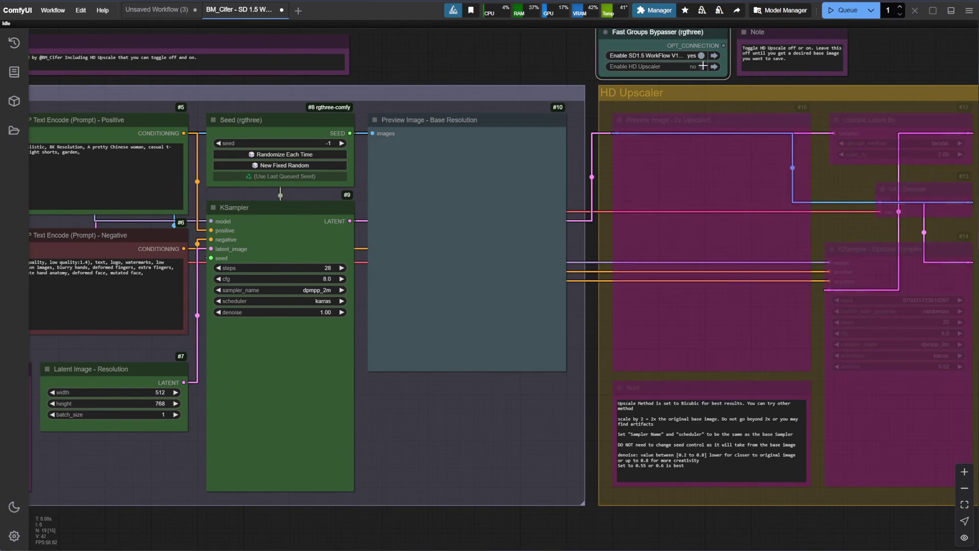
pyautogui.hscroll(-3, 720, 135)
pyautogui.hscroll(-3, 720, 135)
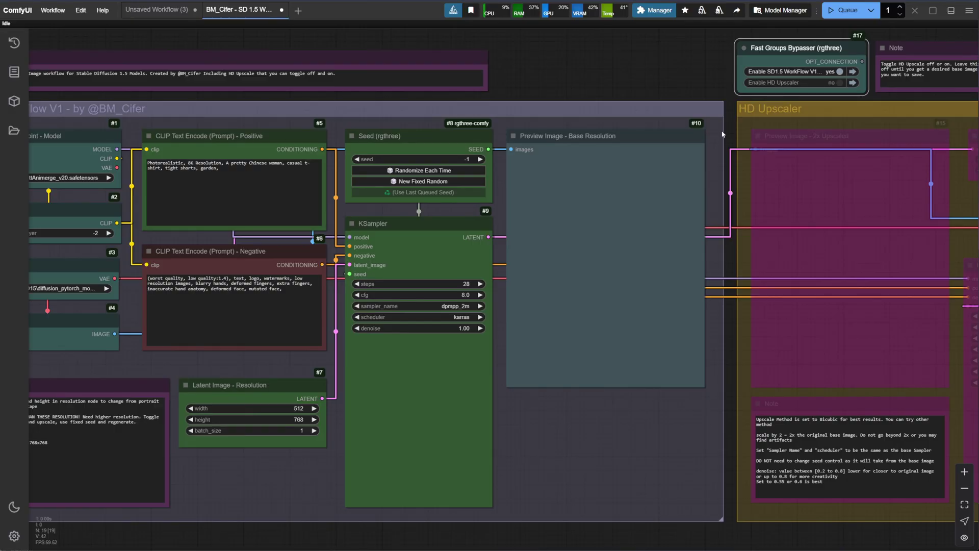
pyautogui.moveTo(721, 134)
pyautogui.mouseDown()
pyautogui.moveTo(594, 115)
pyautogui.moveTo(718, 138)
pyautogui.mouseUp()
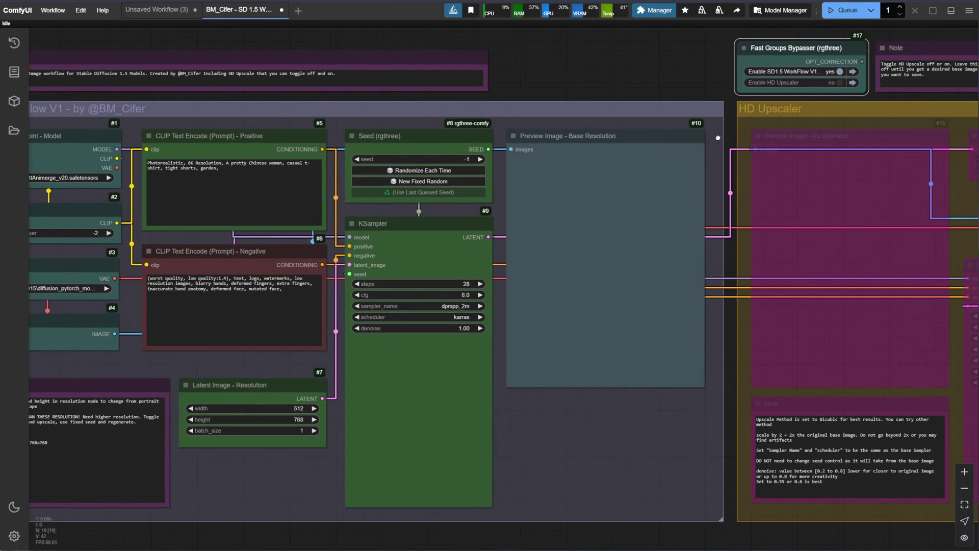
# Step: Run the SD1.5 workflow with the HD Upscaler bypassed and examine the image in Preview Image - Base Resolution
pyautogui.click(844, 13)
pyautogui.moveTo(562, 241); pyautogui.dragTo(662, 230)
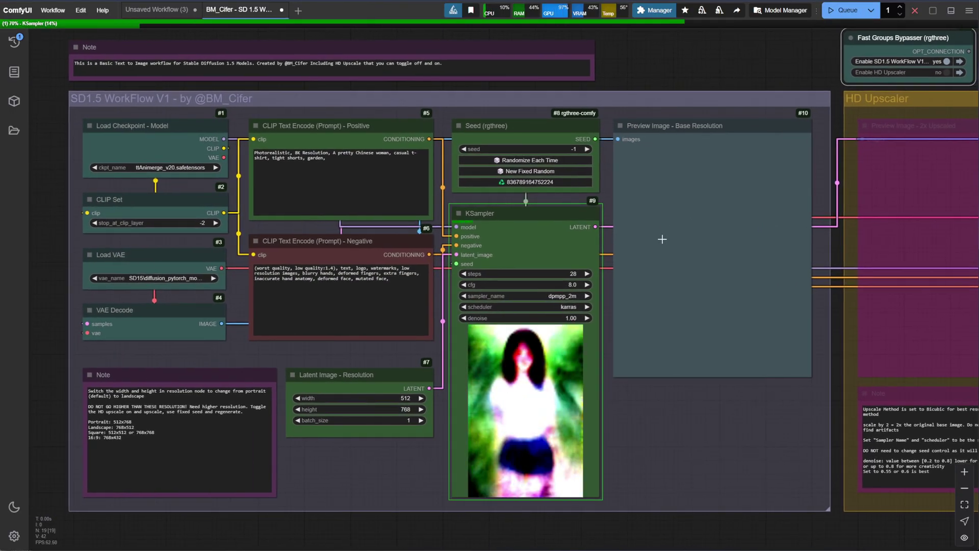
pyautogui.hscroll(2, 677, 245)
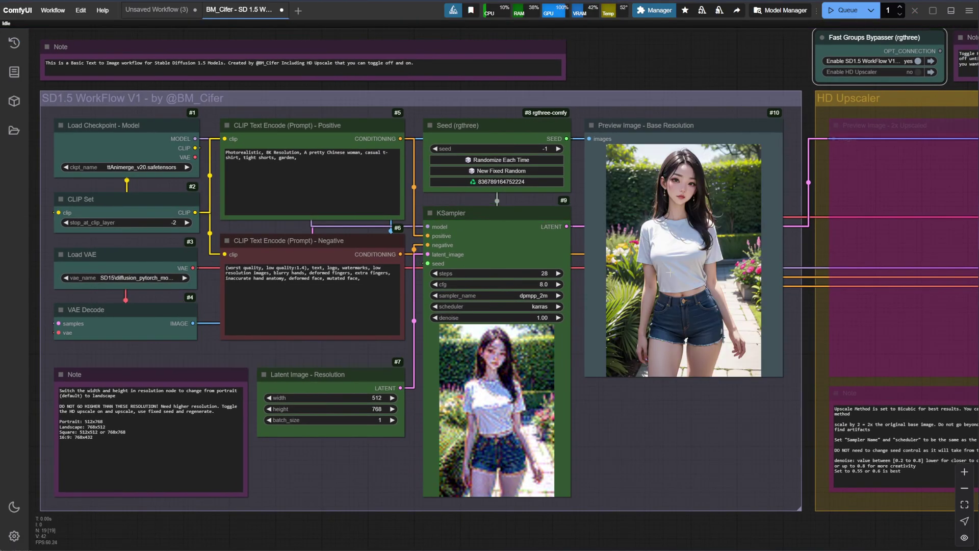
pyautogui.scroll(5, 680, 260)
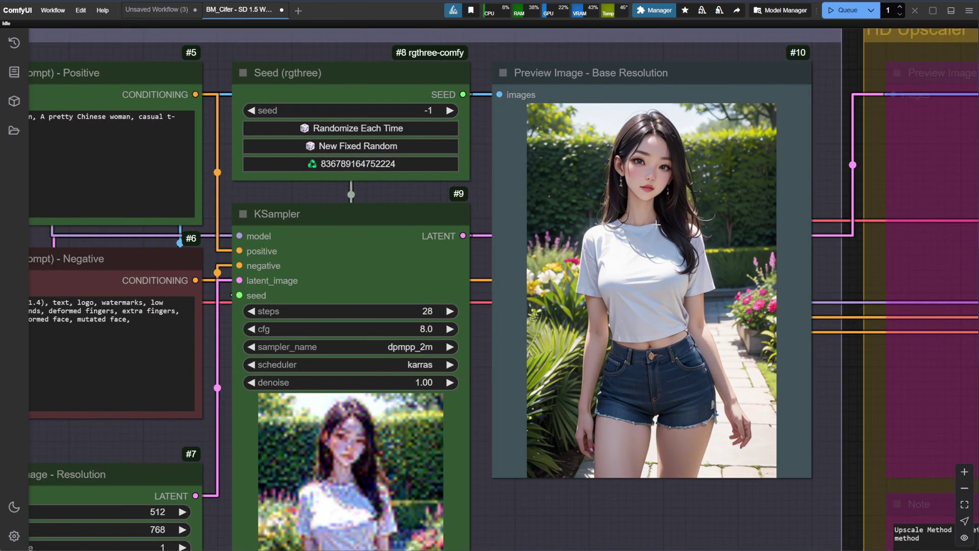
pyautogui.moveTo(659, 218); pyautogui.dragTo(662, 237)
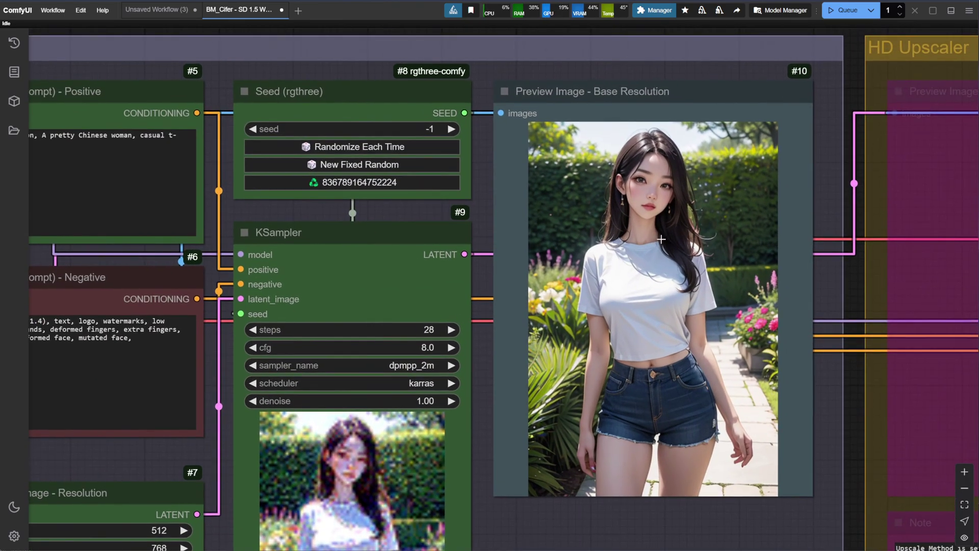
pyautogui.scroll(-8, 661, 239)
pyautogui.scroll(2, 547, 216)
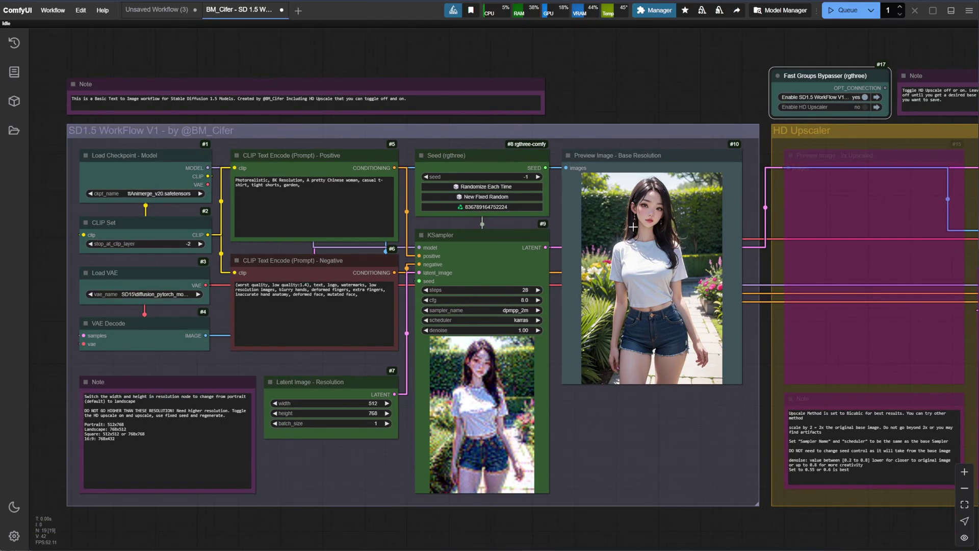
pyautogui.scroll(3, 547, 216)
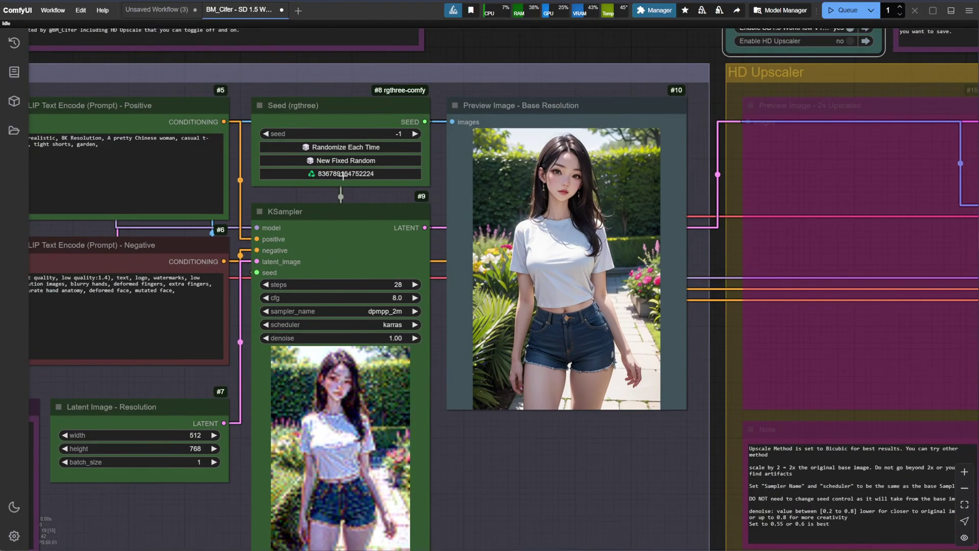
pyautogui.scroll(3, 343, 174)
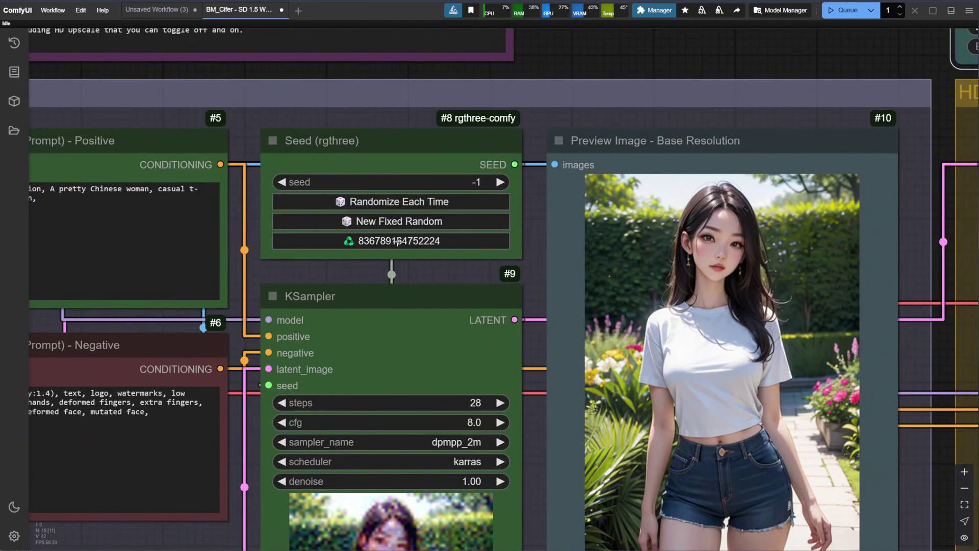
pyautogui.click(397, 241)
# Step: Enable the HD Upscaler group in the Fast Groups Bypasser and run the workflow to generate the 2x upscaled image
pyautogui.moveTo(631, 235); pyautogui.dragTo(365, 185)
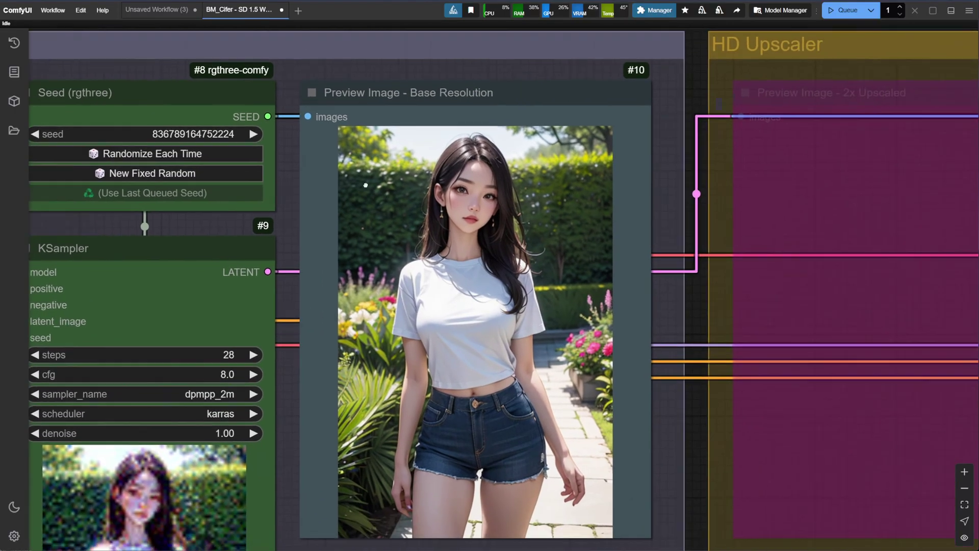
pyautogui.scroll(-5, 391, 234)
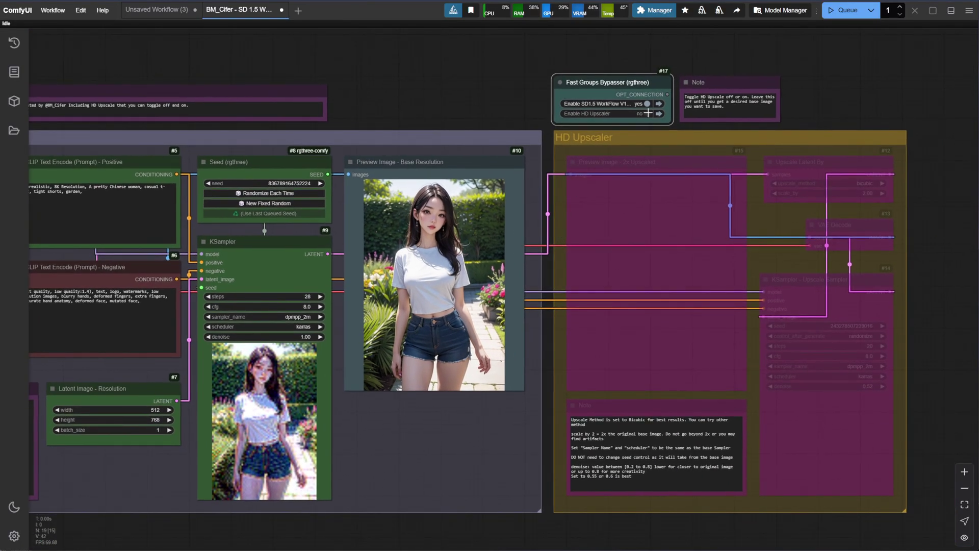
pyautogui.click(648, 113)
pyautogui.moveTo(708, 178); pyautogui.dragTo(573, 175)
pyautogui.scroll(2, 582, 190)
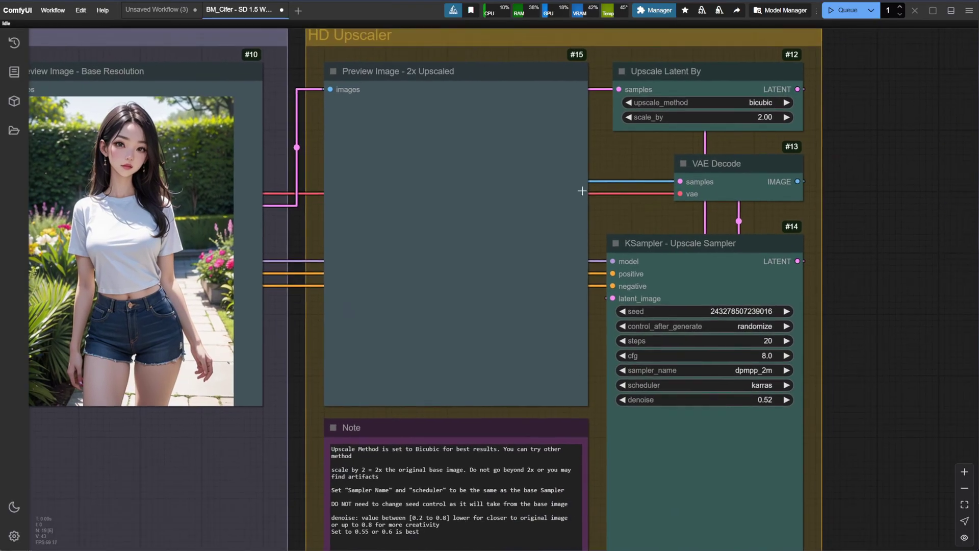
pyautogui.click(858, 10)
pyautogui.moveTo(732, 244); pyautogui.dragTo(703, 206)
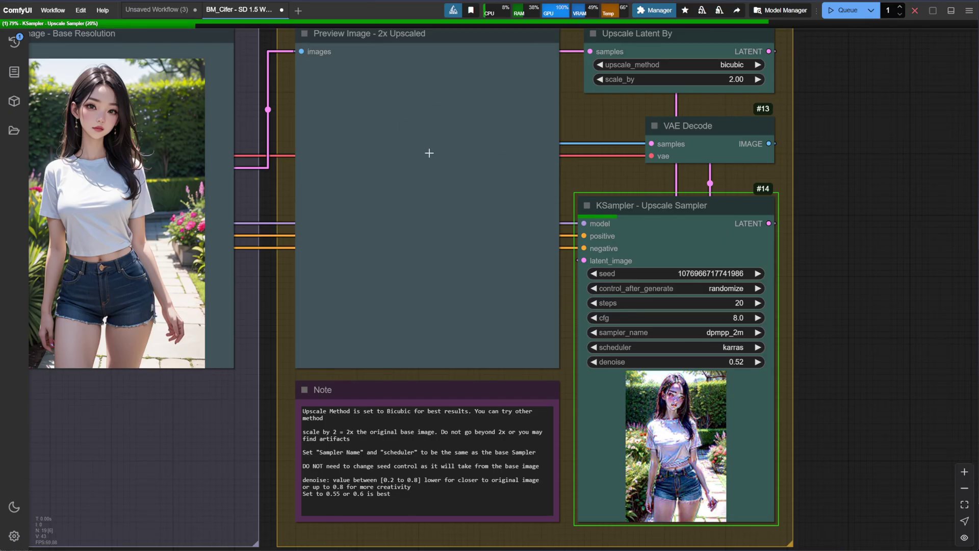
pyautogui.moveTo(430, 153); pyautogui.dragTo(455, 161)
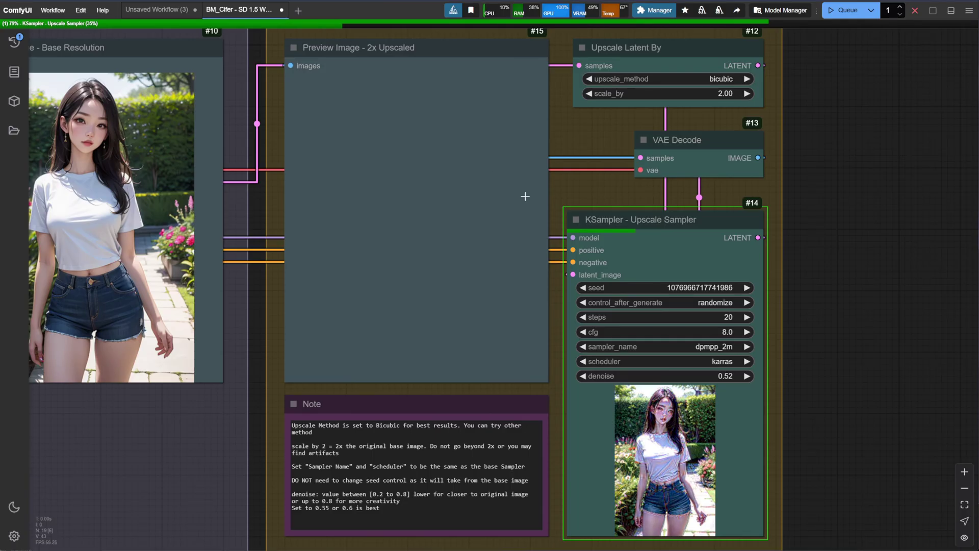
pyautogui.scroll(-1, 497, 187)
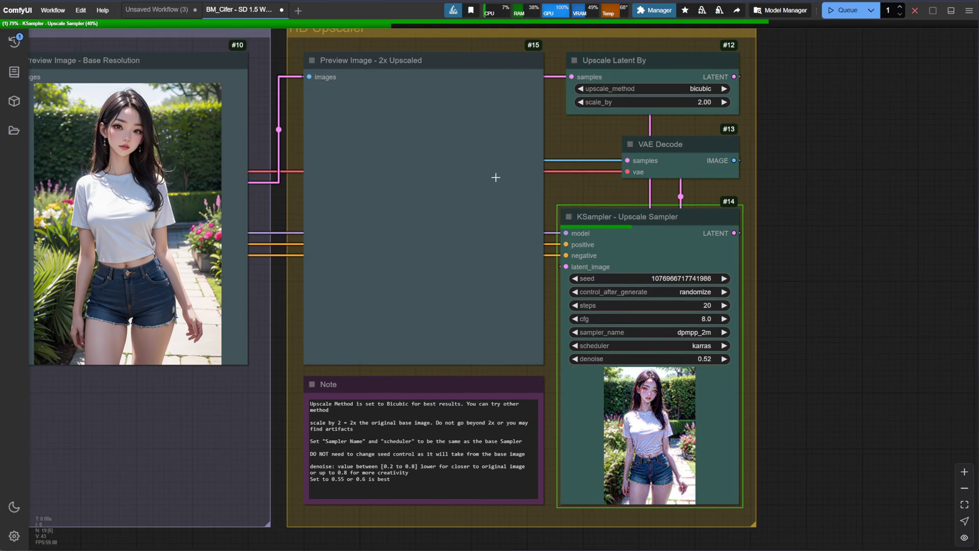
pyautogui.moveTo(505, 185); pyautogui.dragTo(511, 192)
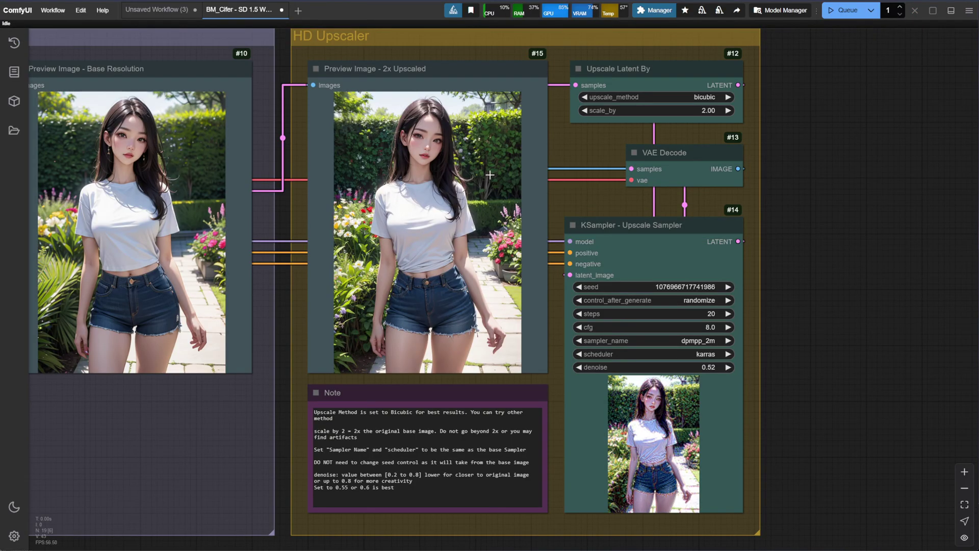
# Step: Compare the base-resolution preview closely with the 2x upscaled preview
pyautogui.scroll(4, 489, 174)
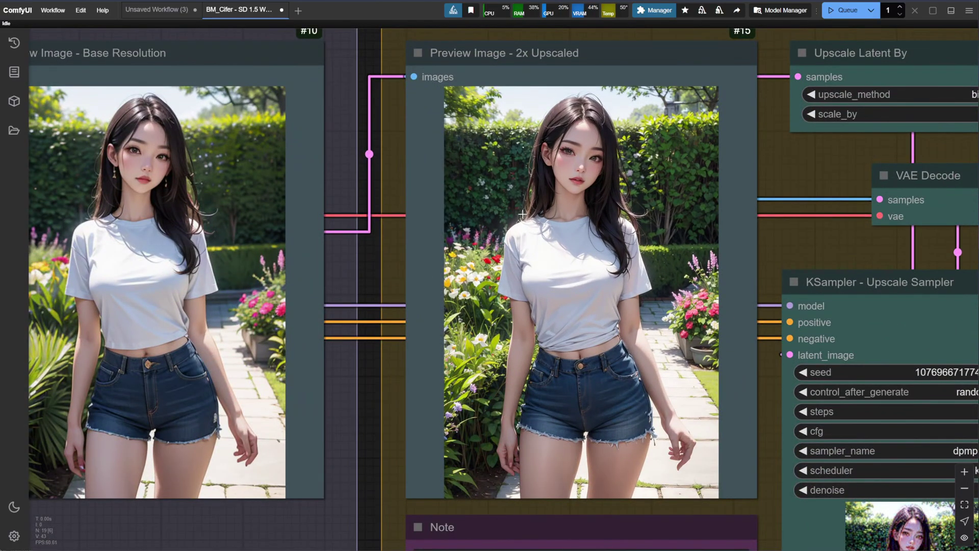
pyautogui.moveTo(522, 214); pyautogui.dragTo(678, 237)
pyautogui.scroll(1, 619, 246)
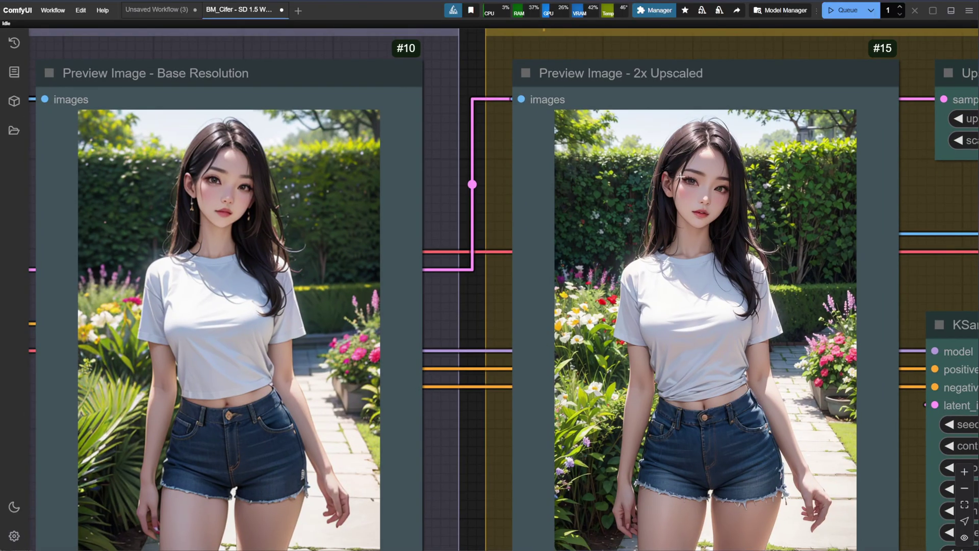
# Step: Add an Image Comparer (rgthree) node to the empty canvas beside the HD Upscaler group
pyautogui.moveTo(721, 254); pyautogui.dragTo(621, 224)
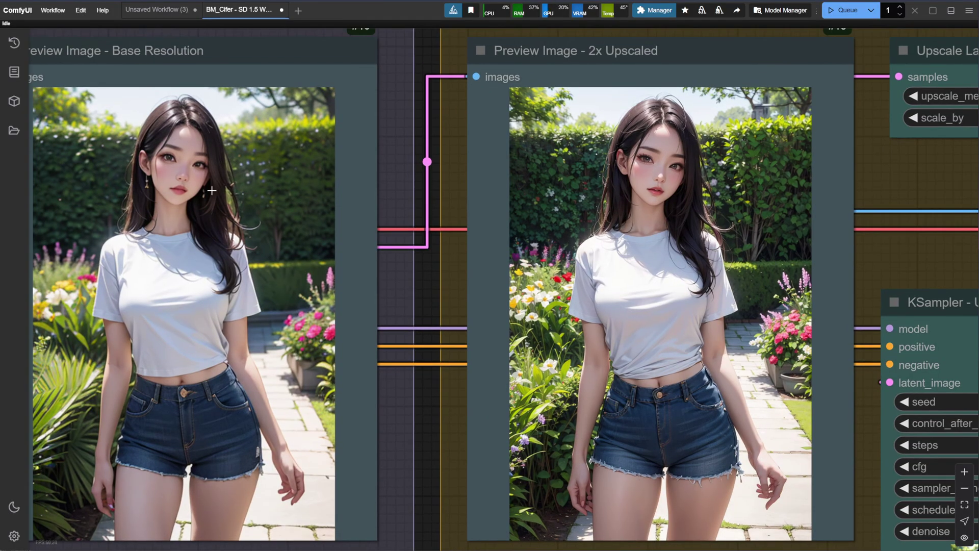
pyautogui.moveTo(463, 219); pyautogui.dragTo(447, 287)
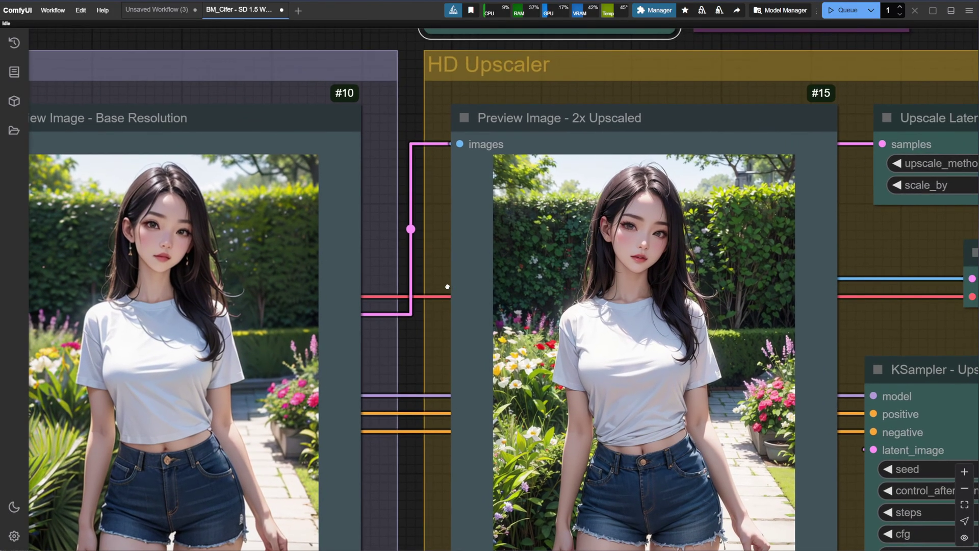
pyautogui.doubleClick(447, 287)
pyautogui.write('ima')
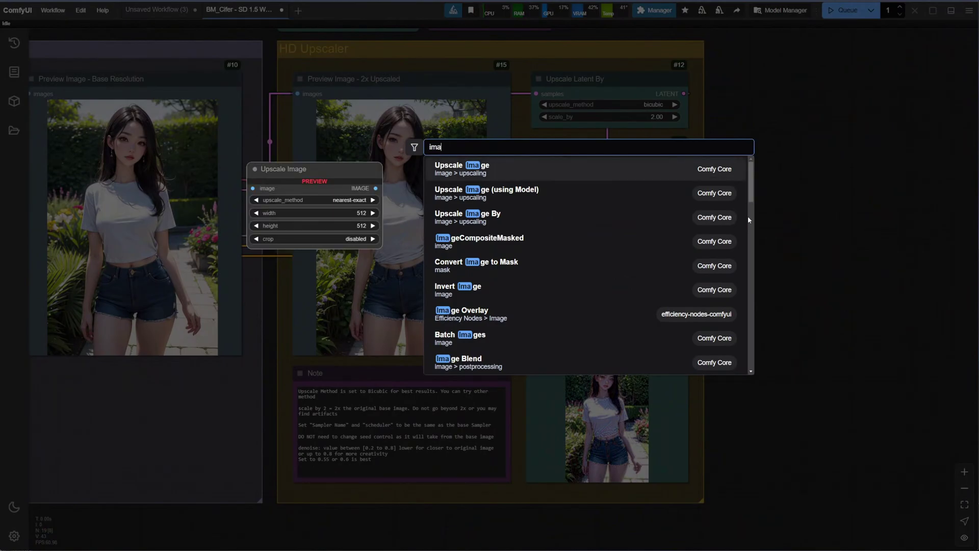
pyautogui.write('ge com')
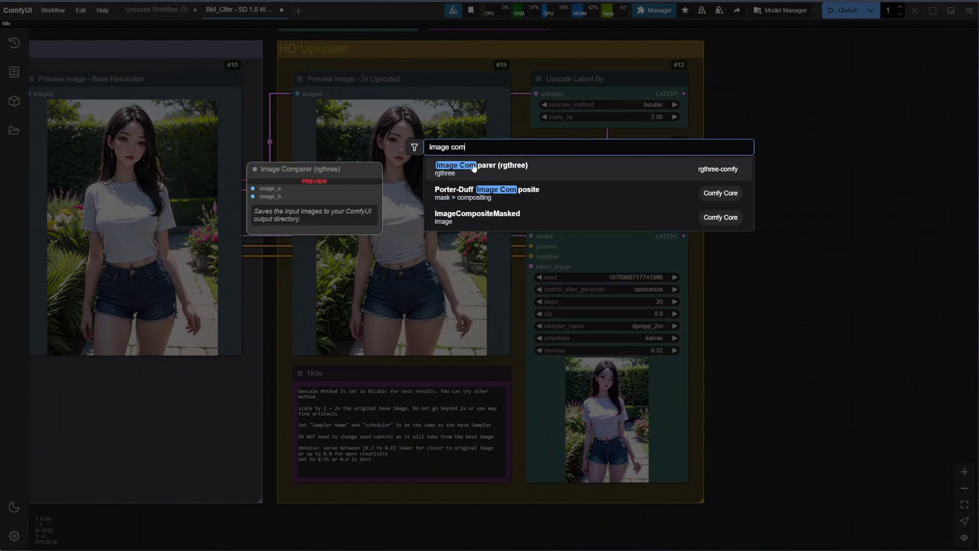
pyautogui.press('Return')
pyautogui.moveTo(805, 212); pyautogui.dragTo(770, 207)
# Step: Connect the upscaler's VAE Decode image to the comparer's image_a and the base workflow's VAE Decode image to image_b
pyautogui.moveTo(647, 158); pyautogui.dragTo(503, 248)
pyautogui.moveTo(504, 247); pyautogui.dragTo(568, 227)
pyautogui.scroll(-3, 332, 235)
pyautogui.scroll(2, 753, 162)
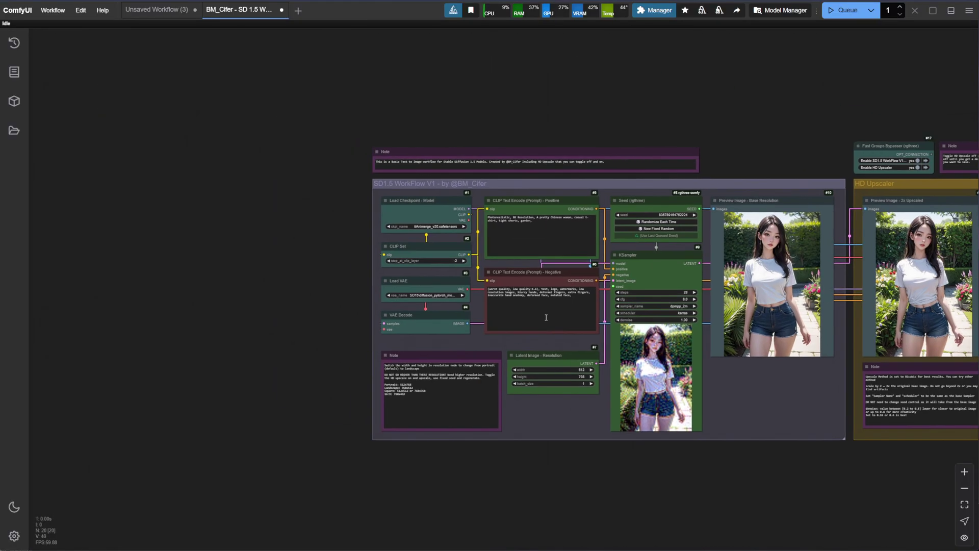
pyautogui.scroll(3, 765, 168)
# Step: Run the workflow, then enlarge the Image Comparer node and align it beside the HD Upscaler group
pyautogui.hotkey('ctrl', 'Return')
pyautogui.moveTo(830, 193); pyautogui.dragTo(944, 469)
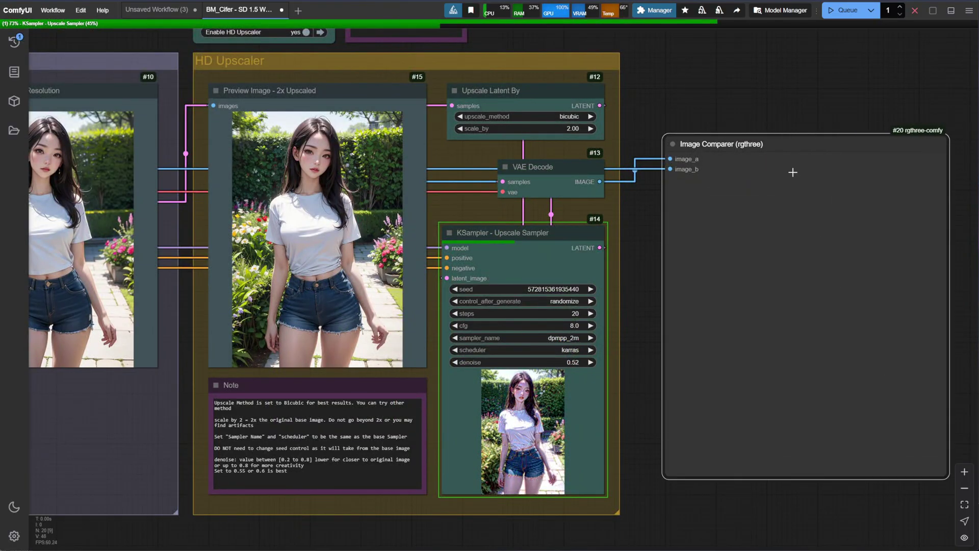
pyautogui.moveTo(759, 144); pyautogui.dragTo(733, 63)
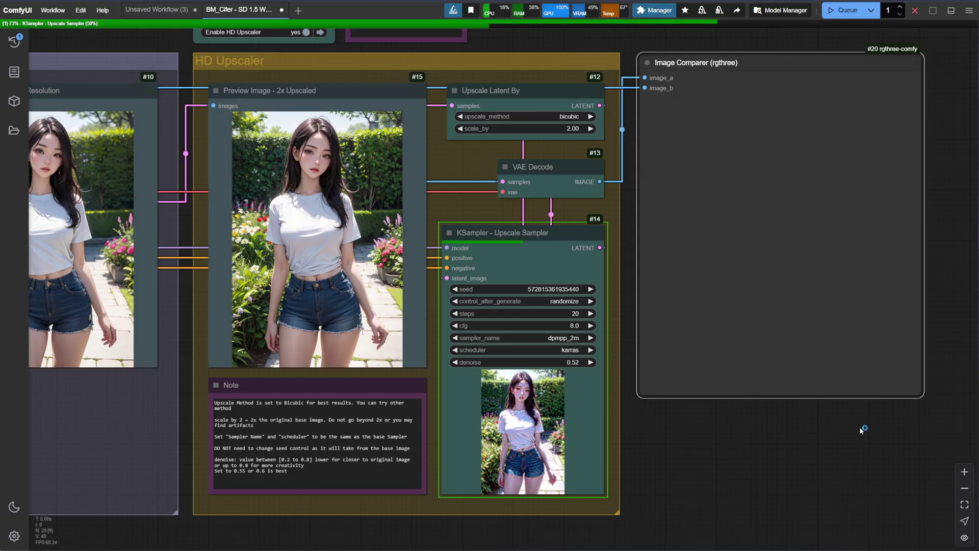
pyautogui.moveTo(920, 392); pyautogui.dragTo(931, 503)
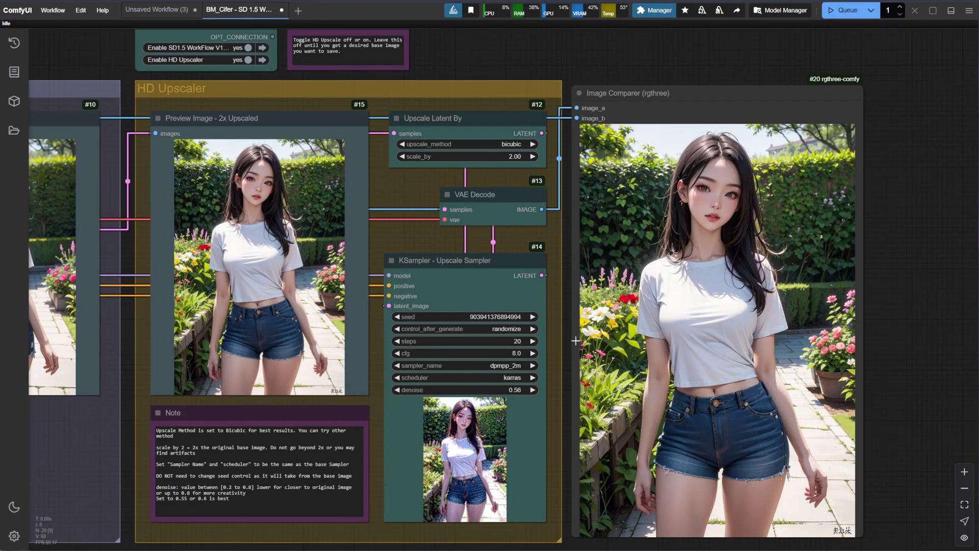
# Step: Examine the base and upscaled images up close in the Image Comparer, checking face, hands, clothing and garden details
pyautogui.moveTo(876, 307); pyautogui.dragTo(805, 329)
pyautogui.scroll(3, 805, 329)
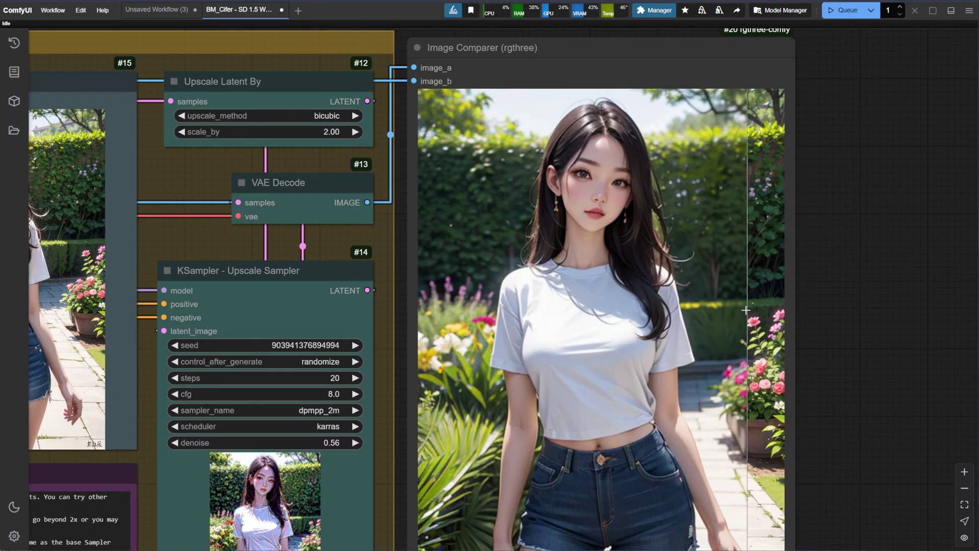
pyautogui.scroll(8, 727, 406)
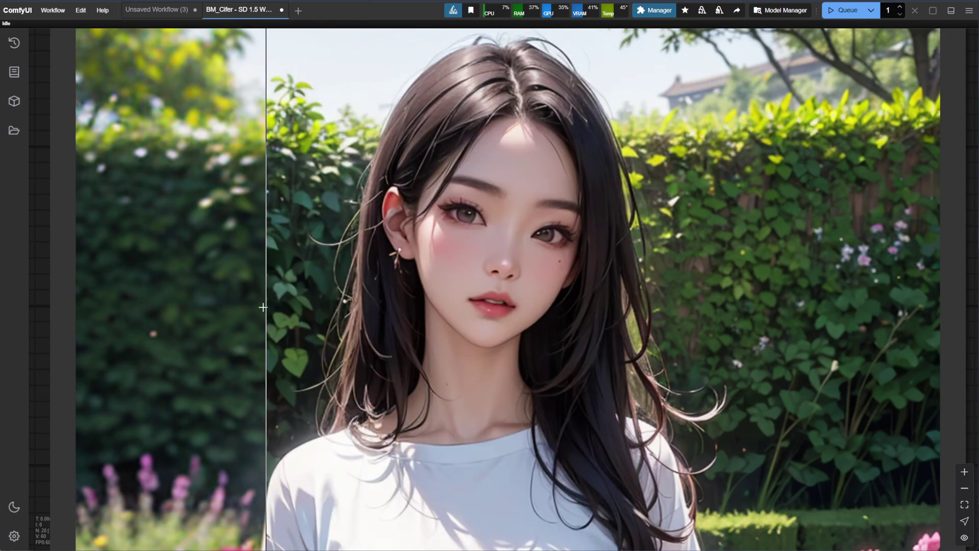
pyautogui.moveTo(280, 313); pyautogui.dragTo(397, 220)
pyautogui.scroll(-3, 302, 247)
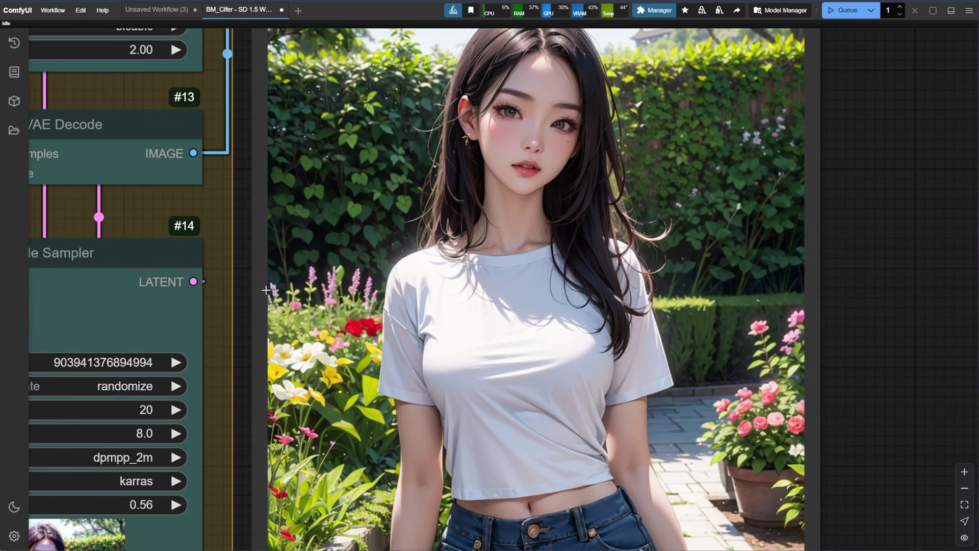
pyautogui.moveTo(714, 275); pyautogui.dragTo(817, 155)
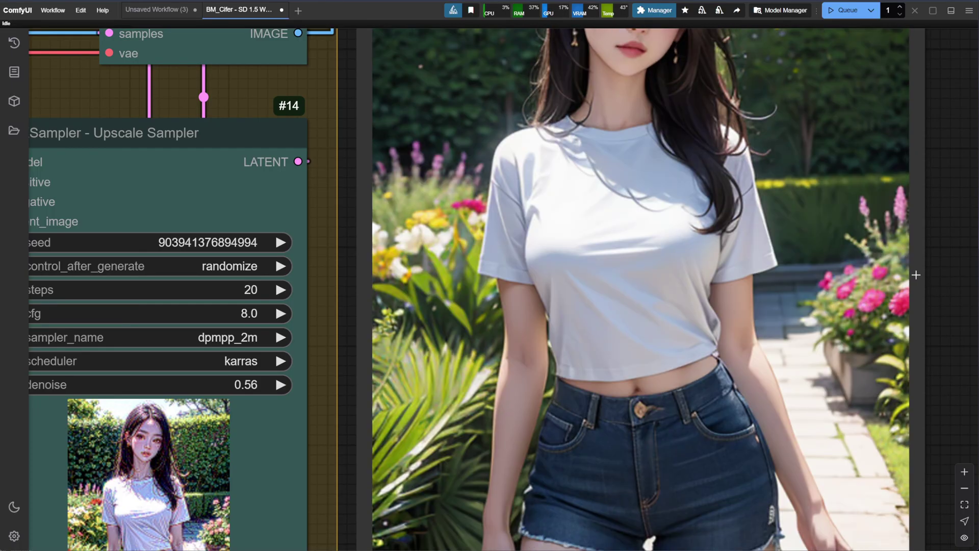
pyautogui.scroll(3, 916, 274)
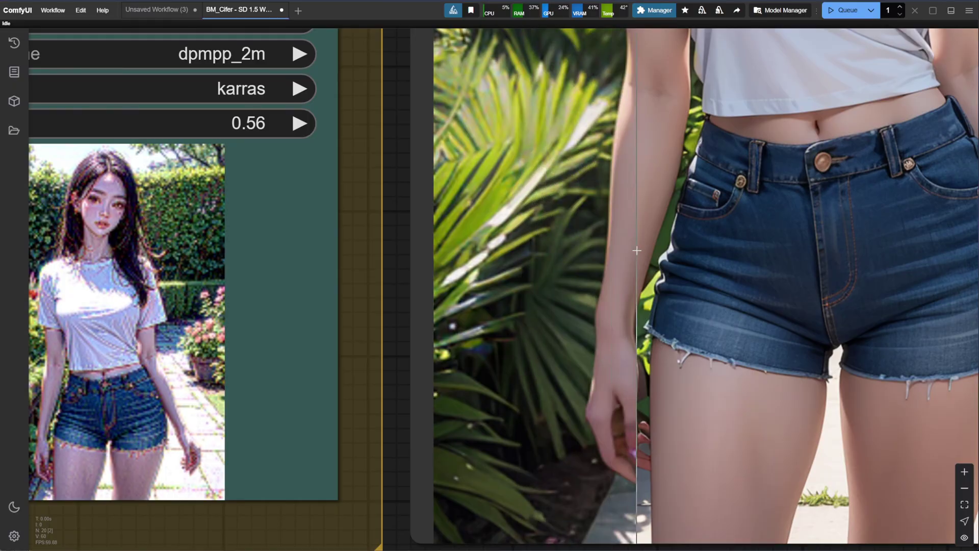
pyautogui.scroll(-2, 560, 271)
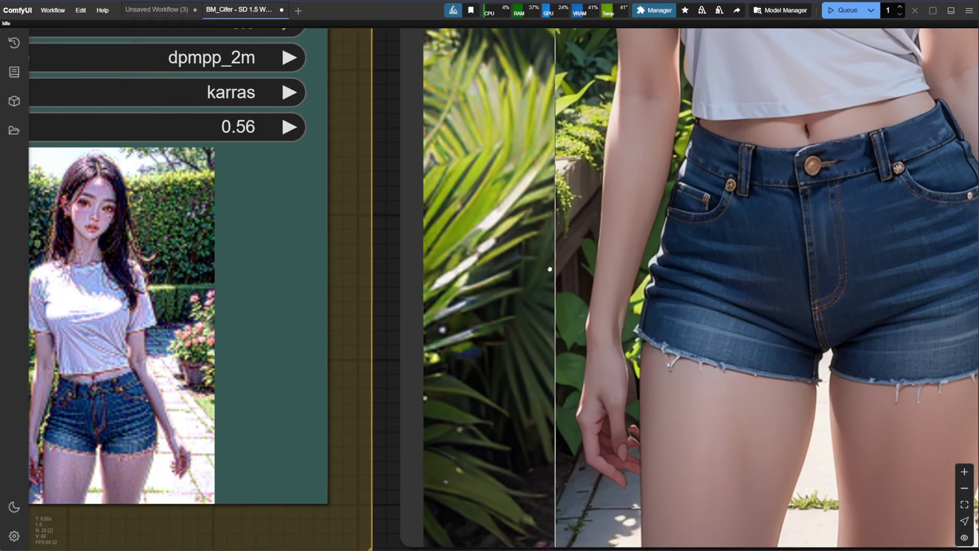
pyautogui.scroll(2, 556, 276)
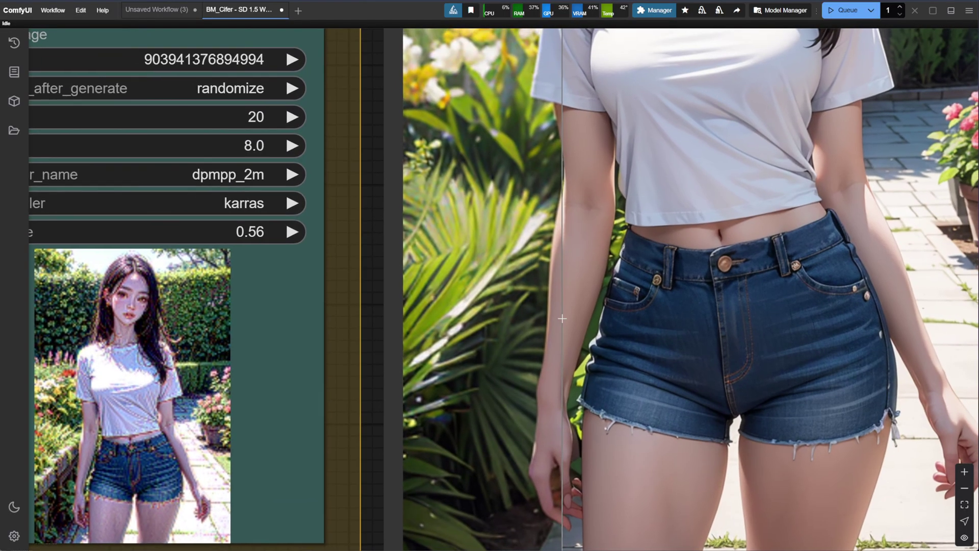
pyautogui.scroll(-5, 499, 273)
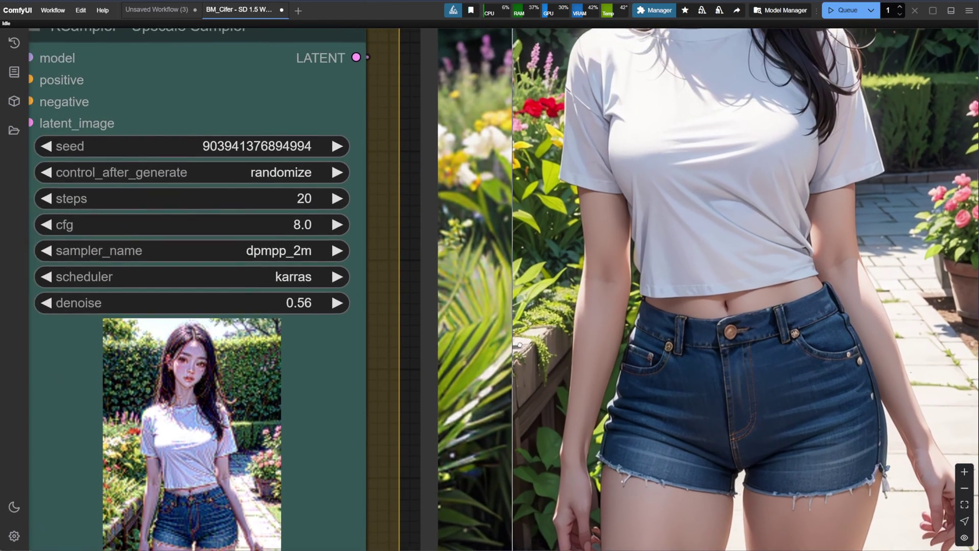
pyautogui.scroll(2, 658, 291)
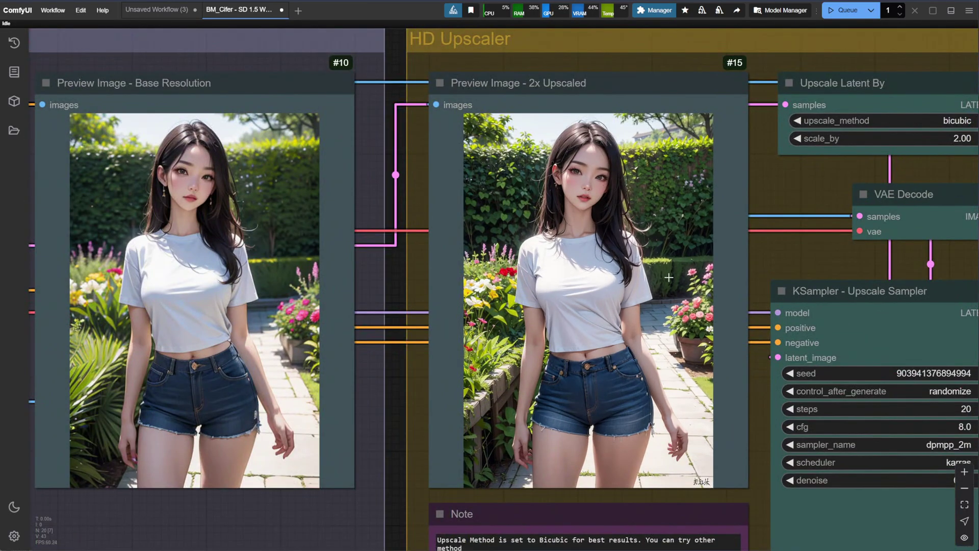
# Step: Show the open, copy and save image options of the Preview Image - 2x Upscaled node without choosing any
pyautogui.rightClick(570, 213)
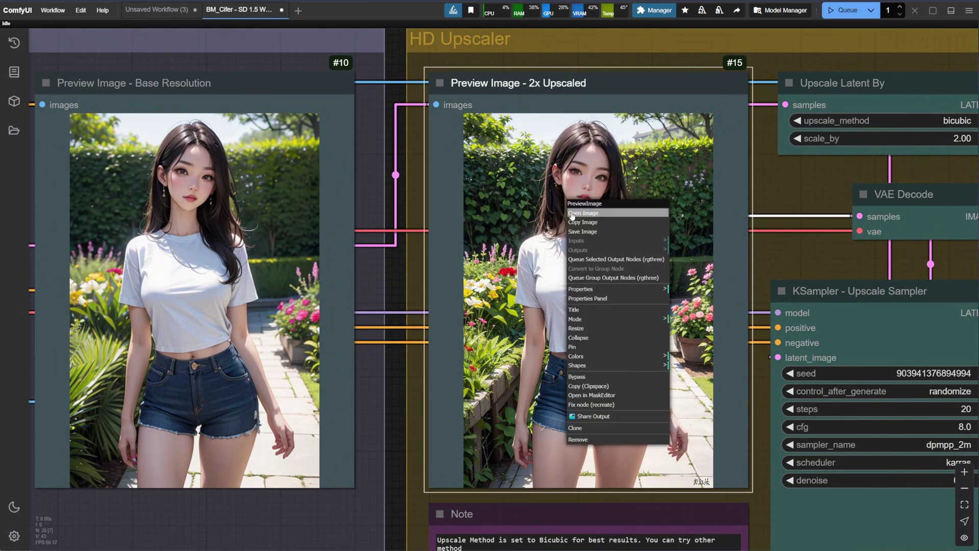
pyautogui.click(490, 89)
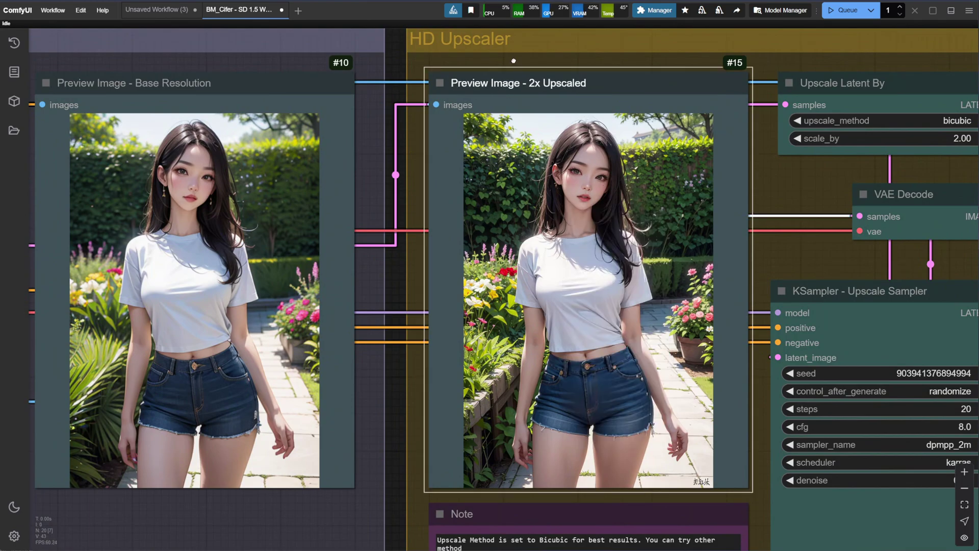
pyautogui.hscroll(-5, 552, 188)
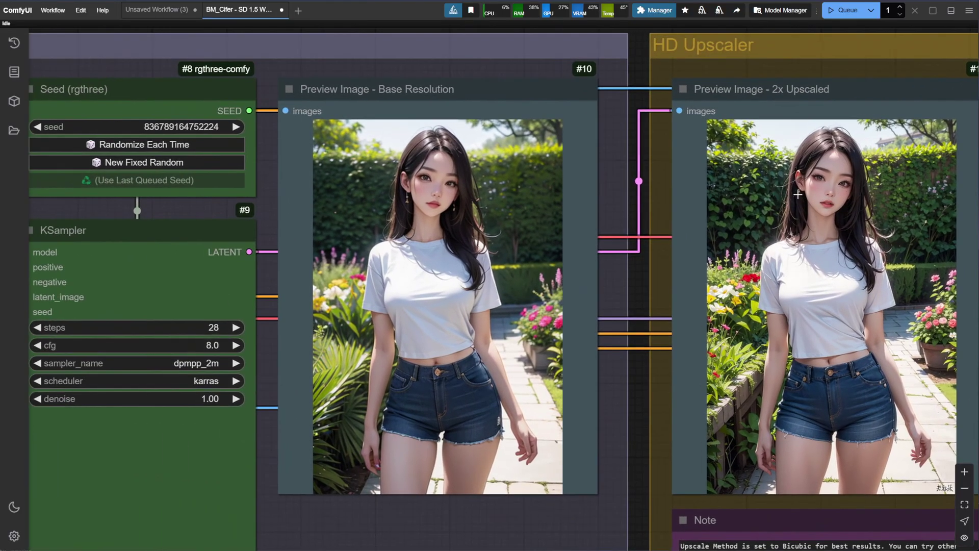
# Step: Switch to Unsaved Workflow (3), show its Preview Image node's image options without choosing any, and review the whole workflow
pyautogui.click(161, 8)
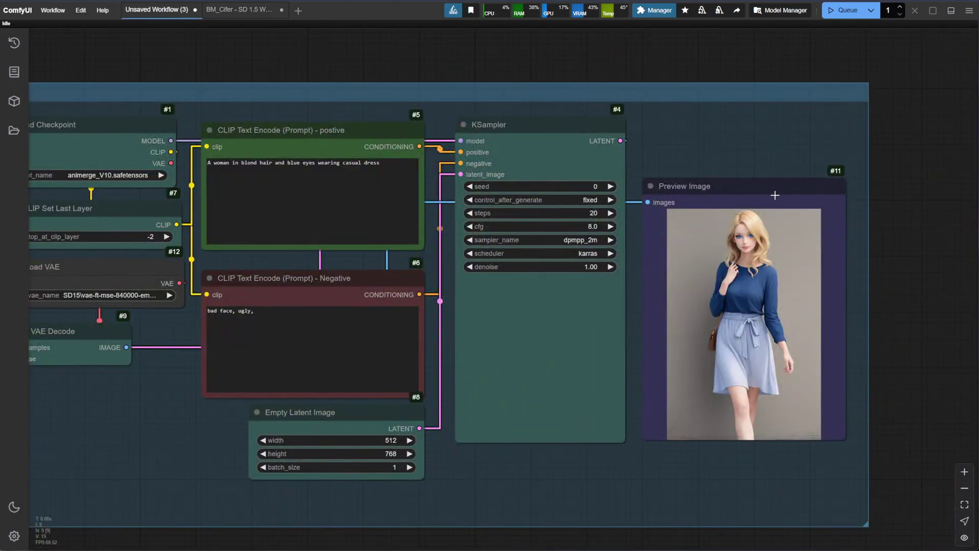
pyautogui.rightClick(718, 235)
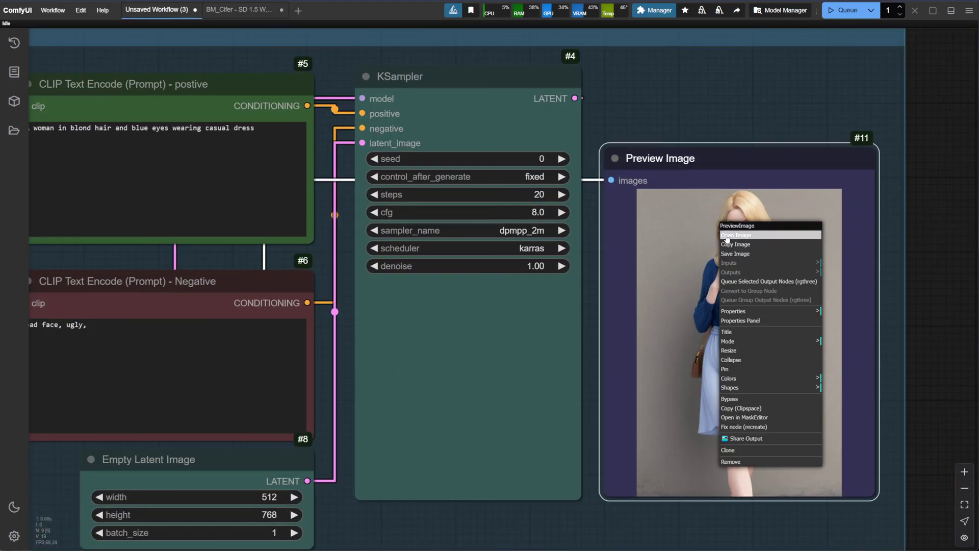
pyautogui.click(724, 128)
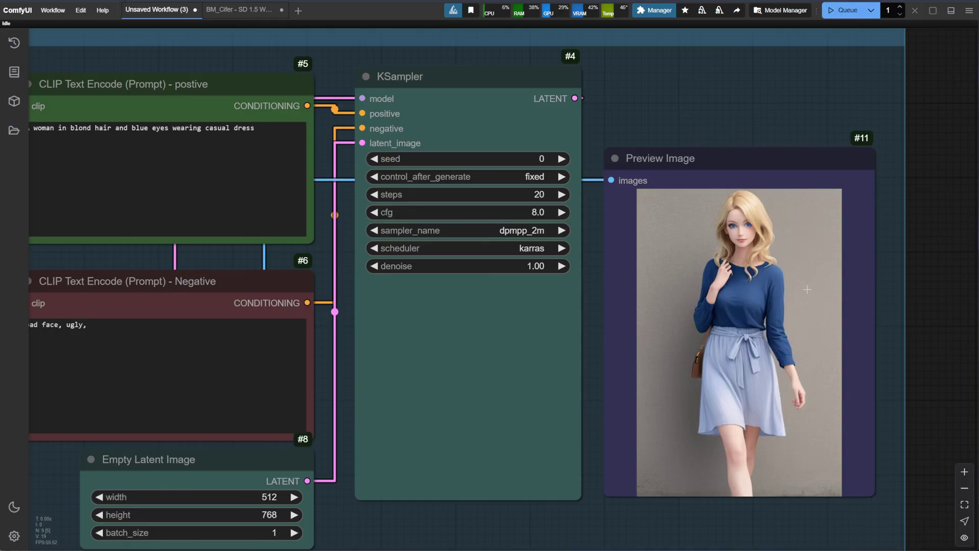
pyautogui.scroll(-2, 660, 159)
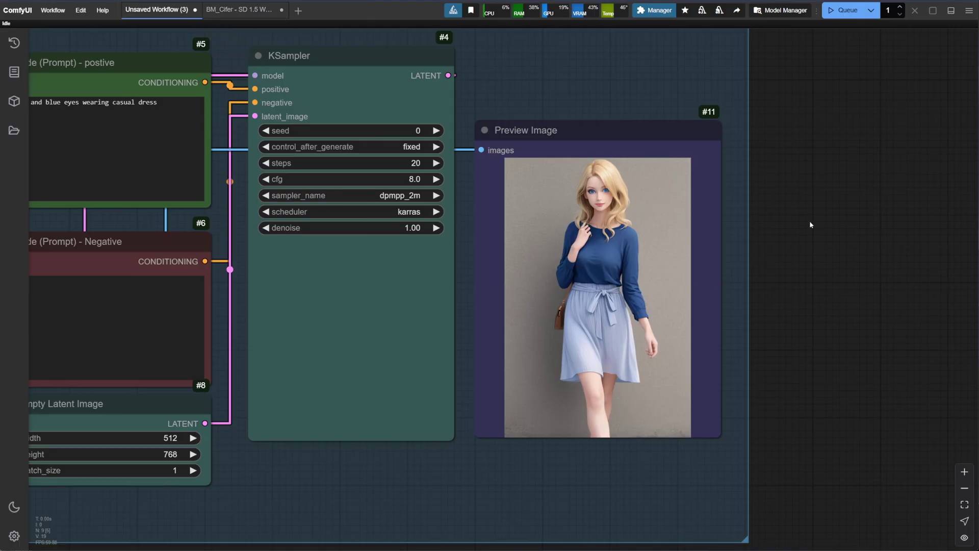
pyautogui.moveTo(843, 249); pyautogui.dragTo(957, 278)
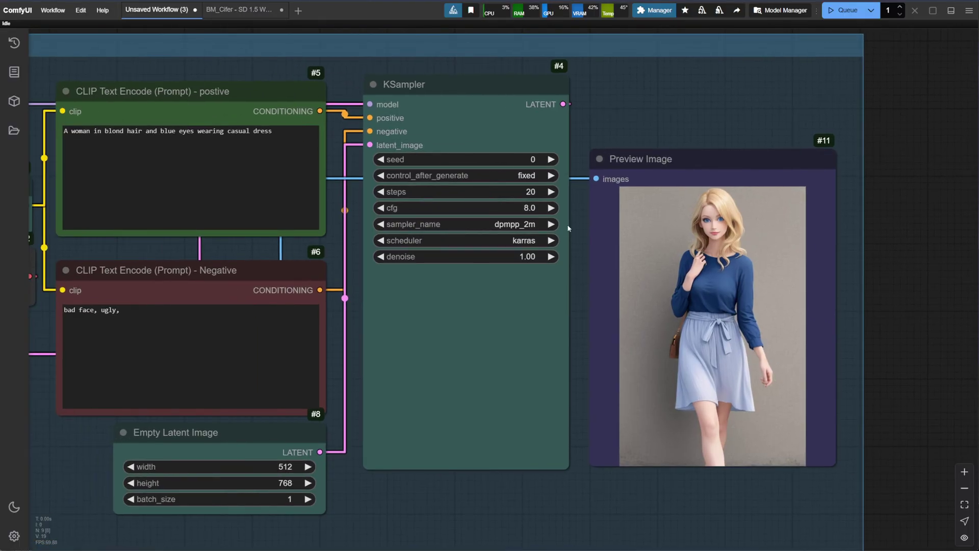
pyautogui.scroll(-3, 568, 228)
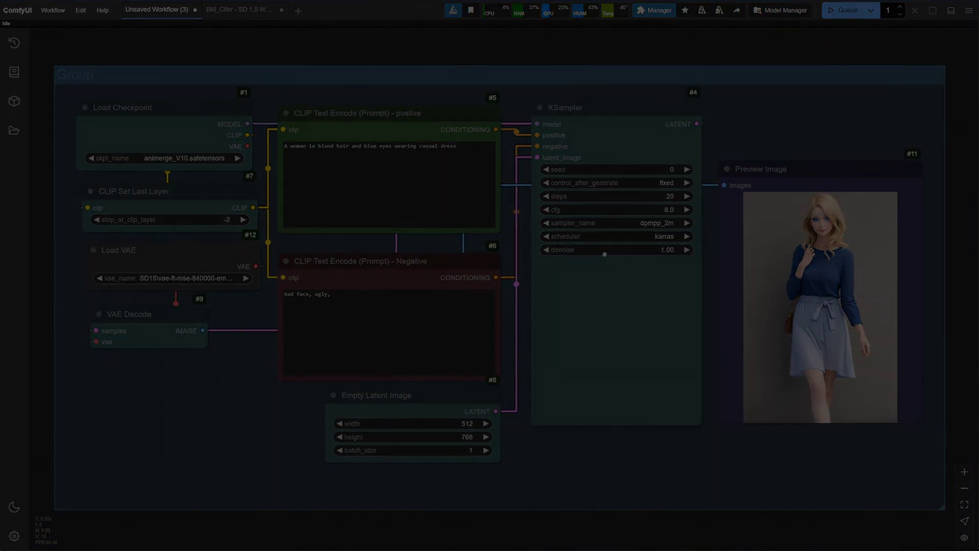